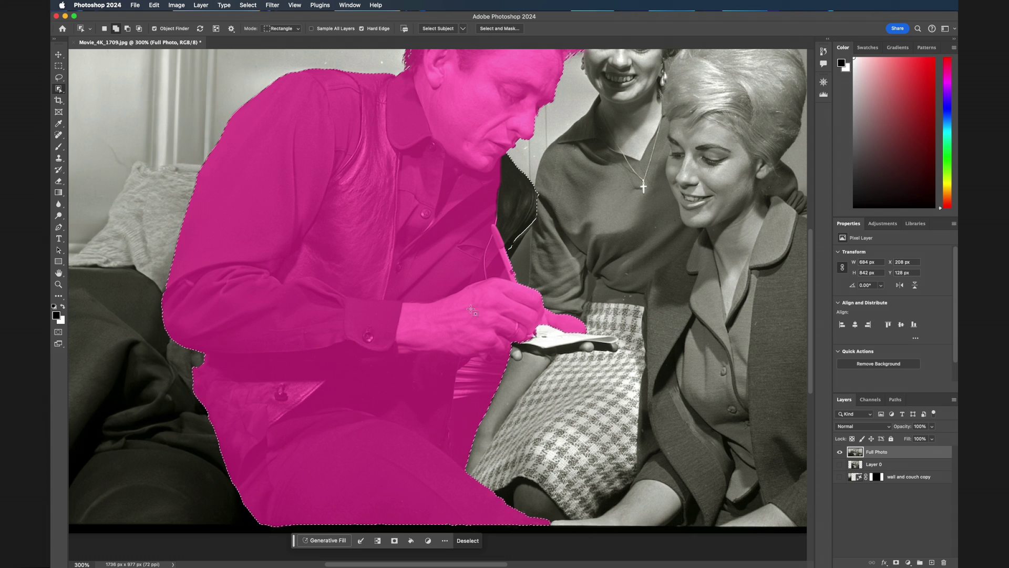
pyautogui.moveTo(471, 309); pyautogui.dragTo(552, 337)
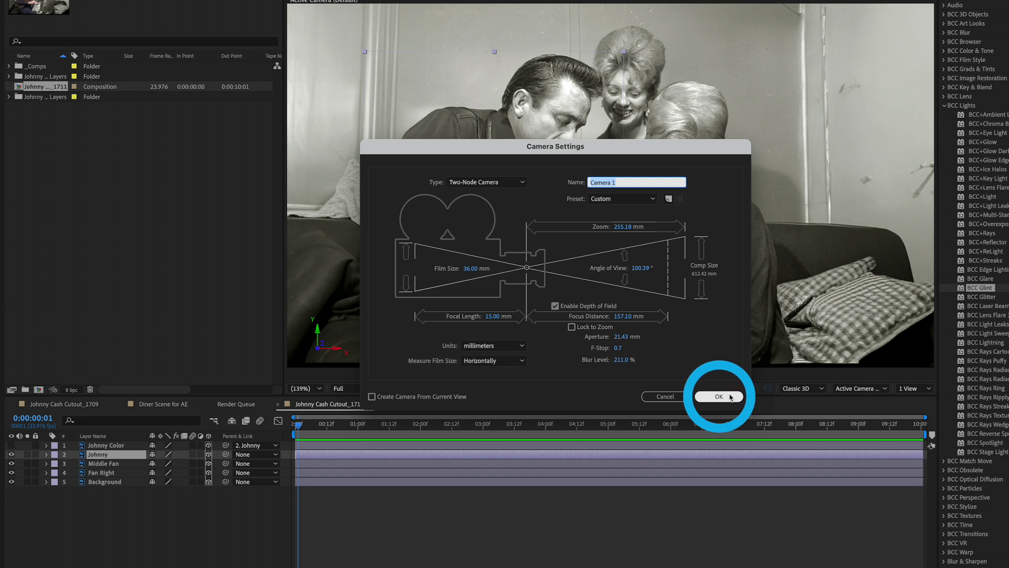
pyautogui.click(719, 396)
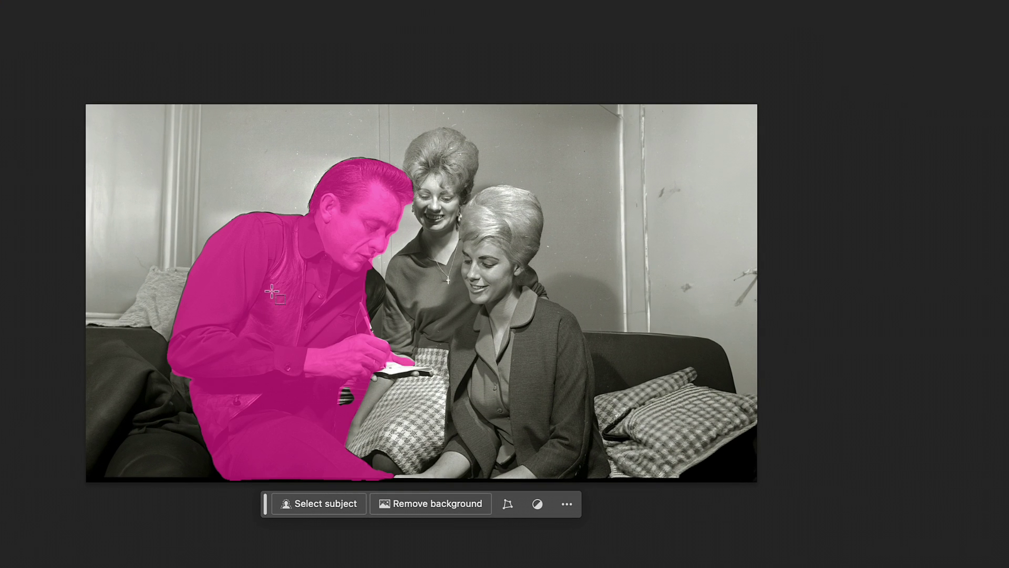
pyautogui.moveTo(500, 310); pyautogui.dragTo(617, 366)
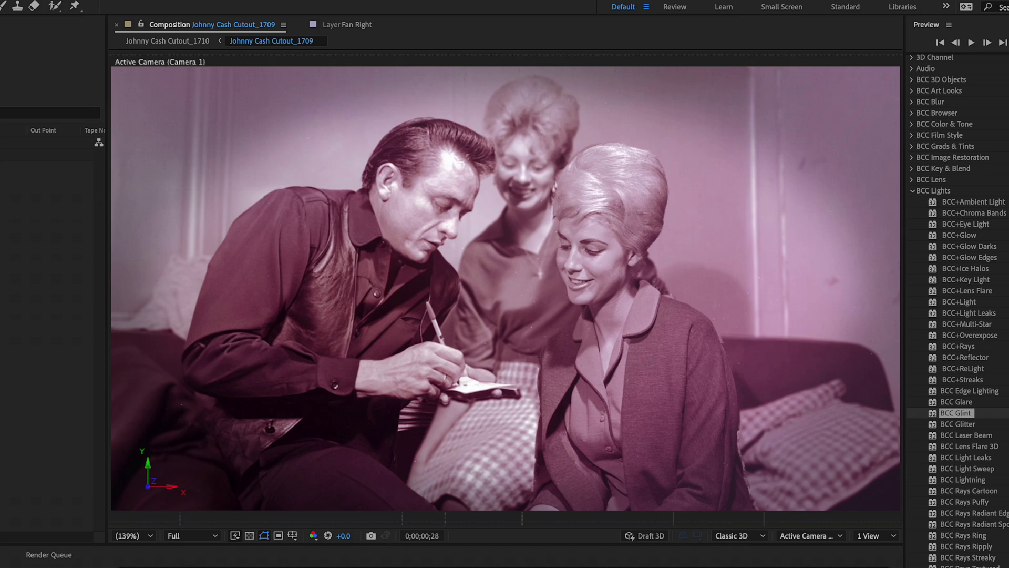
pyautogui.press('space')
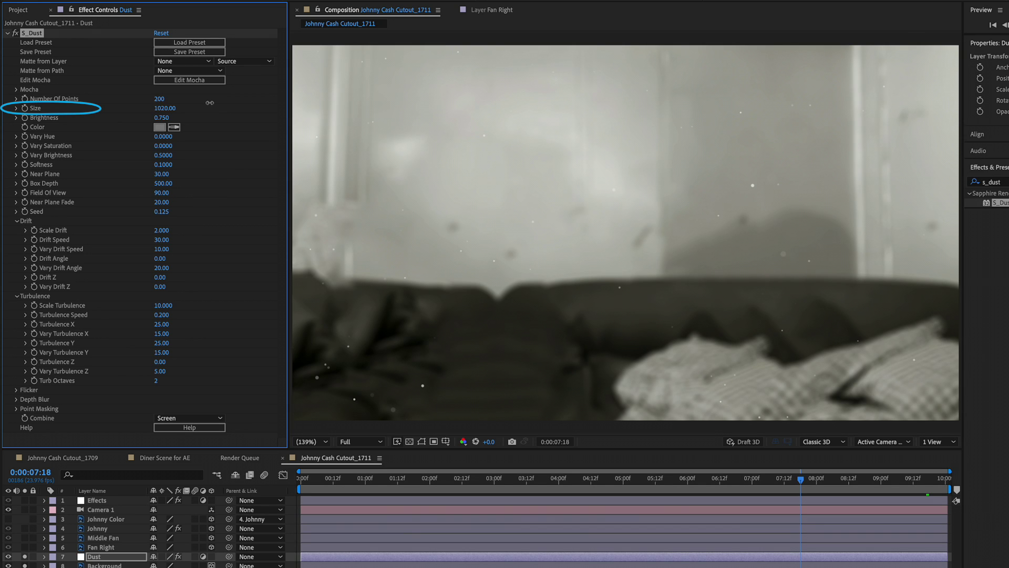
pyautogui.moveTo(210, 102); pyautogui.dragTo(225, 103)
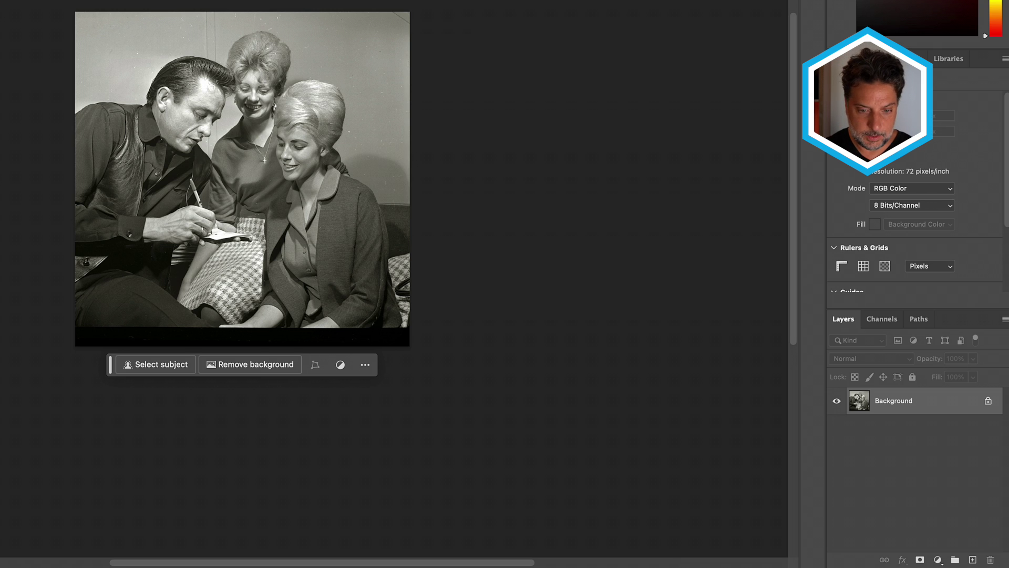
# Step: Convert the locked Background into a regular layer named Layer 0 and duplicate it
pyautogui.doubleClick(926, 404)
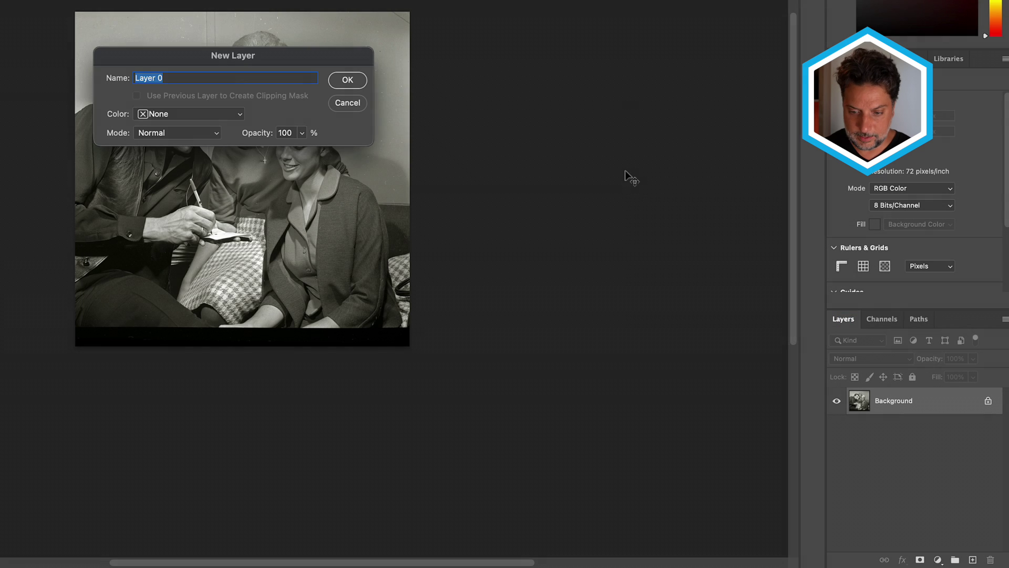
pyautogui.click(349, 79)
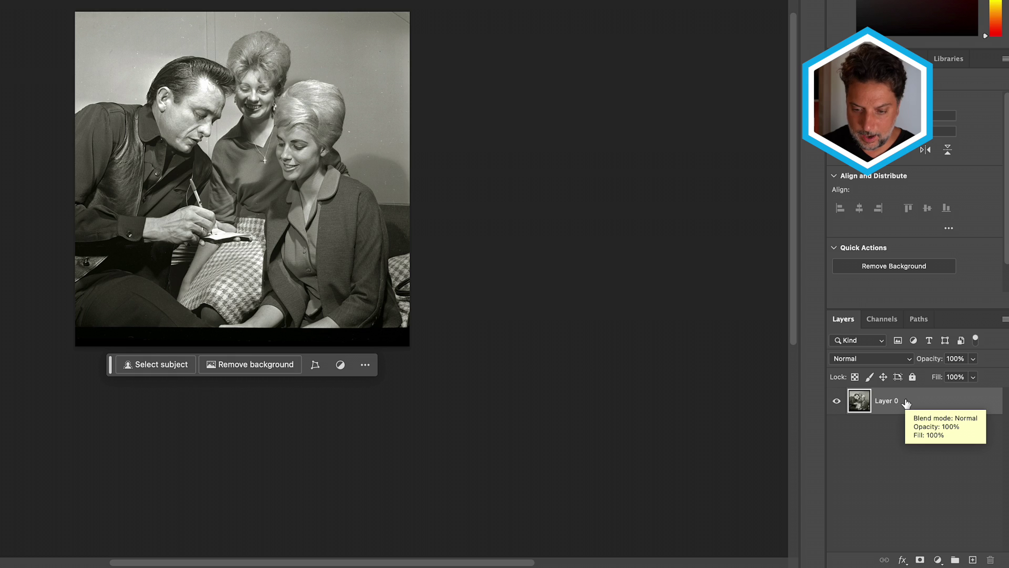
pyautogui.hotkey('ctrl', 'j')
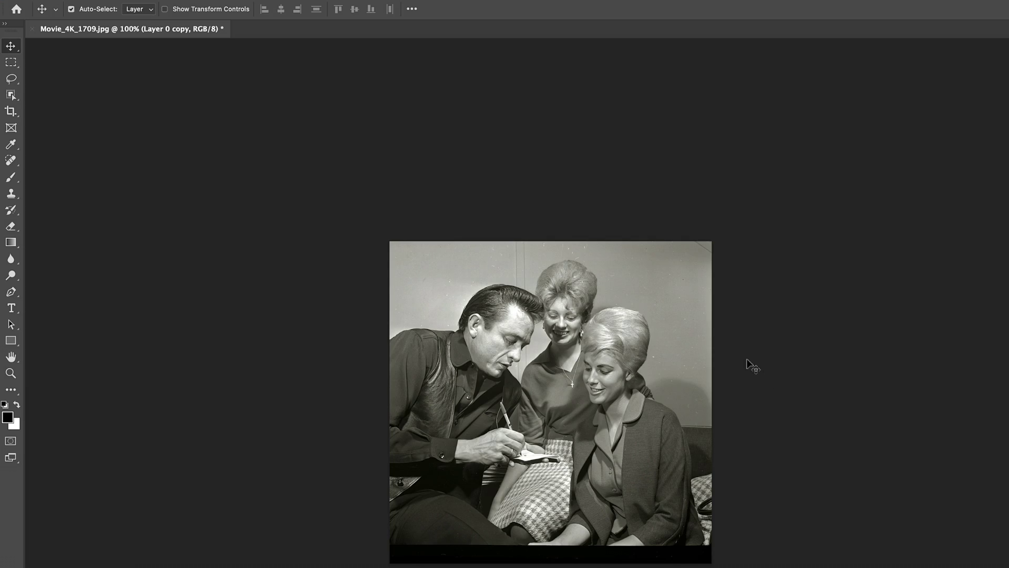
# Step: Extend the crop frame at a 1920:1080 ratio so the photo sits centred with empty canvas on both sides
pyautogui.click(11, 112)
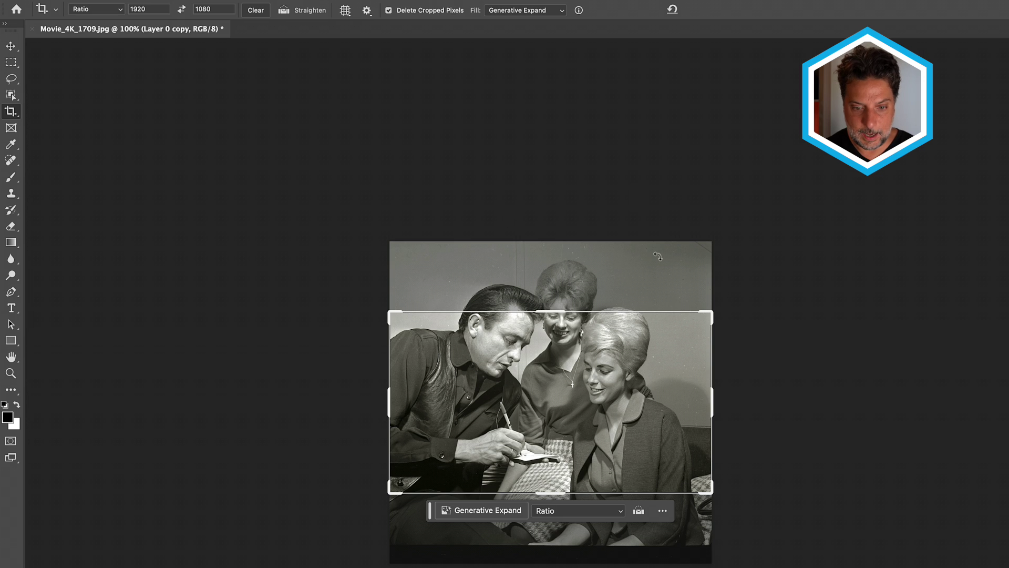
pyautogui.moveTo(710, 311); pyautogui.dragTo(805, 246)
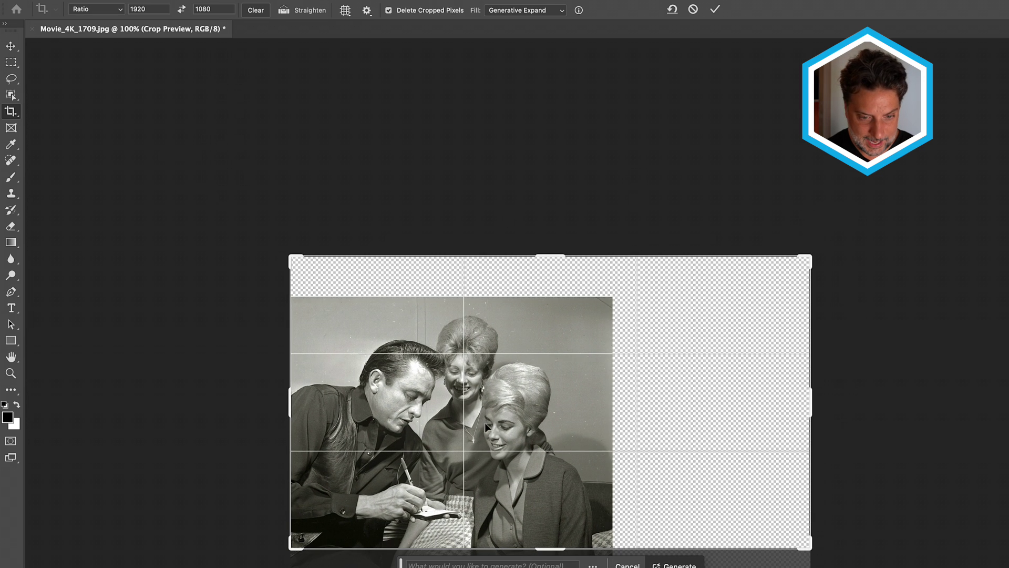
pyautogui.moveTo(490, 419); pyautogui.dragTo(595, 364)
pyautogui.moveTo(810, 258); pyautogui.dragTo(819, 245)
pyautogui.moveTo(686, 368); pyautogui.dragTo(695, 371)
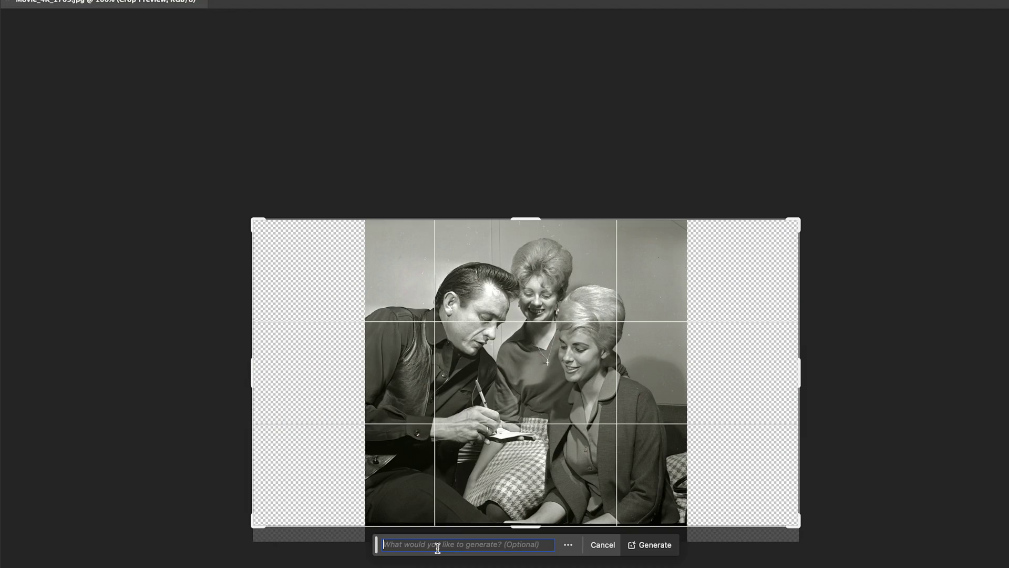
# Step: Fill the empty canvas areas with Generative Expand using the prompt "wall and couch"
pyautogui.click(438, 547)
pyautogui.write('wall and couch')
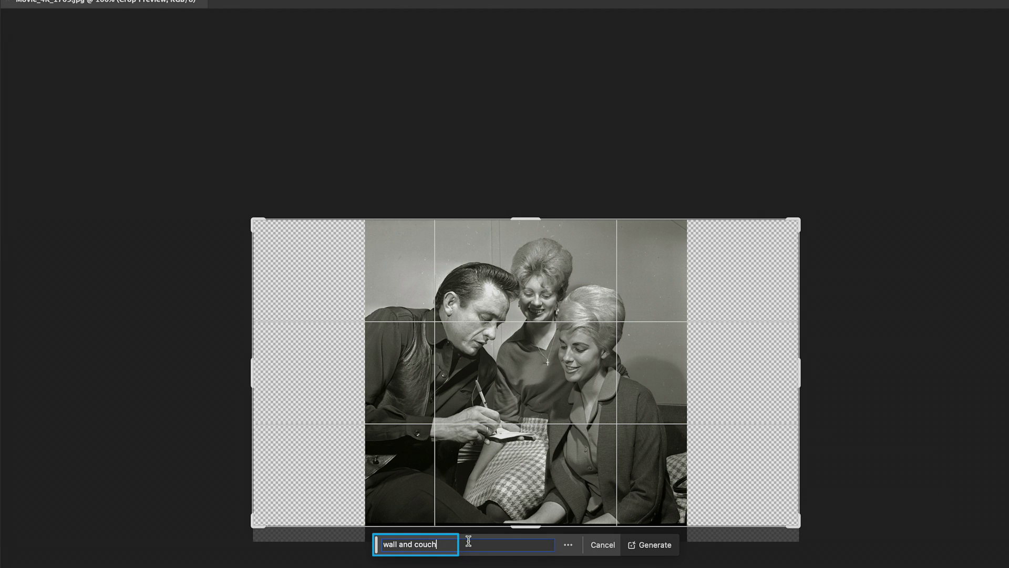
pyautogui.click(657, 544)
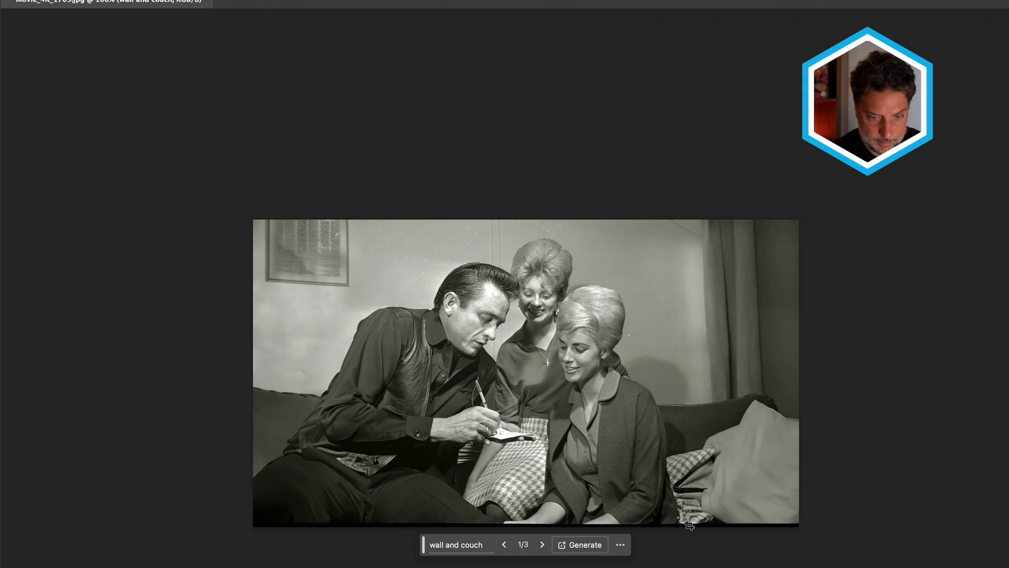
# Step: Compare the generated variations and choose the second one, with the checkered pillows on the couch
pyautogui.click(544, 546)
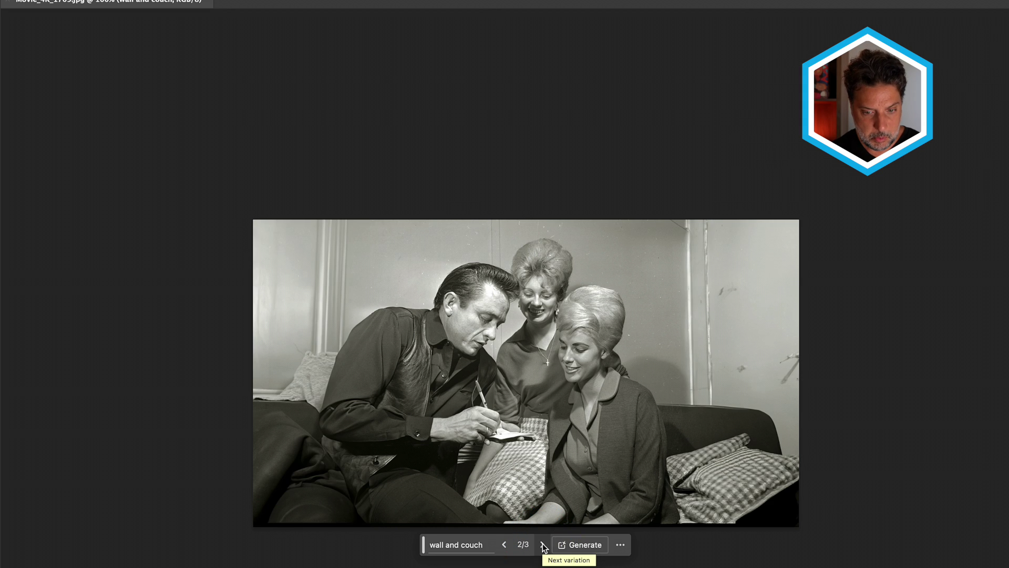
pyautogui.click(544, 546)
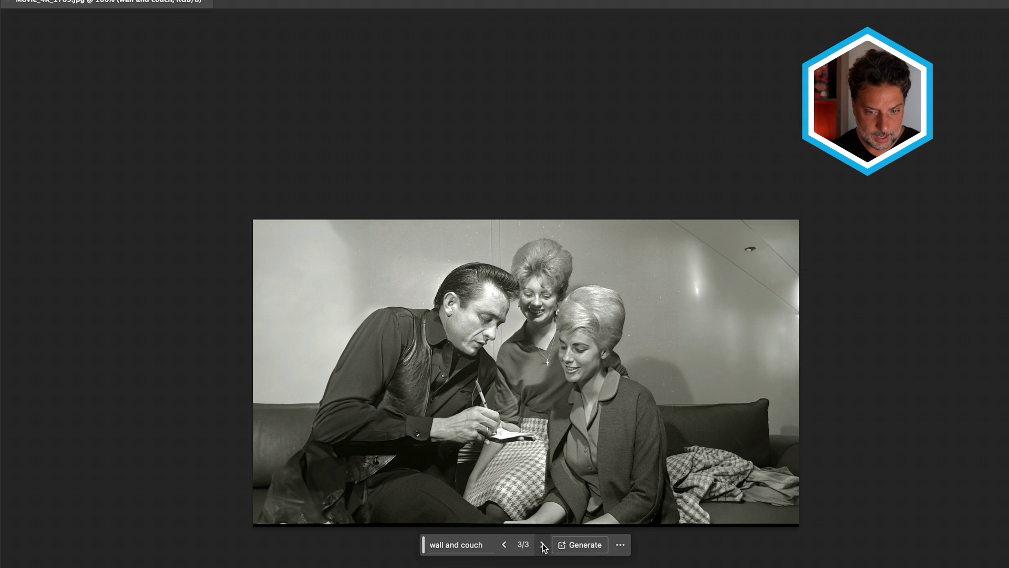
pyautogui.click(504, 545)
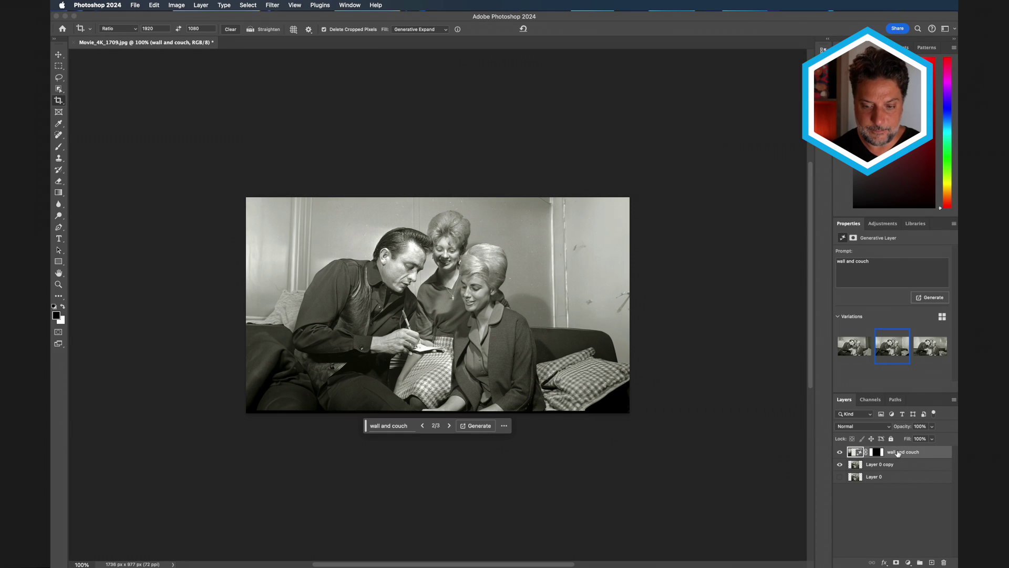
# Step: Toggle the wall and couch layer's visibility to compare the photo with and without the generated sides
pyautogui.click(840, 452)
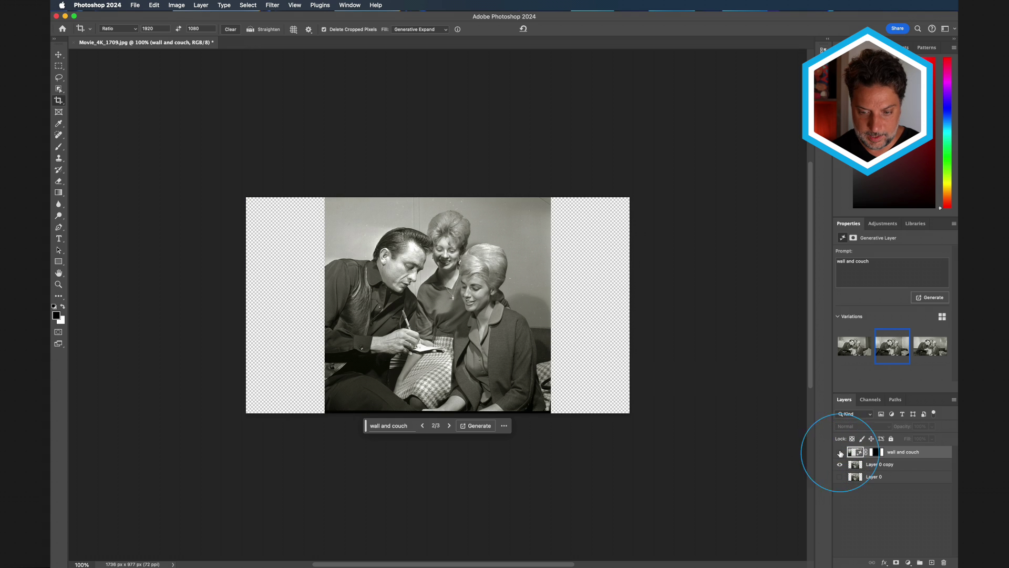
pyautogui.click(841, 453)
pyautogui.click(840, 453)
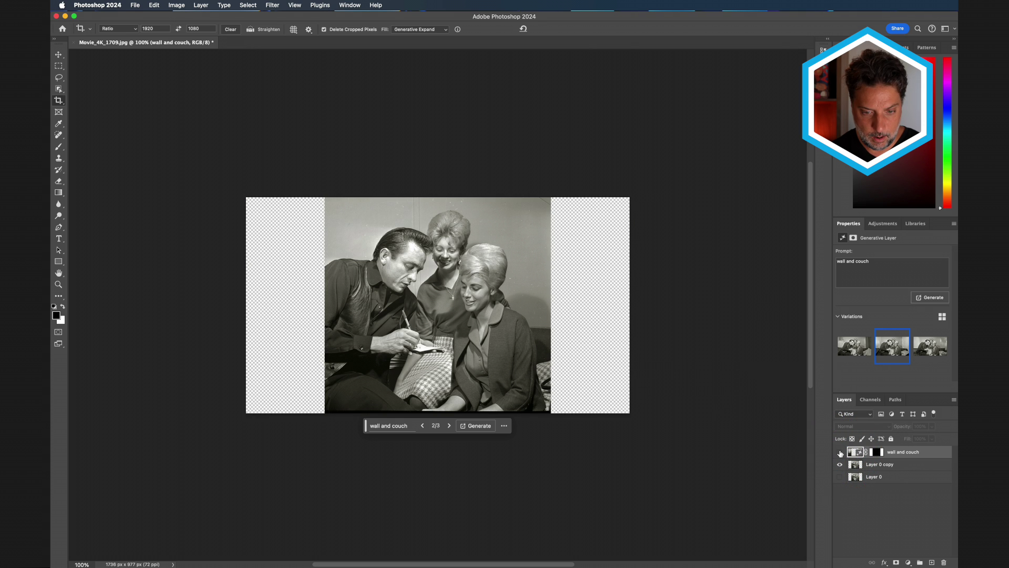
pyautogui.click(840, 452)
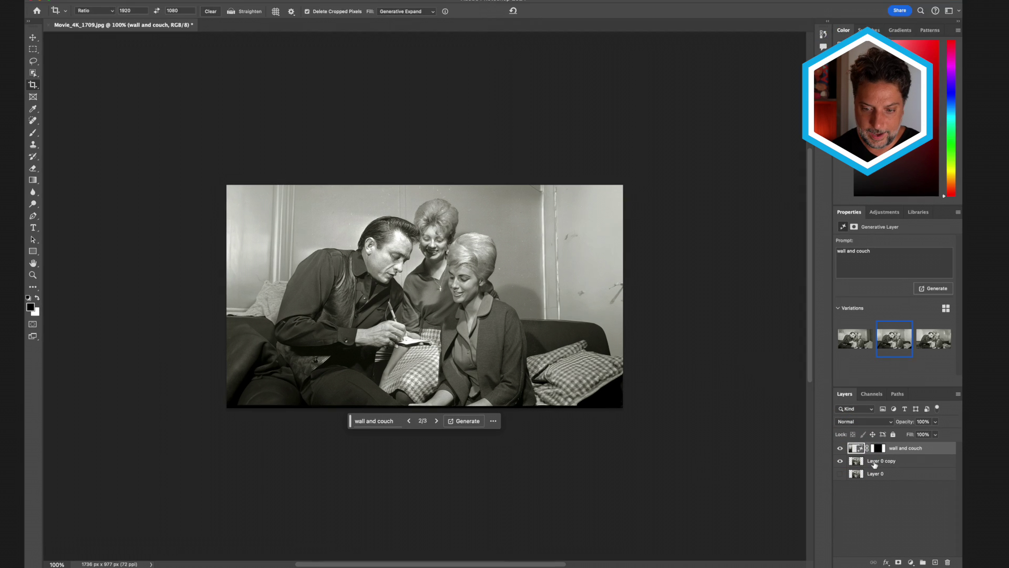
# Step: Duplicate the wall and couch layer, move the copy below Layer 0 and hide it as a backup
pyautogui.click(874, 464)
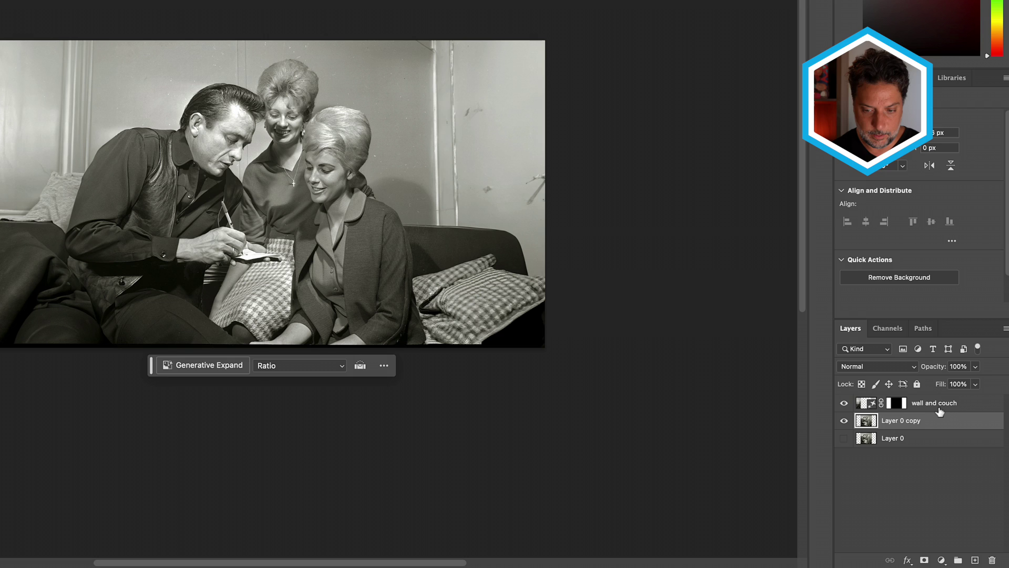
pyautogui.click(940, 411)
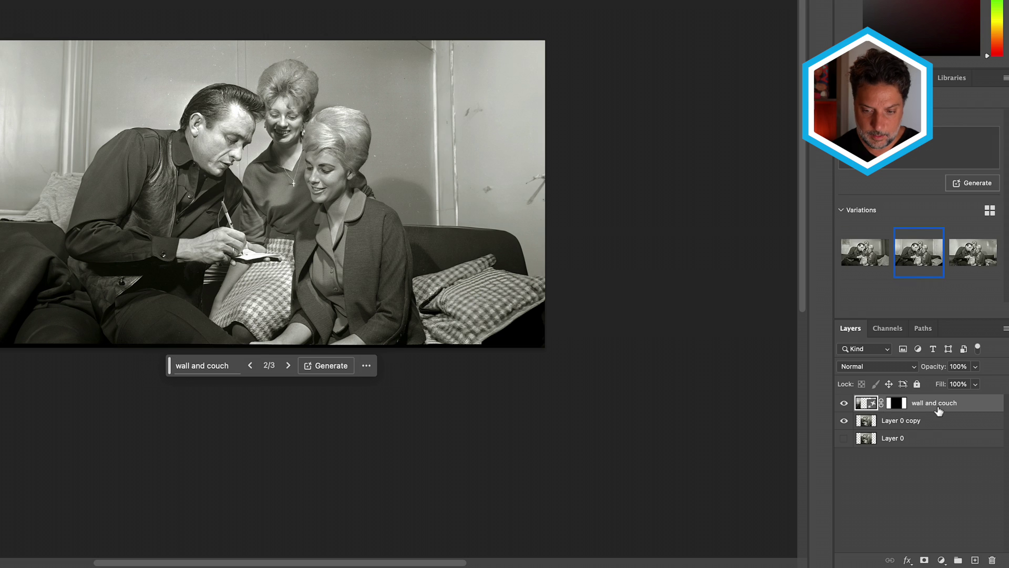
pyautogui.press('super+j')
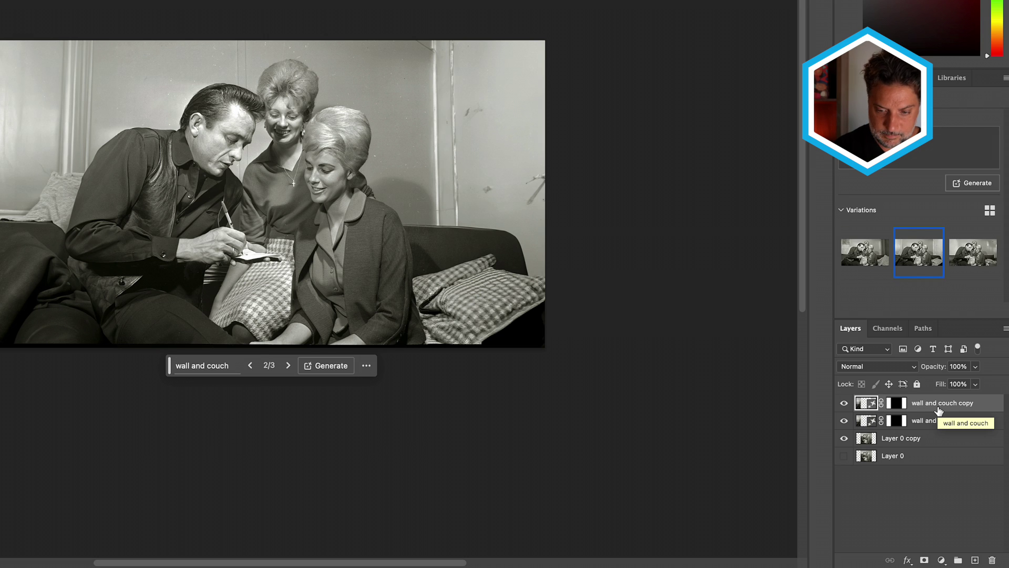
pyautogui.moveTo(940, 411); pyautogui.dragTo(875, 465)
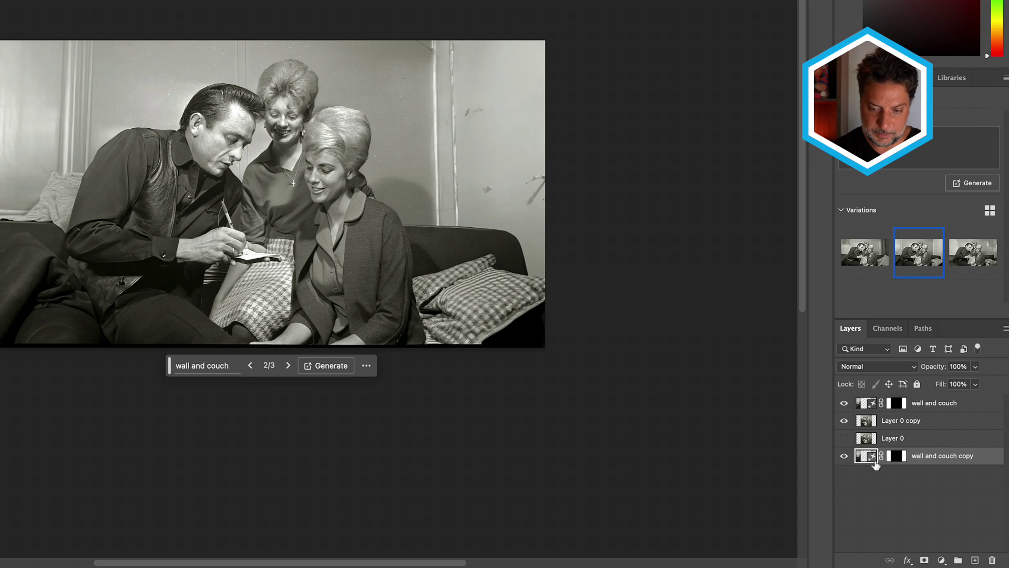
pyautogui.click(843, 458)
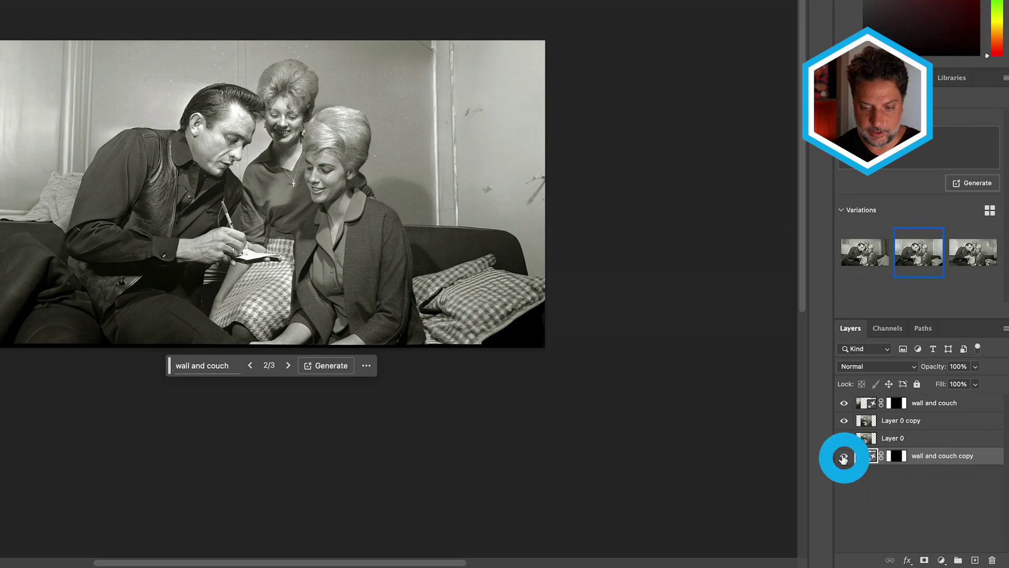
# Step: Rasterize the original wall and couch generative layer
pyautogui.click(918, 425)
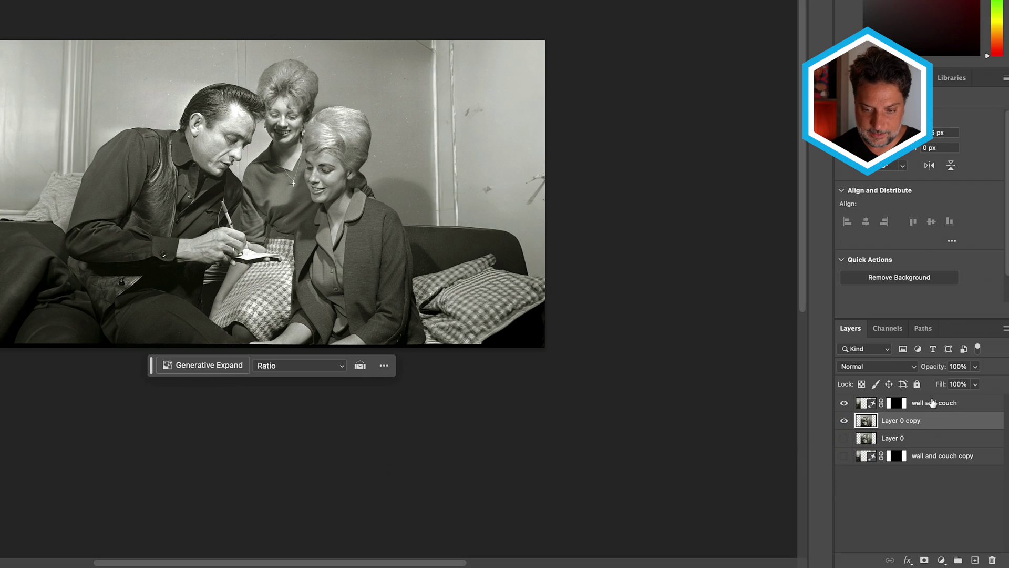
pyautogui.keyDown('shift'); pyautogui.click(932, 403); pyautogui.keyUp('shift')
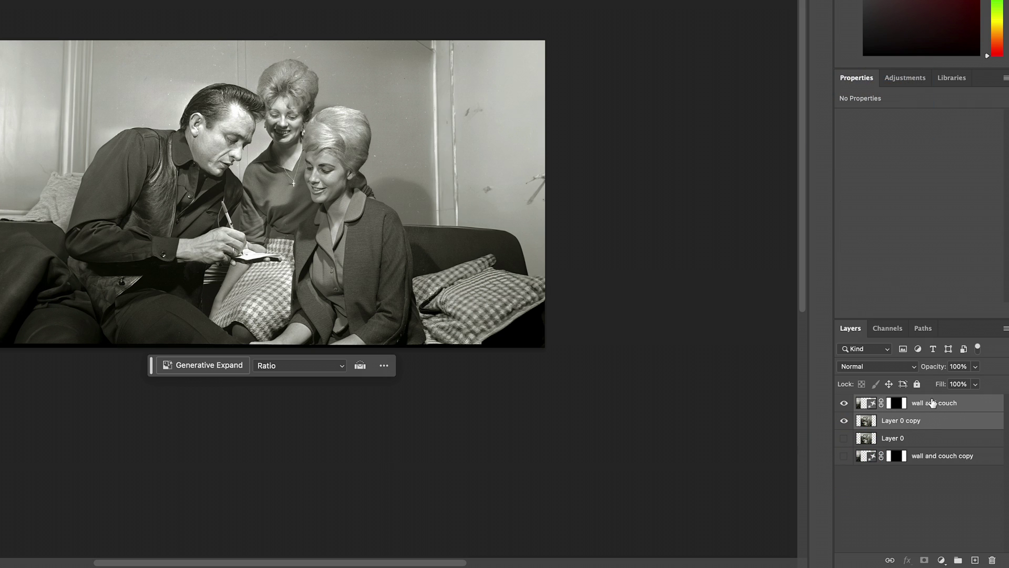
pyautogui.click(937, 404)
pyautogui.rightClick(937, 405)
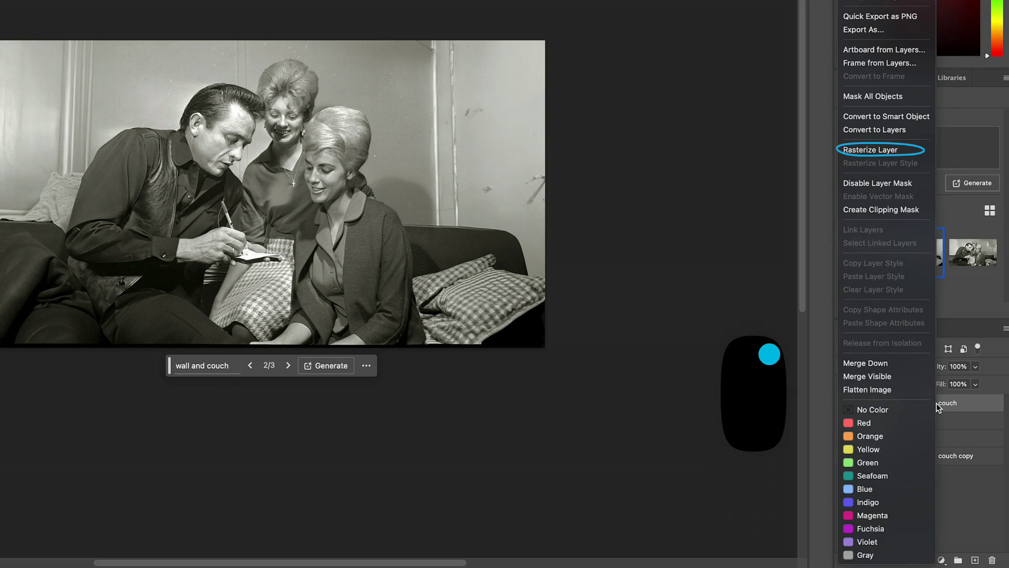
pyautogui.click(903, 150)
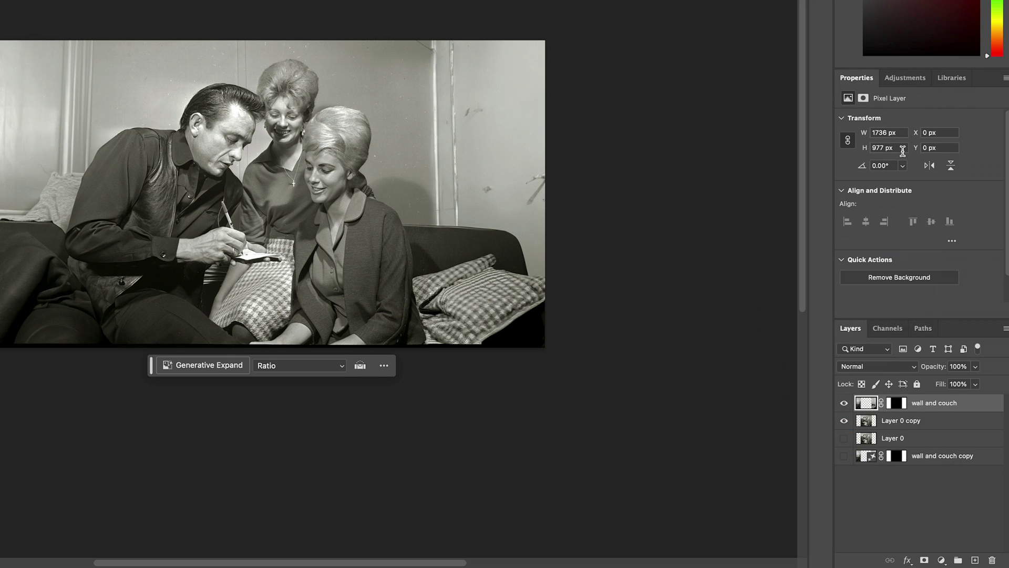
# Step: Merge the wall and couch layer with Layer 0 copy and rename the merged layer Full Photo
pyautogui.keyDown('shift'); pyautogui.click(913, 421); pyautogui.keyUp('shift')
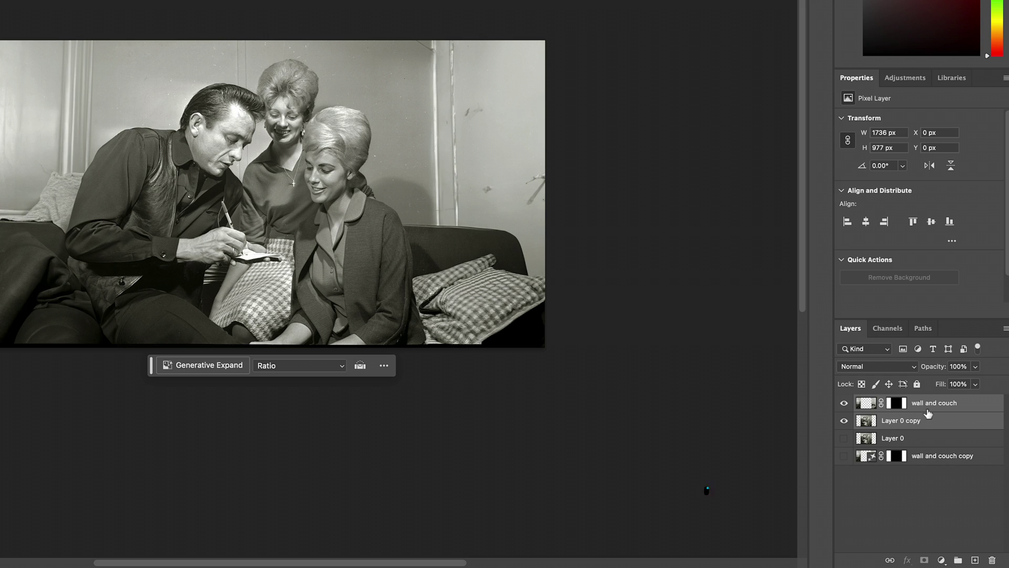
pyautogui.rightClick(914, 420)
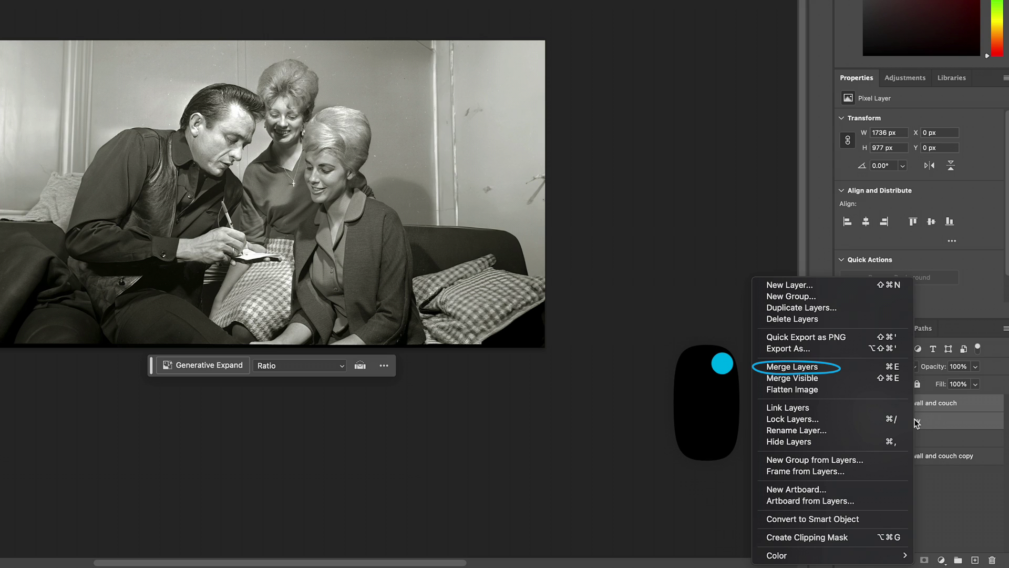
pyautogui.click(834, 366)
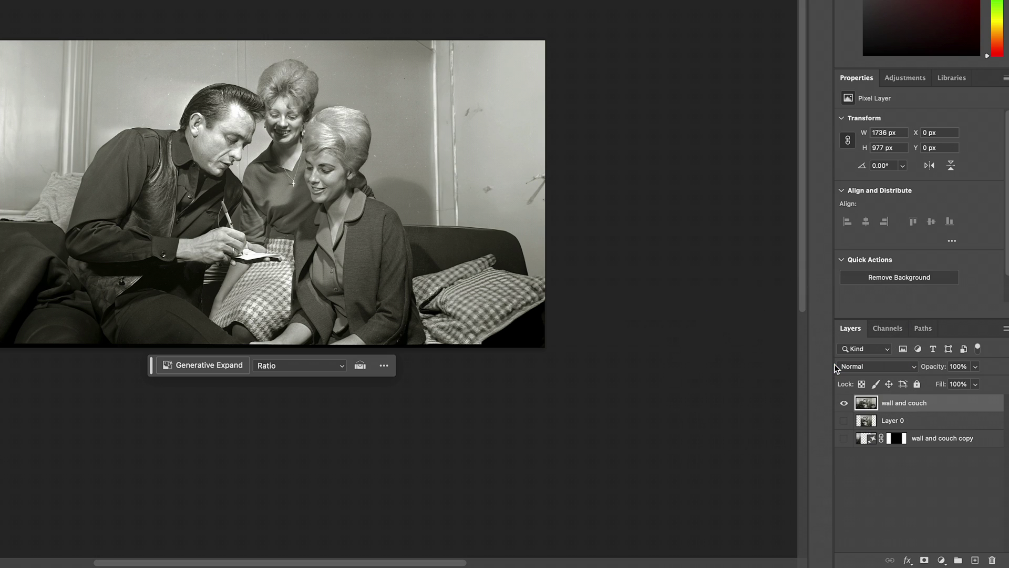
pyautogui.doubleClick(905, 403)
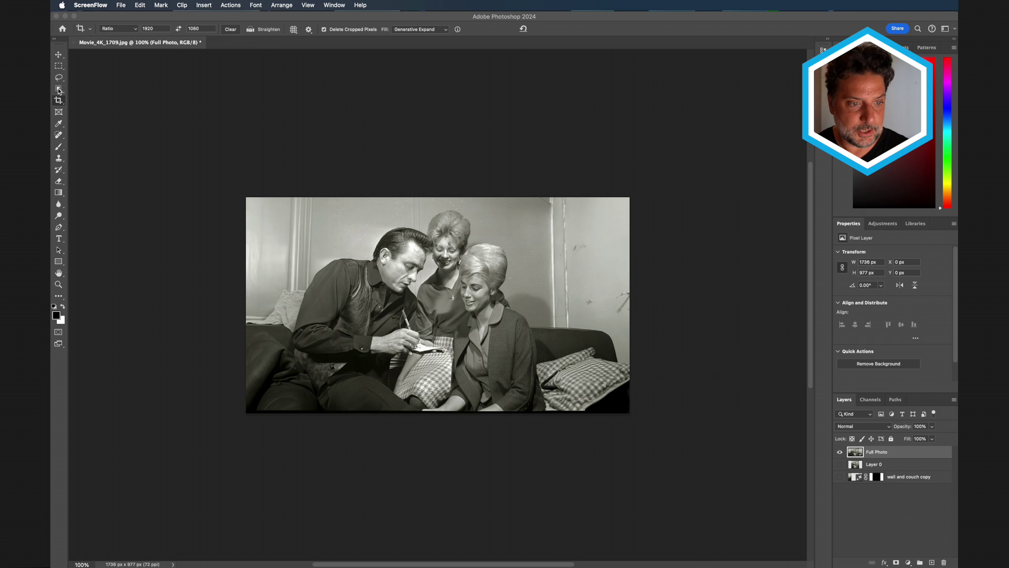
# Step: Select the man in the dark shirt on the Full Photo layer with the Object Selection tool, using the detected object, for close inspection at 300%
pyautogui.click(59, 90)
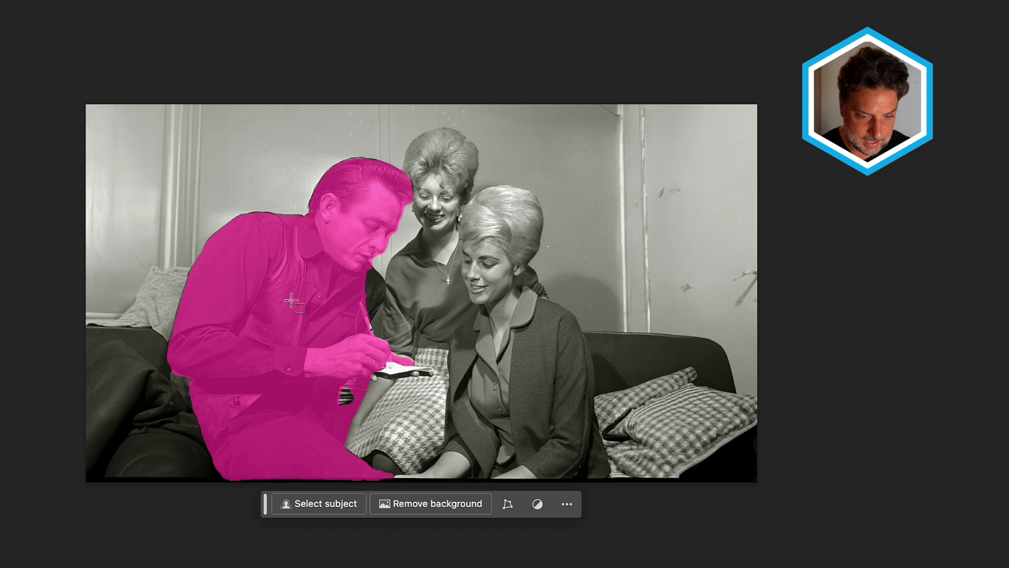
pyautogui.click(291, 302)
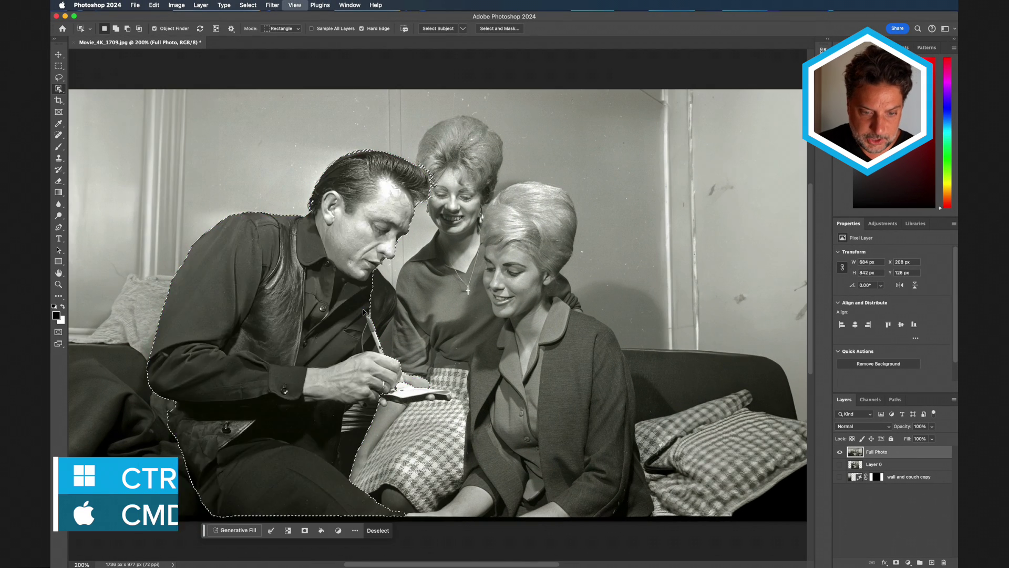
pyautogui.press('super+plus')
pyautogui.press('super+plus')
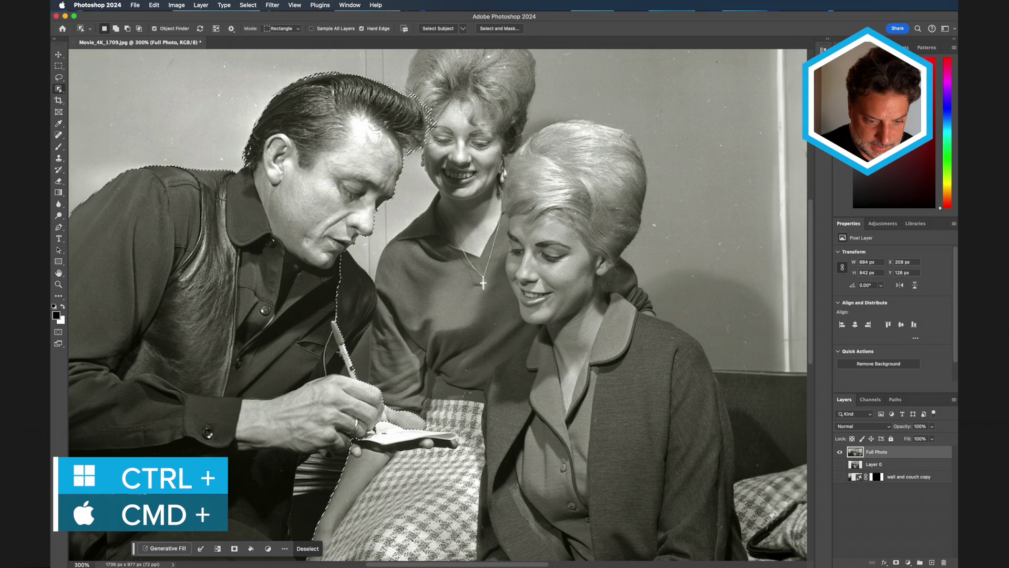
# Step: Add the missing far side of the jacket and the area around the notepad and hand to the man's selection
pyautogui.moveTo(296, 368); pyautogui.dragTo(457, 274)
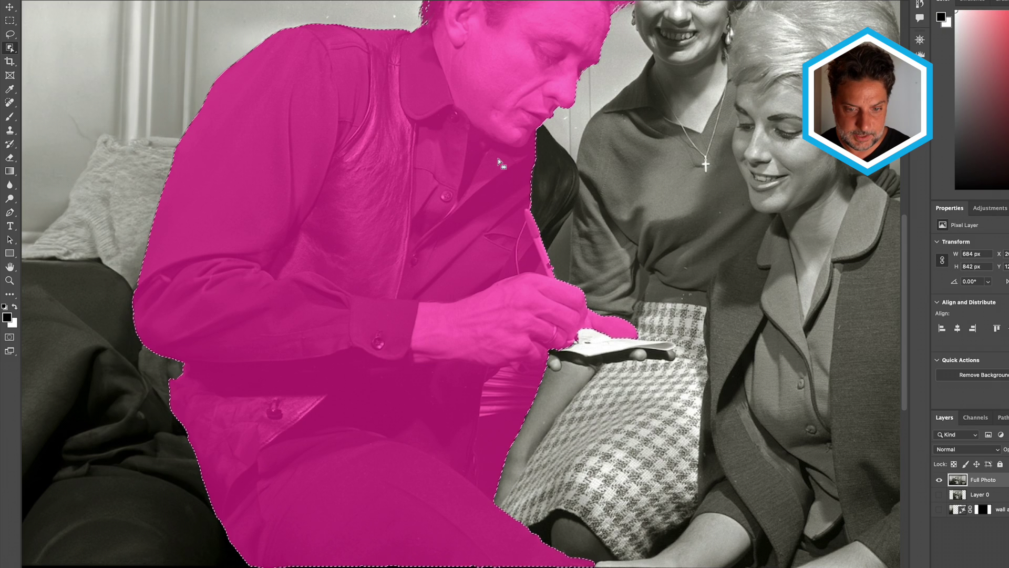
pyautogui.moveTo(463, 115); pyautogui.dragTo(559, 232)
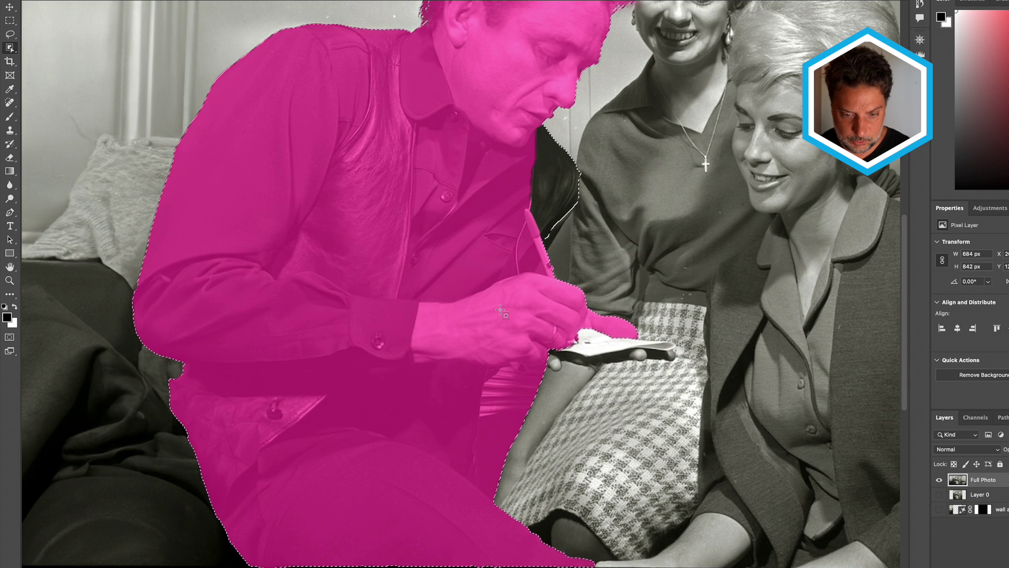
pyautogui.moveTo(499, 310); pyautogui.dragTo(659, 367)
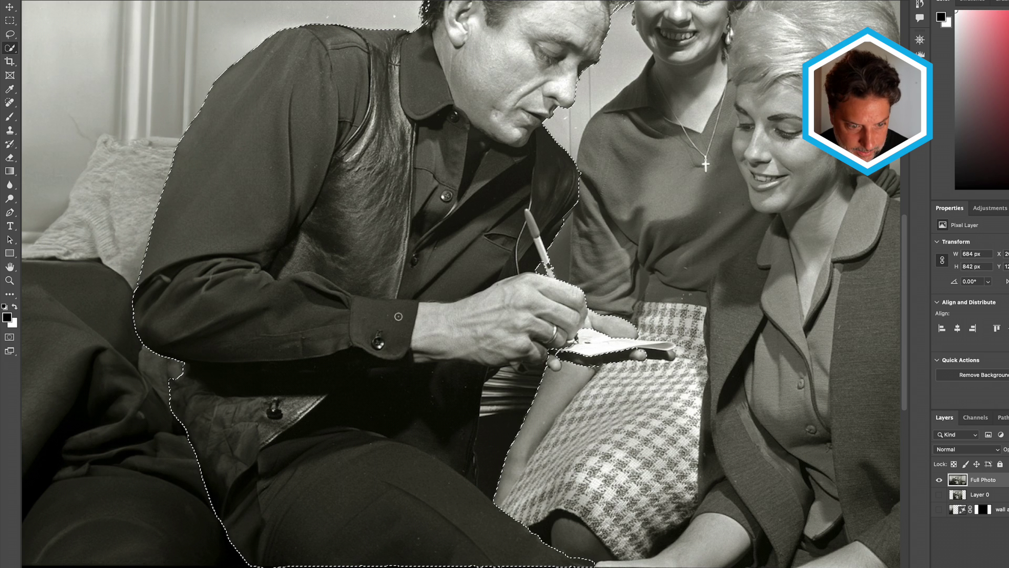
pyautogui.moveTo(441, 202); pyautogui.dragTo(394, 331)
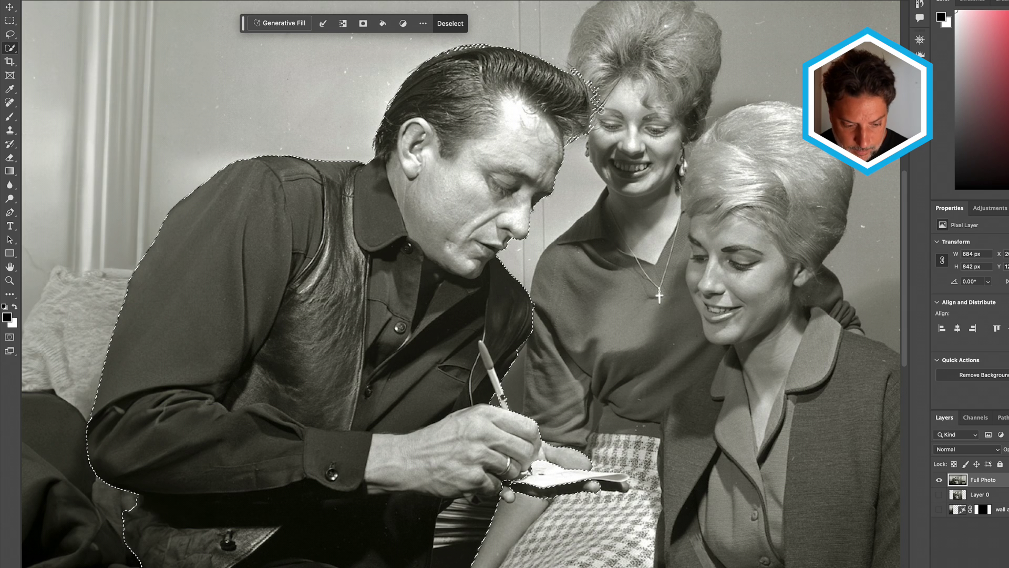
# Step: Open the man's selection in Select and Mask and preview it as an Overlay at 43% opacity
pyautogui.hotkey('ctrl', '-')
pyautogui.hotkey('ctrl', '-')
pyautogui.hotkey('ctrl', '-')
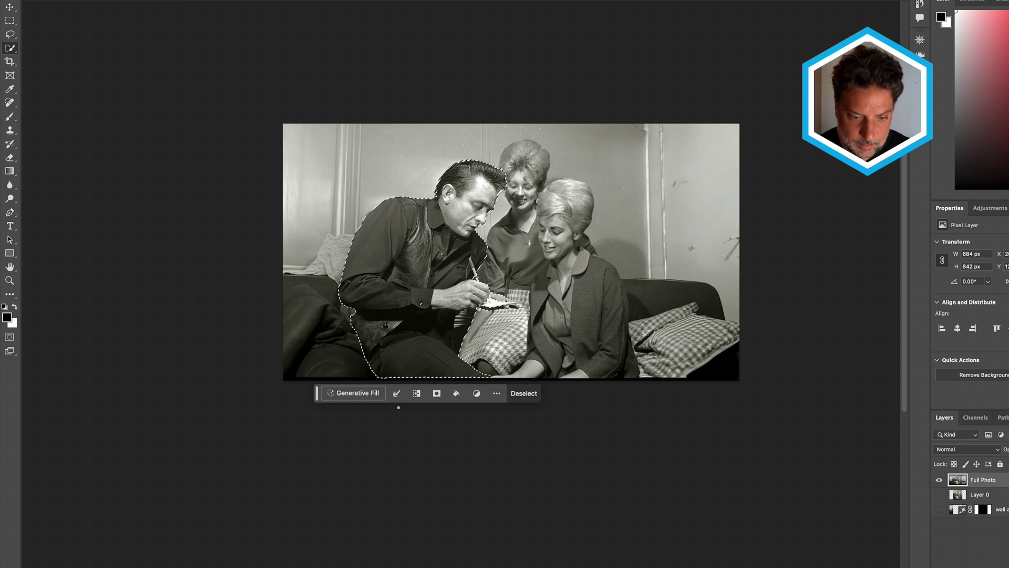
pyautogui.click(397, 394)
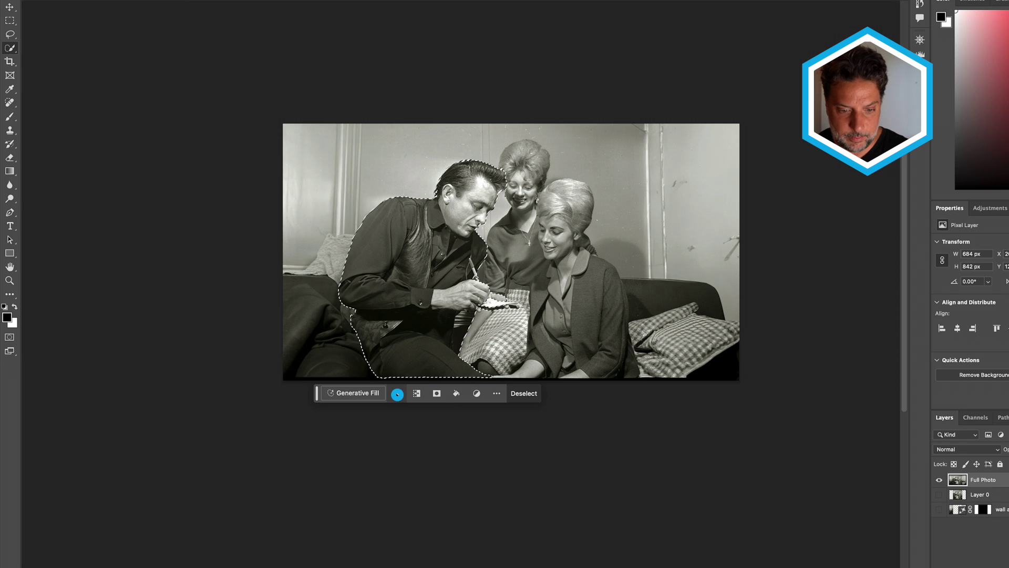
pyautogui.click(397, 394)
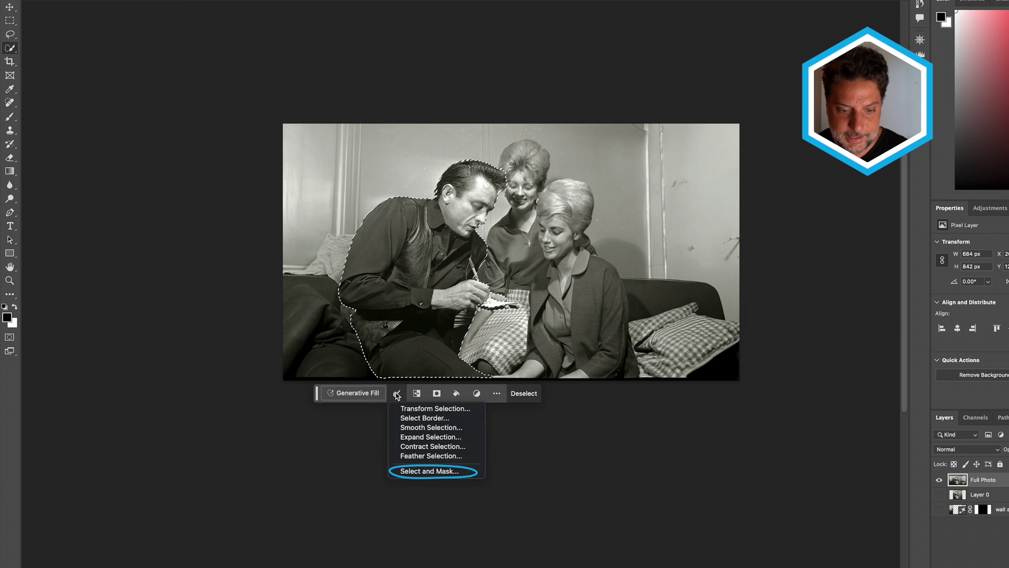
pyautogui.click(432, 471)
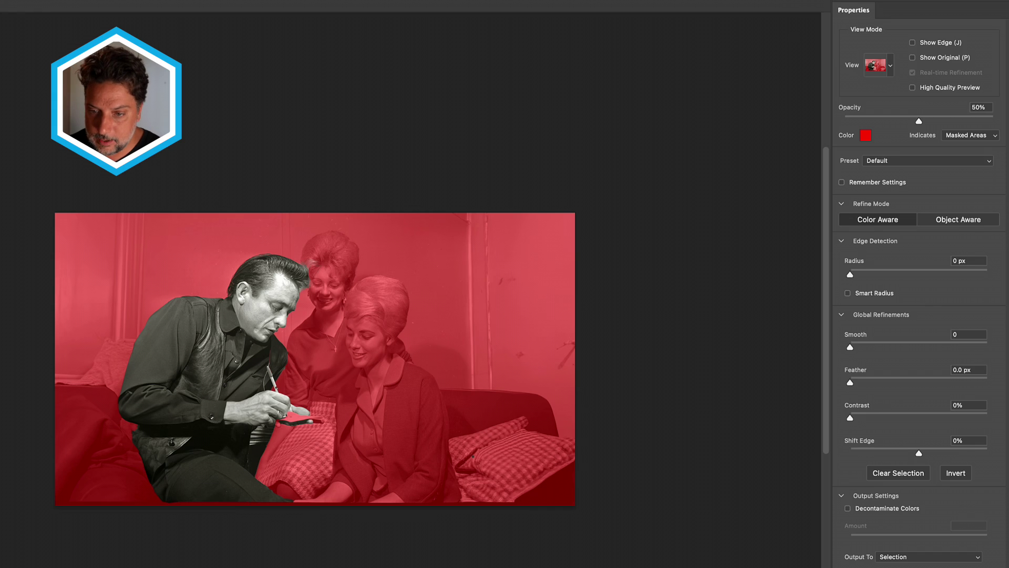
pyautogui.click(891, 65)
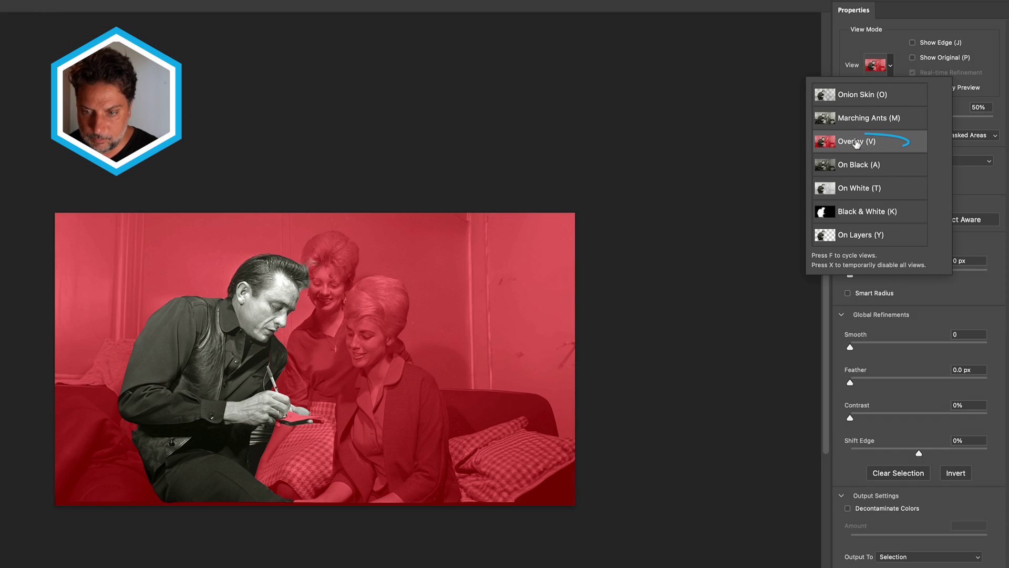
pyautogui.click(855, 142)
pyautogui.moveTo(918, 123); pyautogui.dragTo(909, 123)
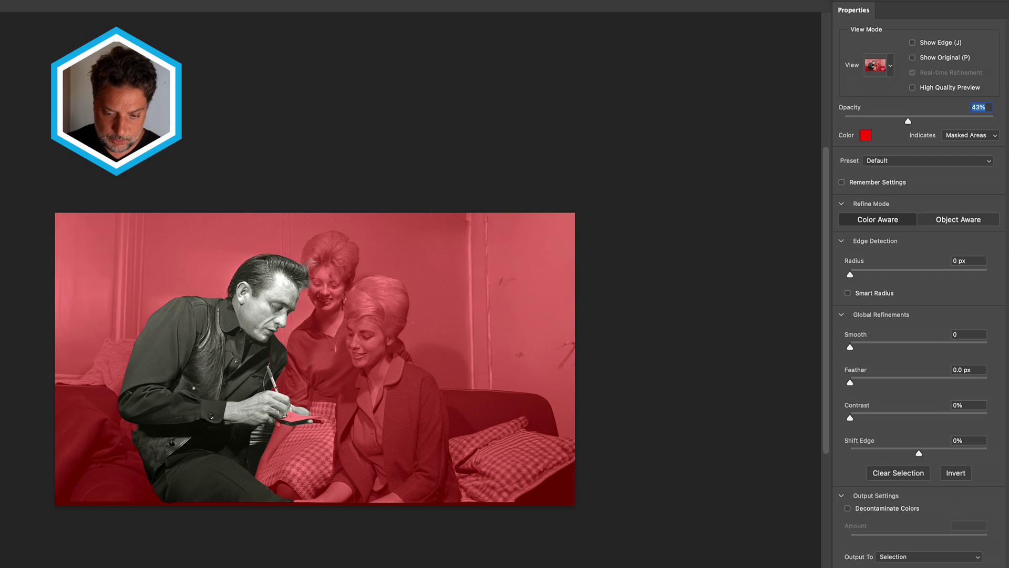
# Step: Paint the notepad, the fingers beneath it and the thin gap along the jacket into the man's selection
pyautogui.scroll(5, 325, 353)
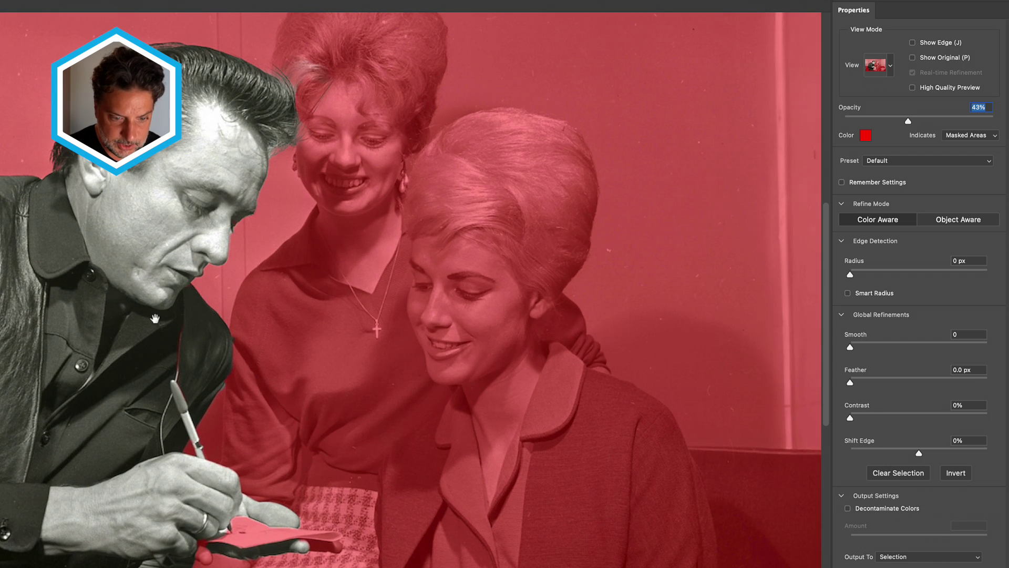
pyautogui.moveTo(155, 318); pyautogui.dragTo(365, 171)
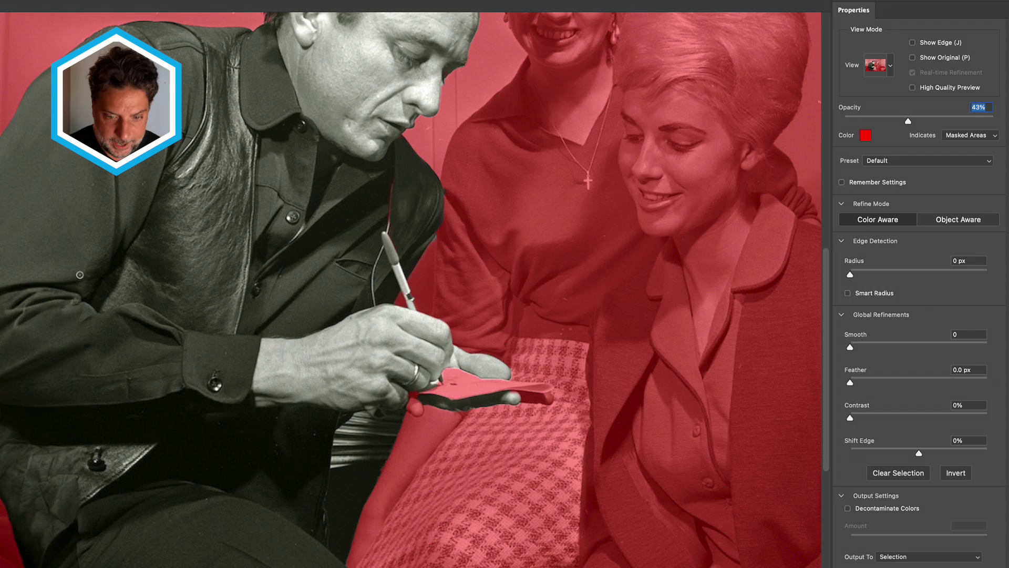
pyautogui.moveTo(437, 377); pyautogui.dragTo(446, 389)
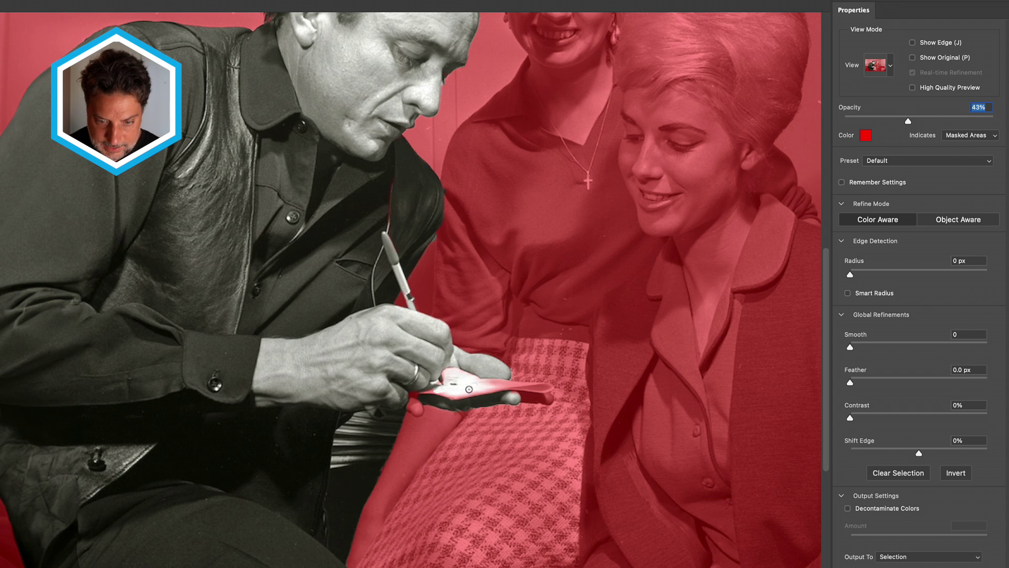
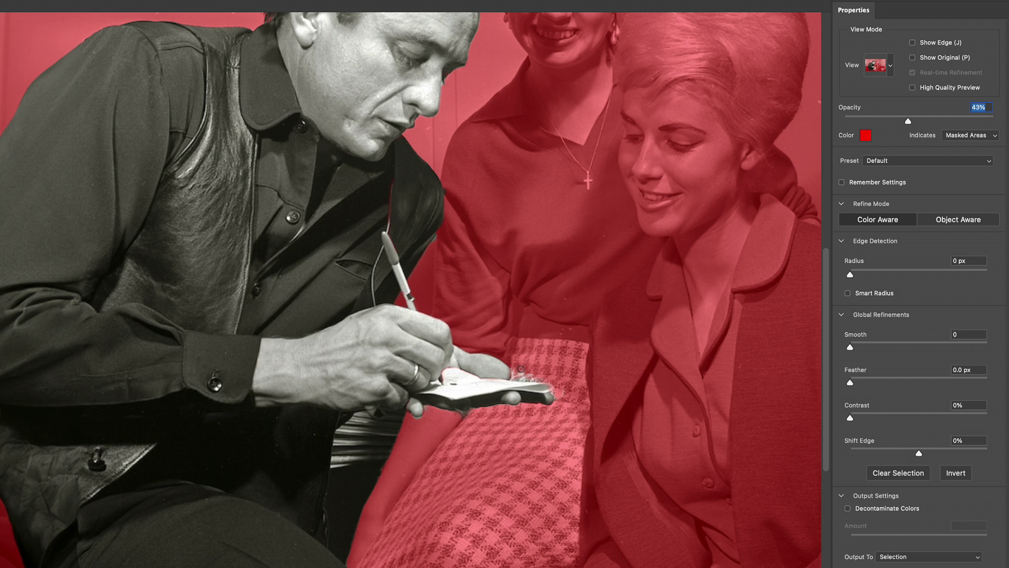
pyautogui.hotkey('ctrl', '0')
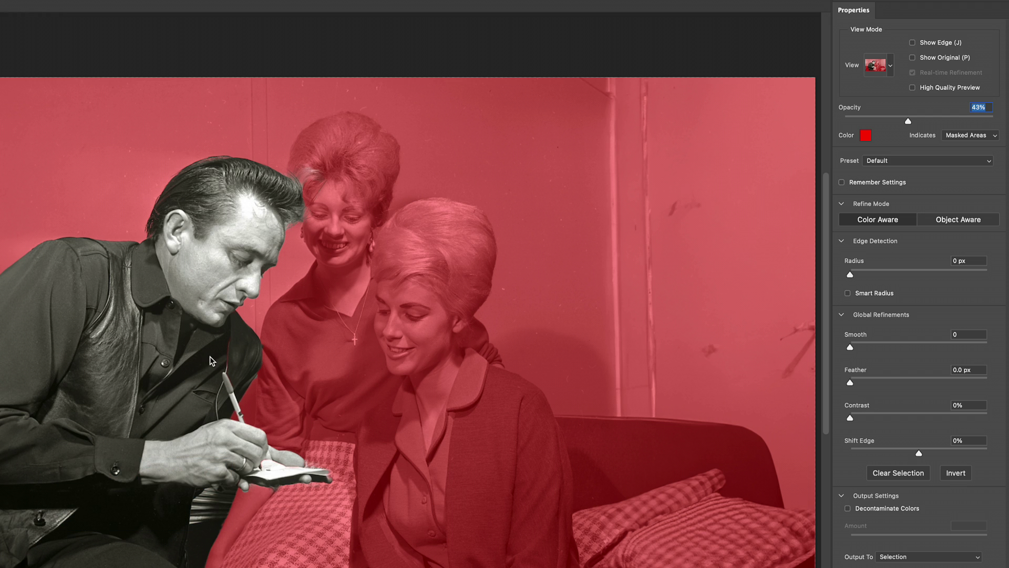
pyautogui.scroll(5, 213, 361)
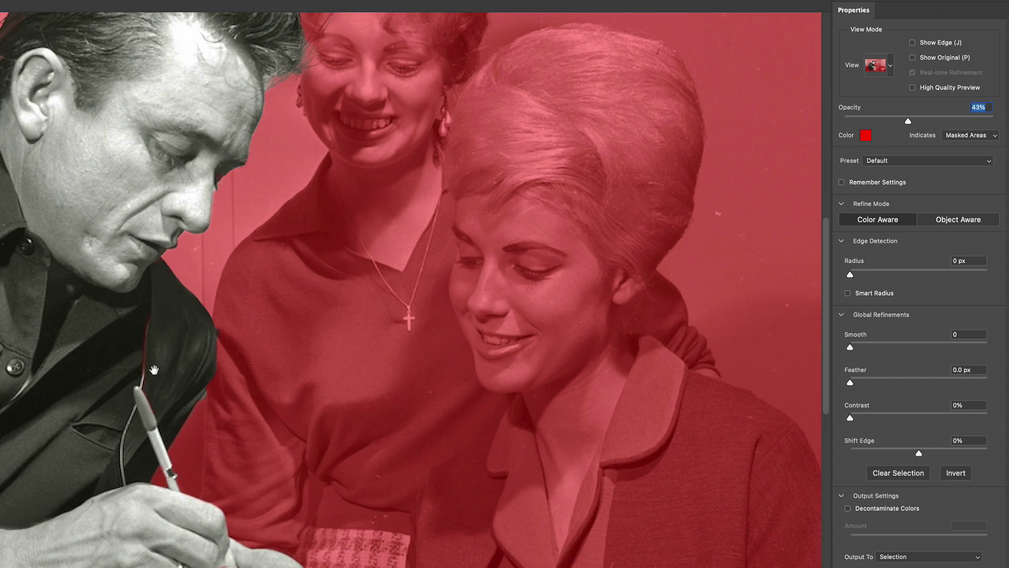
pyautogui.moveTo(154, 370); pyautogui.dragTo(315, 335)
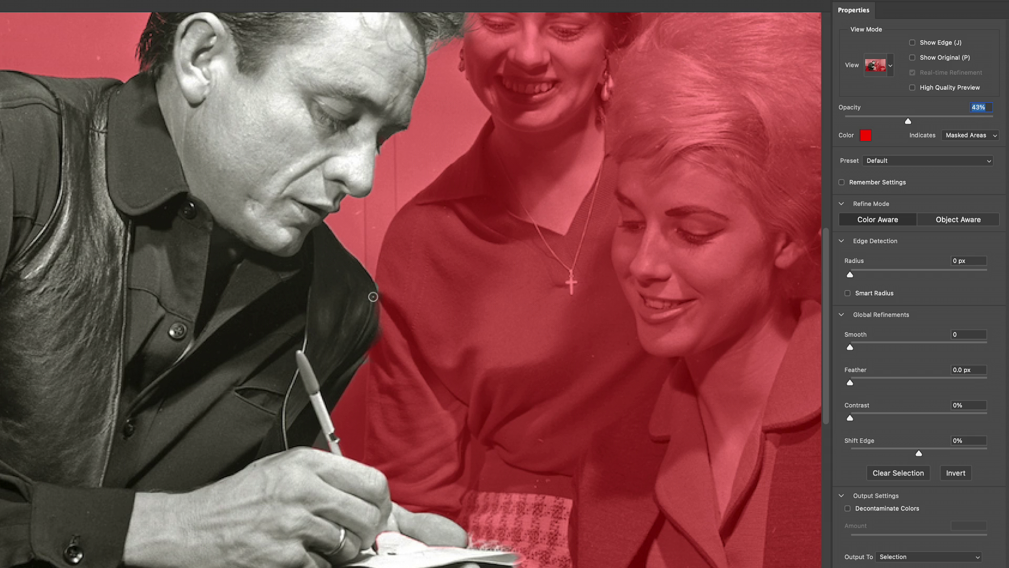
pyautogui.press('super+minus')
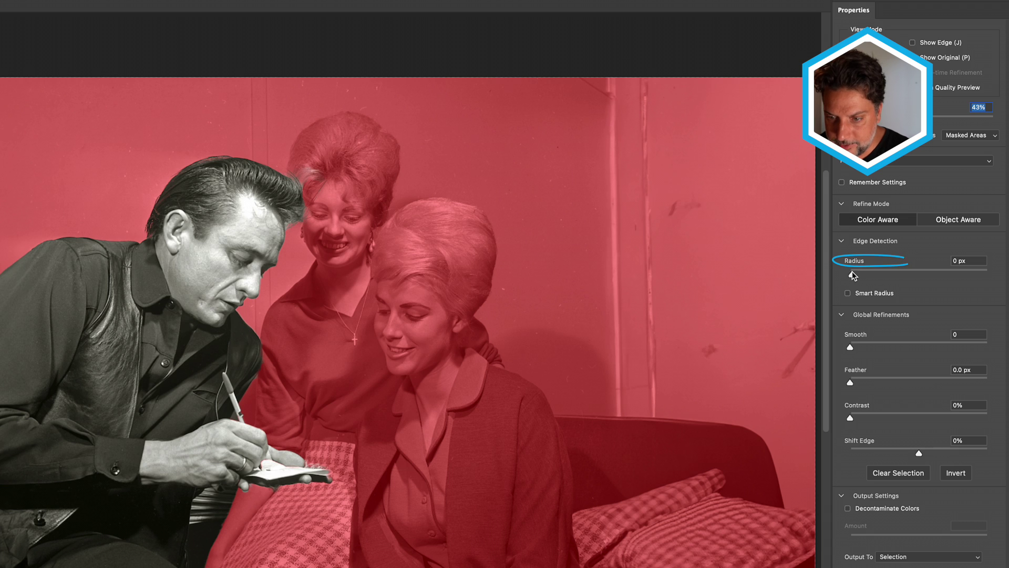
# Step: Refine the selection edge with a 1 px radius, Smart Radius enabled and a 0.3 px feather
pyautogui.moveTo(850, 272); pyautogui.dragTo(854, 274)
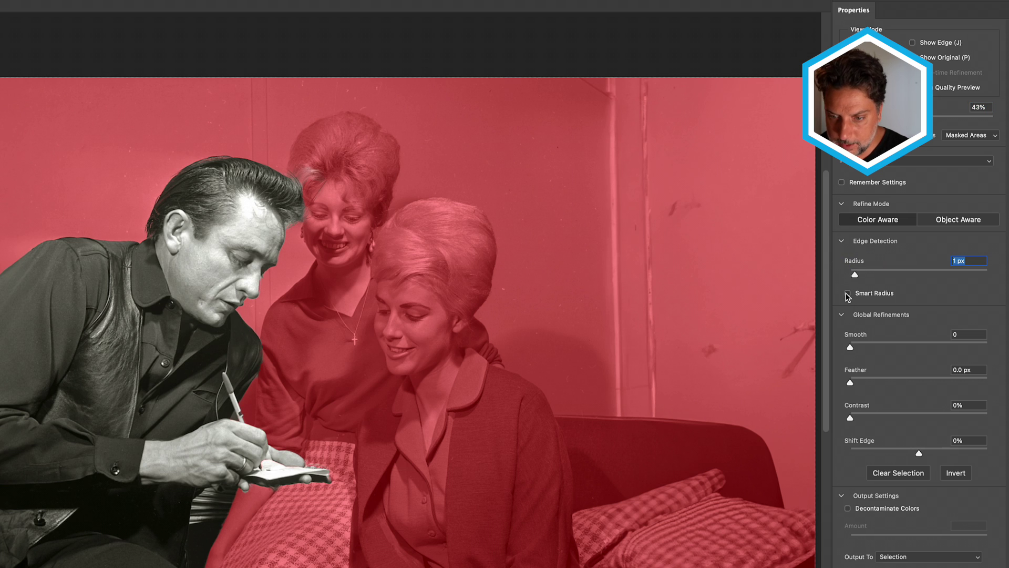
pyautogui.click(847, 293)
pyautogui.moveTo(850, 382); pyautogui.dragTo(853, 386)
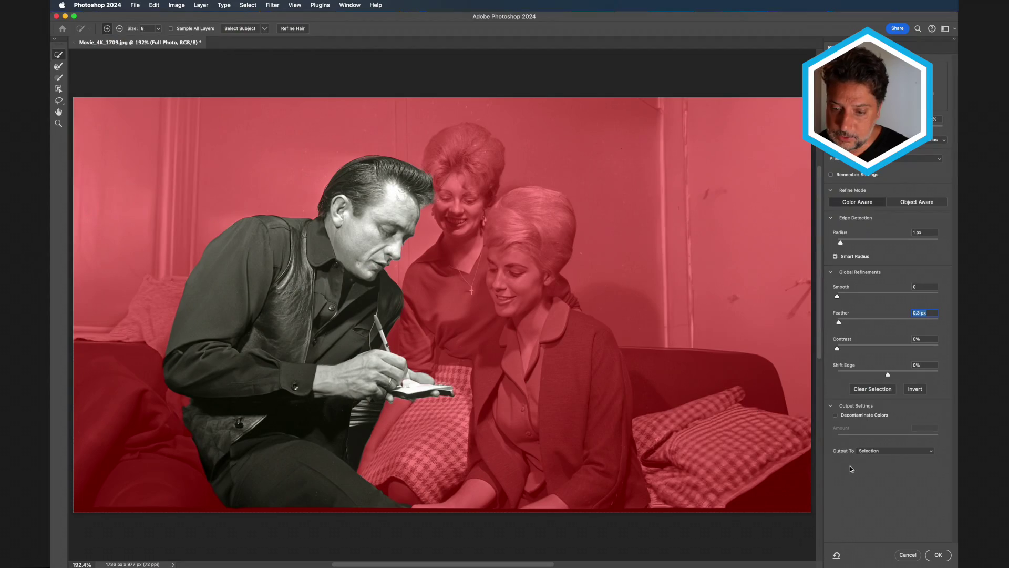
# Step: Output the refined selection of the man to a new layer and apply Select and Mask
pyautogui.click(880, 452)
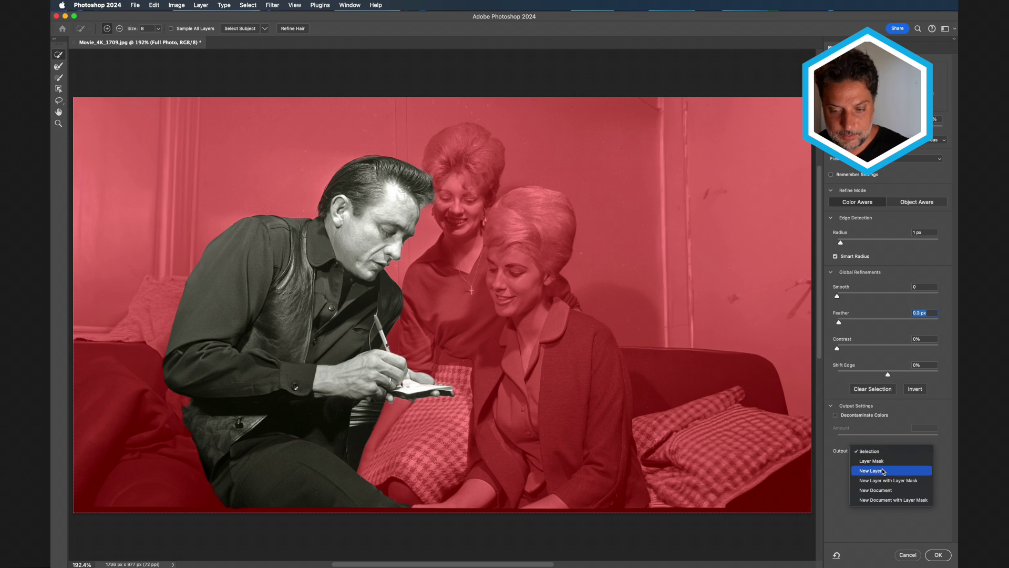
pyautogui.click(882, 471)
pyautogui.click(938, 555)
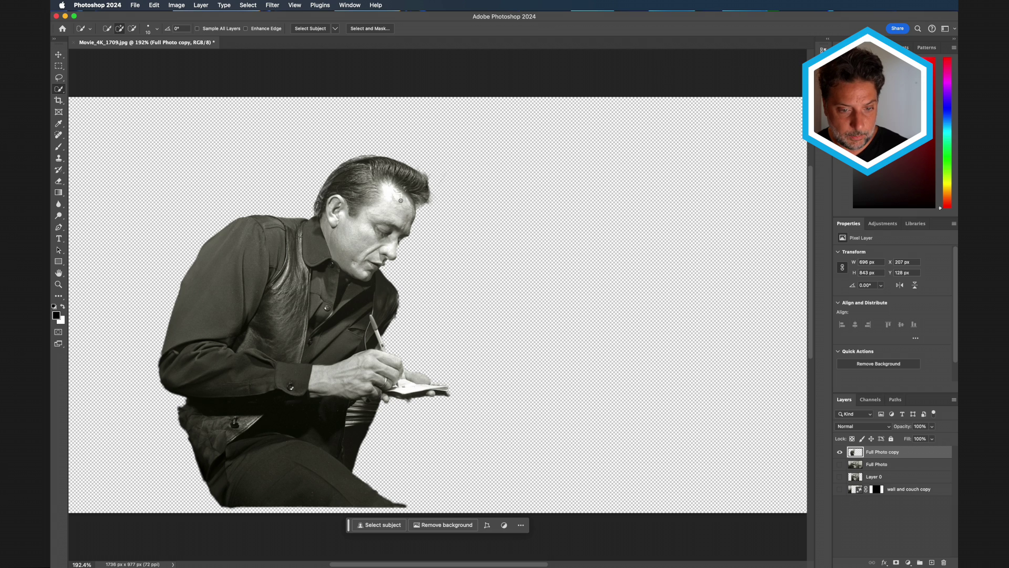
# Step: Show the Full Photo layer, hide Full Photo copy and make Full Photo the active layer
pyautogui.click(839, 465)
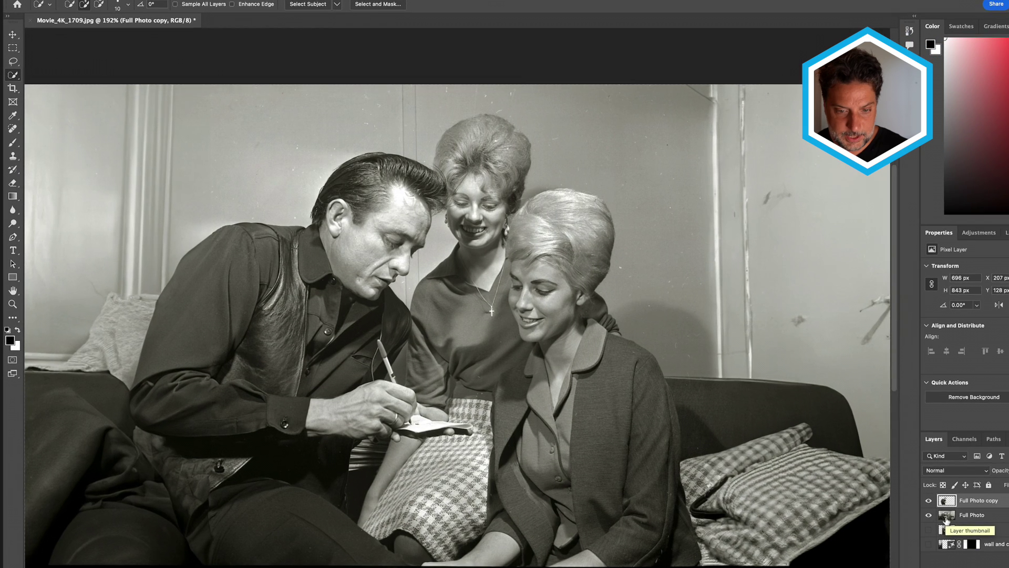
pyautogui.click(933, 503)
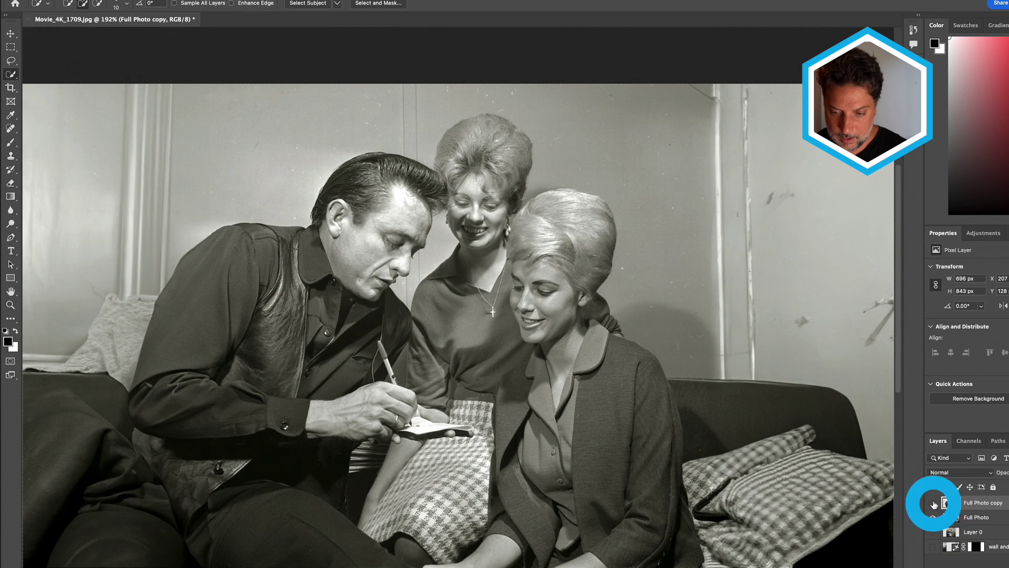
pyautogui.click(949, 518)
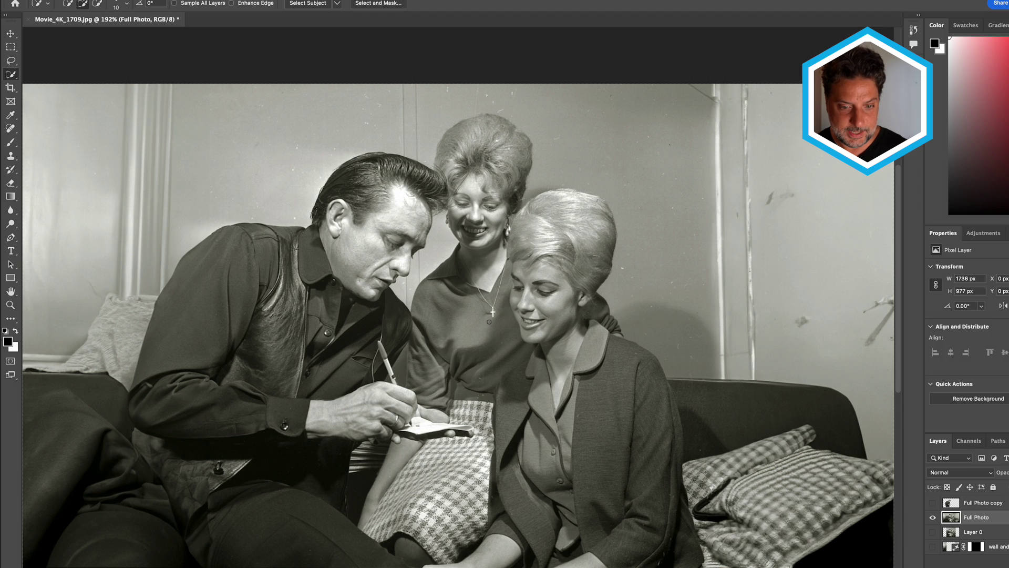
# Step: Try to select the middle woman and her checked skirt with the Object Selection tool on Full Photo
pyautogui.click(15, 78)
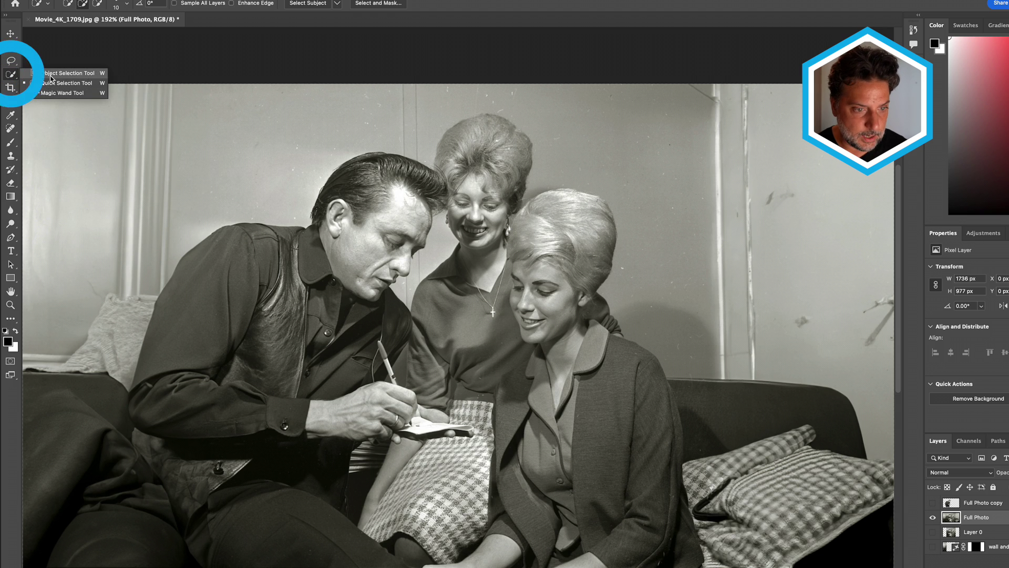
pyautogui.click(42, 74)
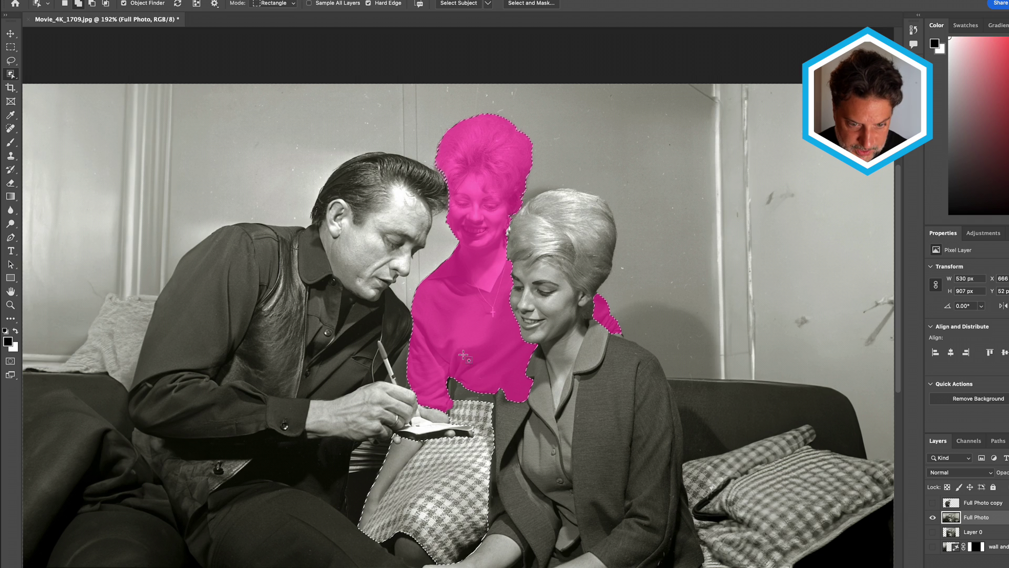
pyautogui.click(443, 527)
pyautogui.keyDown('shift'); pyautogui.click(473, 436); pyautogui.keyUp('shift')
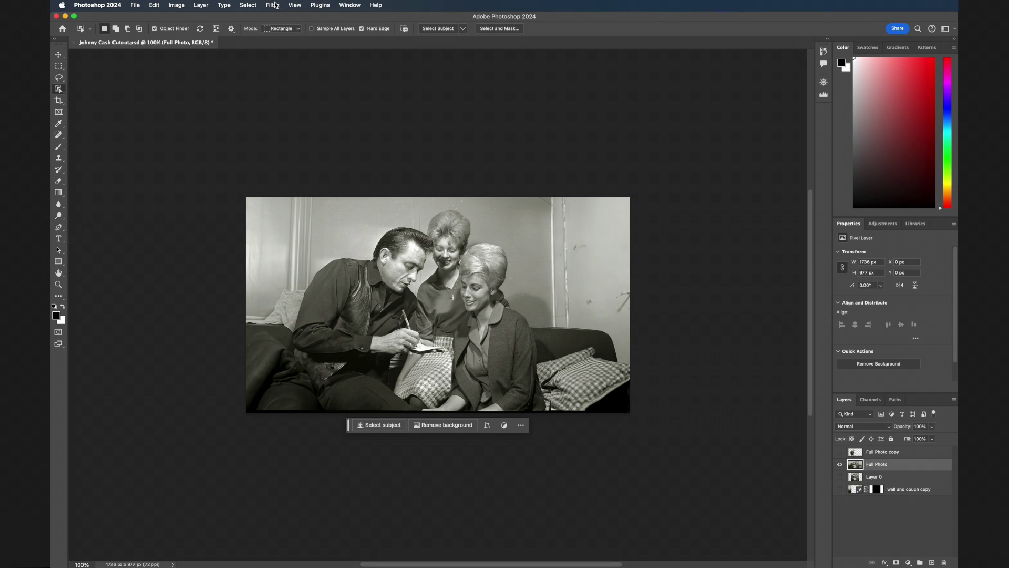
# Step: Open the Full Photo layer in Boris FX Optics and add an EZMask to the Current layer
pyautogui.click(275, 5)
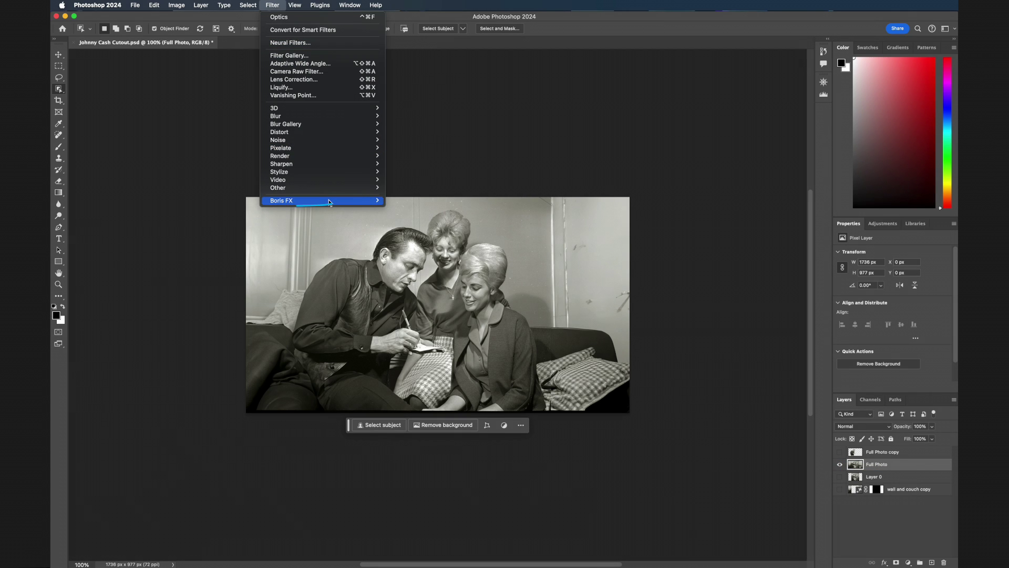
pyautogui.moveTo(329, 201)
pyautogui.click(417, 201)
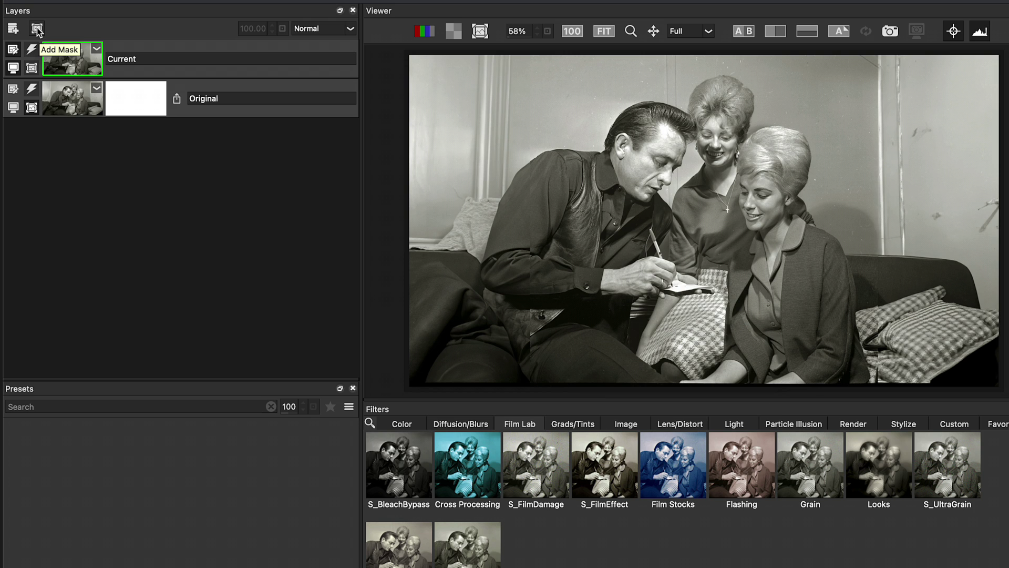
pyautogui.click(37, 29)
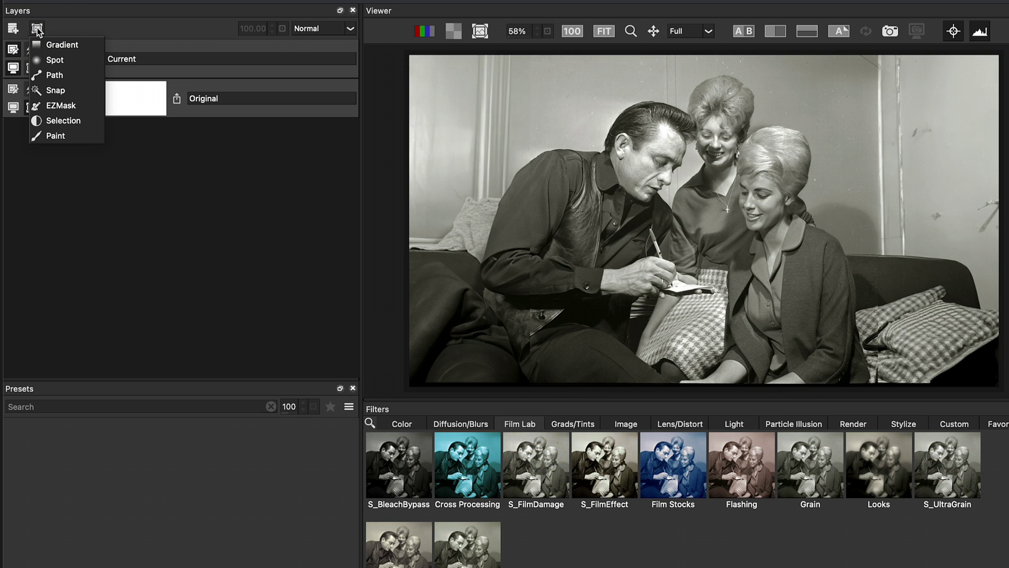
pyautogui.click(76, 107)
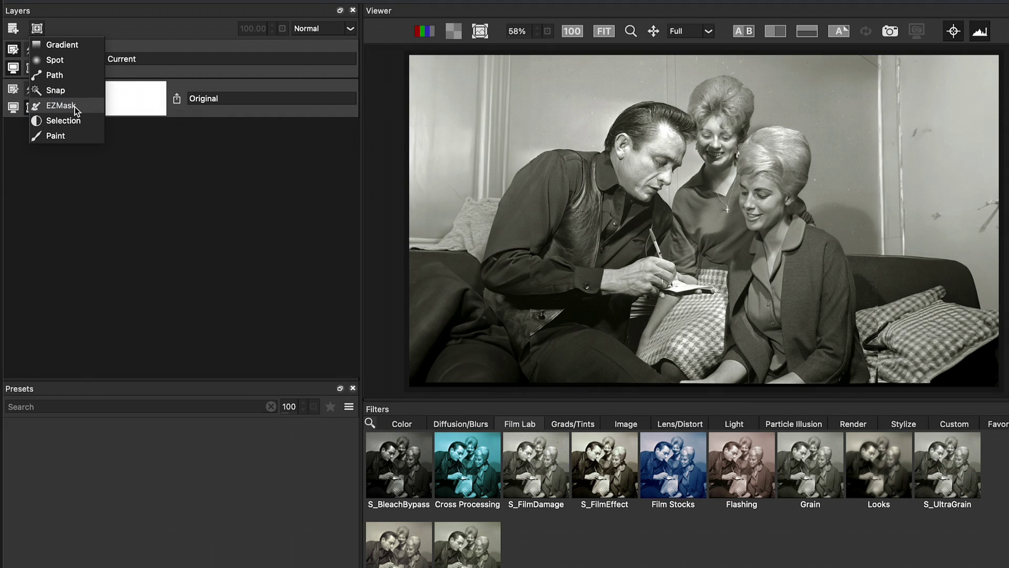
pyautogui.click(75, 106)
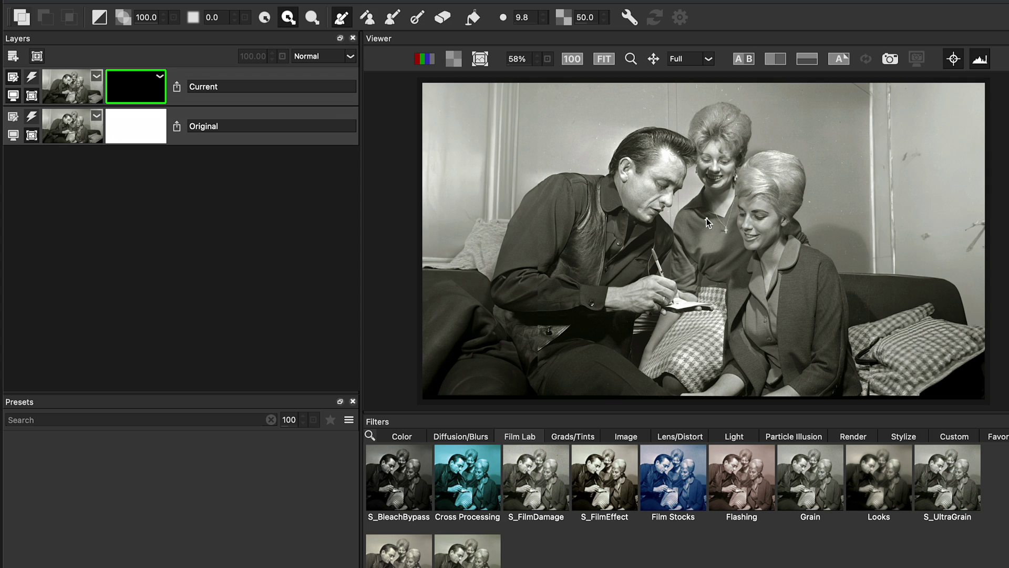
# Step: Set the EZMask brush size to 77.2 and paint a foreground stroke down the middle woman from her hair to her skirt
pyautogui.press(']')
pyautogui.press(']')
pyautogui.press(']')
pyautogui.press(']')
pyautogui.press(']')
pyautogui.press(']')
pyautogui.press(']')
pyautogui.press(']')
pyautogui.press(']')
pyautogui.press('[')
pyautogui.press('[')
pyautogui.press('[')
pyautogui.press(']')
pyautogui.press(']')
pyautogui.press(']')
pyautogui.press(']')
pyautogui.moveTo(706, 219)
pyautogui.mouseDown()
pyautogui.moveTo(716, 182)
pyautogui.moveTo(699, 352)
pyautogui.mouseUp()
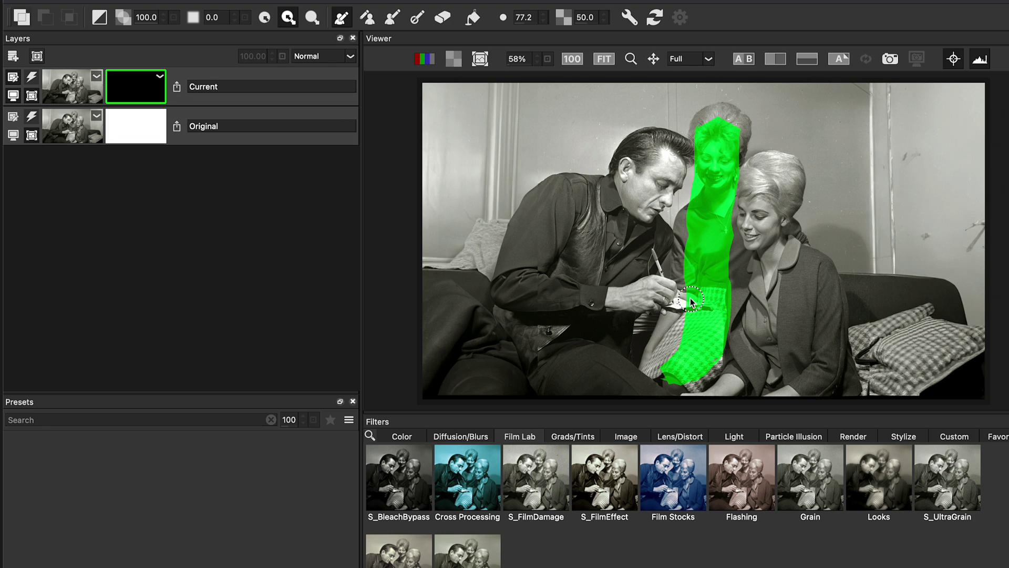
# Step: Paint EZMask background strokes over the wall, man, woman on the right, couch and pillows, and compute the mask
pyautogui.click(367, 18)
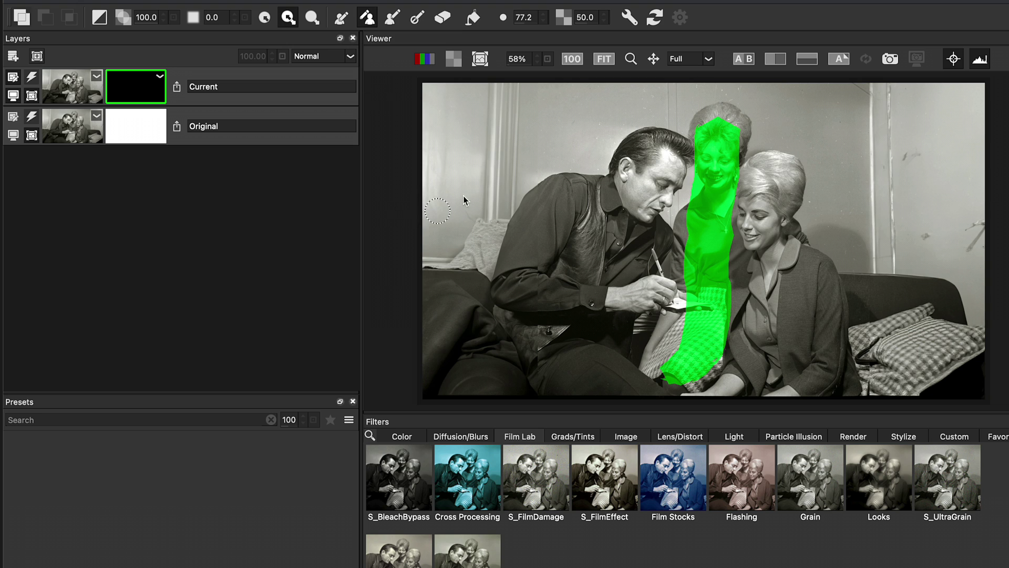
pyautogui.moveTo(500, 138); pyautogui.dragTo(462, 305)
pyautogui.moveTo(576, 143); pyautogui.dragTo(539, 360)
pyautogui.moveTo(633, 143); pyautogui.dragTo(597, 331)
pyautogui.moveTo(499, 117); pyautogui.dragTo(591, 111)
pyautogui.moveTo(812, 112); pyautogui.dragTo(973, 131)
pyautogui.moveTo(768, 197); pyautogui.dragTo(797, 371)
pyautogui.moveTo(838, 187); pyautogui.dragTo(863, 328)
pyautogui.moveTo(883, 189); pyautogui.dragTo(912, 315)
pyautogui.moveTo(944, 184); pyautogui.dragTo(954, 337)
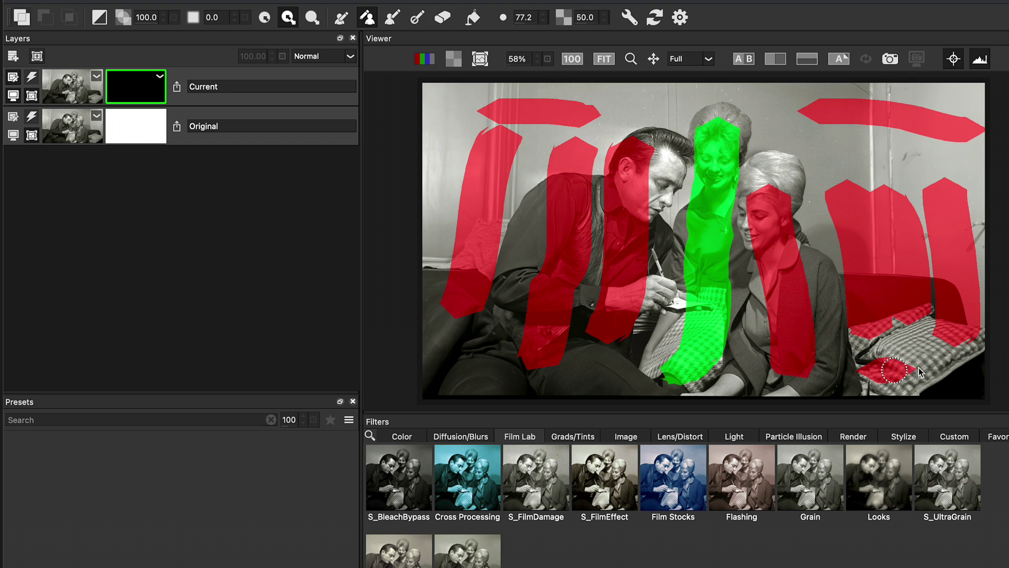
pyautogui.moveTo(868, 368); pyautogui.dragTo(980, 368)
pyautogui.click(679, 18)
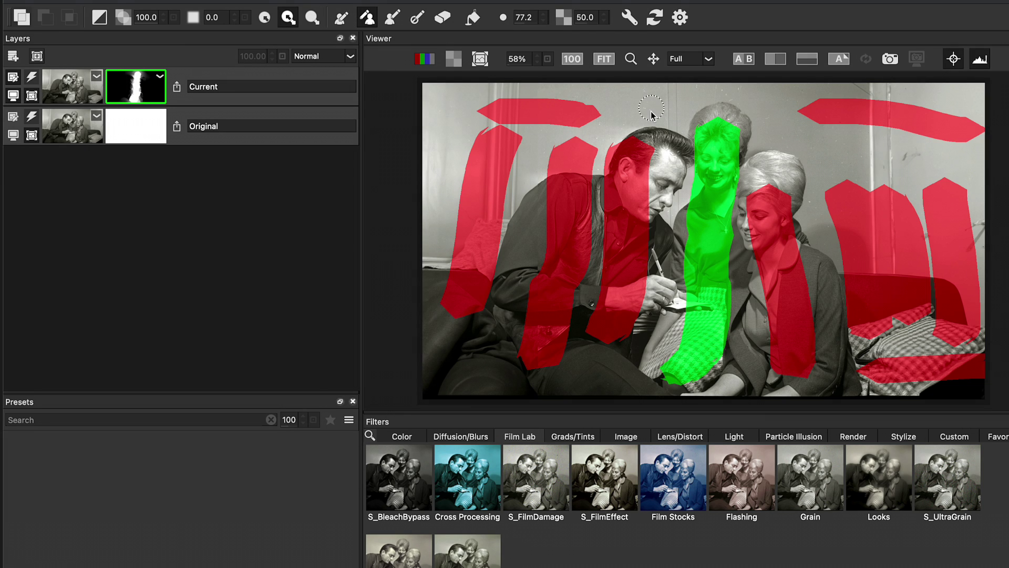
# Step: Add background strokes above the heads and over the right woman's hair and the man's face and lap, and recompute the mask
pyautogui.moveTo(650, 114); pyautogui.dragTo(686, 94)
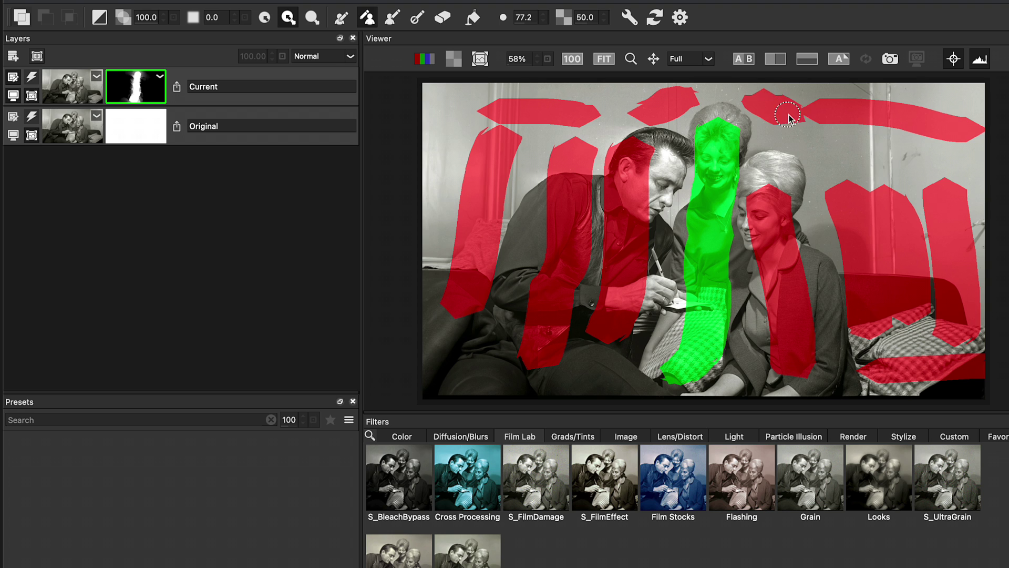
pyautogui.moveTo(790, 115)
pyautogui.mouseDown()
pyautogui.moveTo(807, 155)
pyautogui.moveTo(789, 172)
pyautogui.mouseUp()
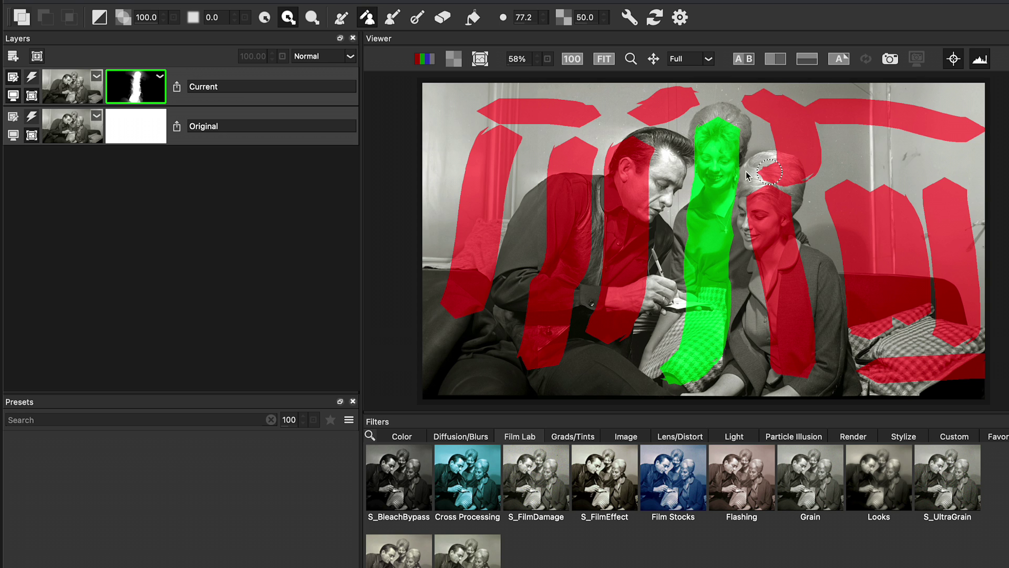
pyautogui.click(681, 16)
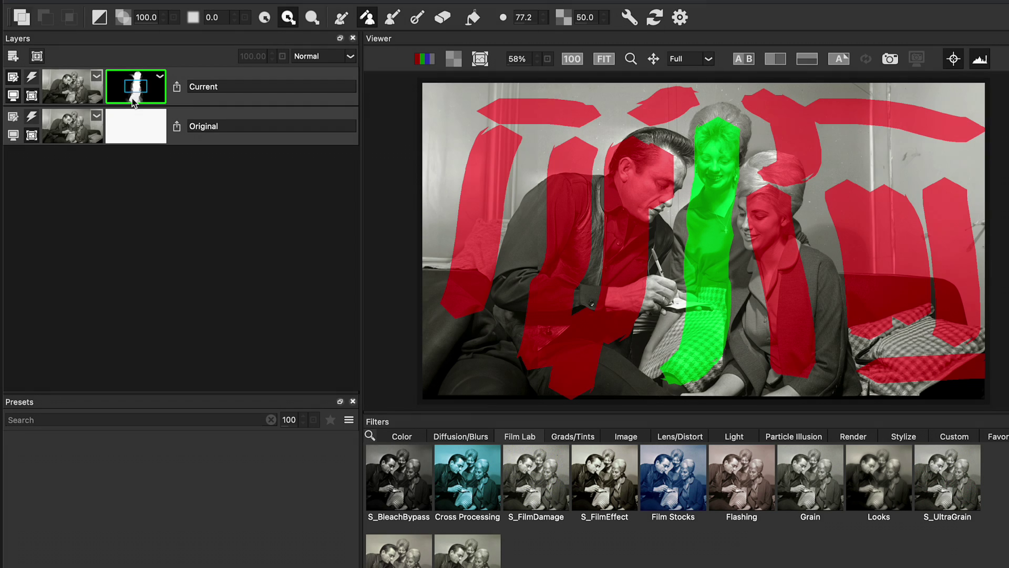
# Step: Apply the EZMask cutout of the middle woman to the Full Photo layer, and undo it back in Photoshop
pyautogui.click(178, 88)
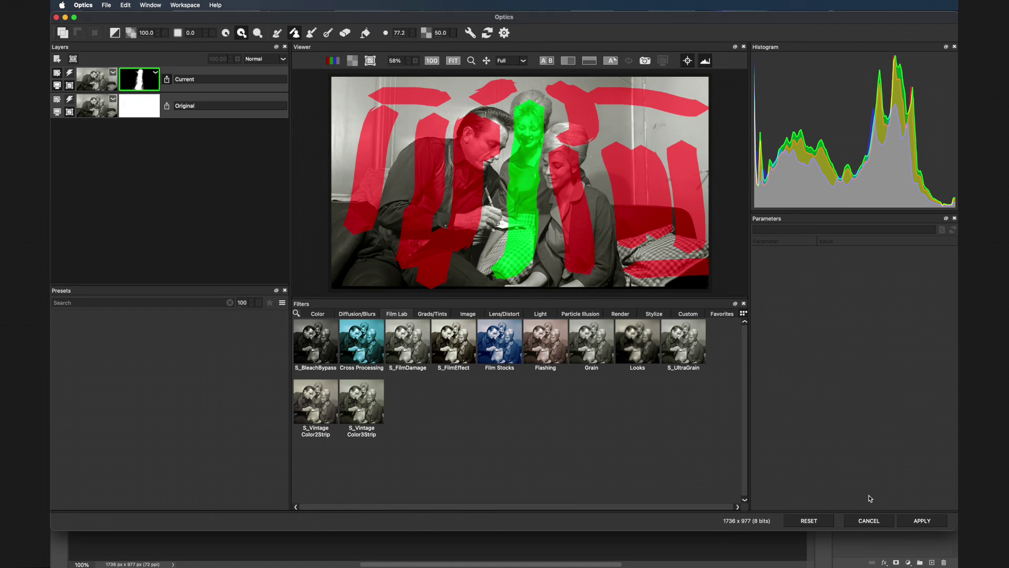
pyautogui.click(923, 521)
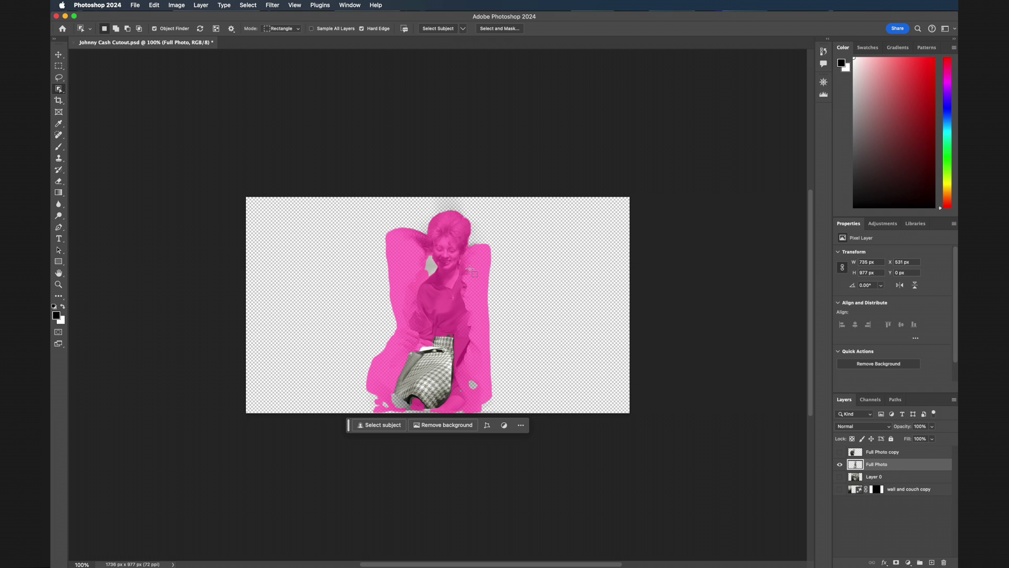
pyautogui.press('super+z')
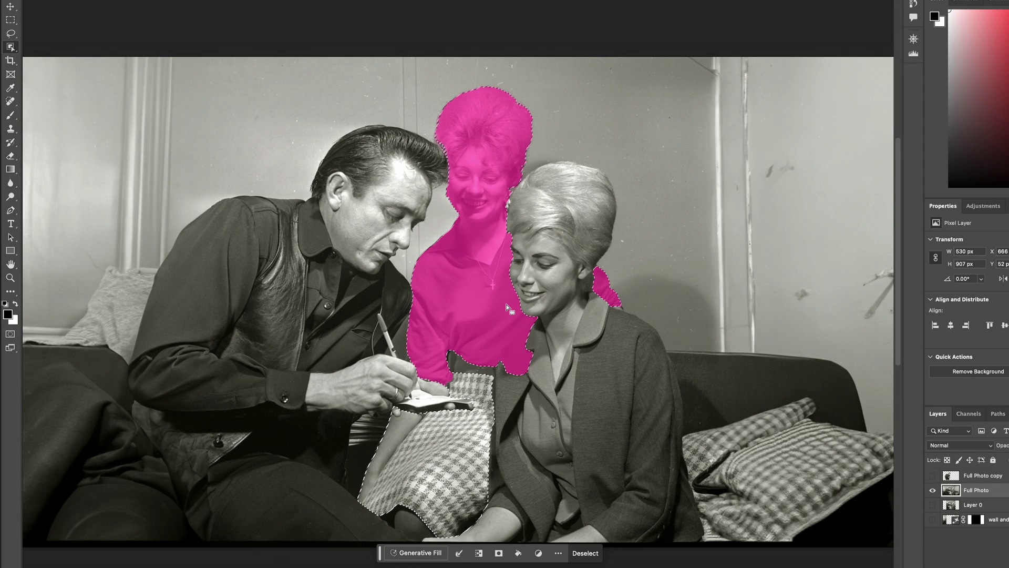
# Step: Open the middle woman's selection in Select and Mask and brush in the gap at her waist and her dark shoe
pyautogui.click(459, 553)
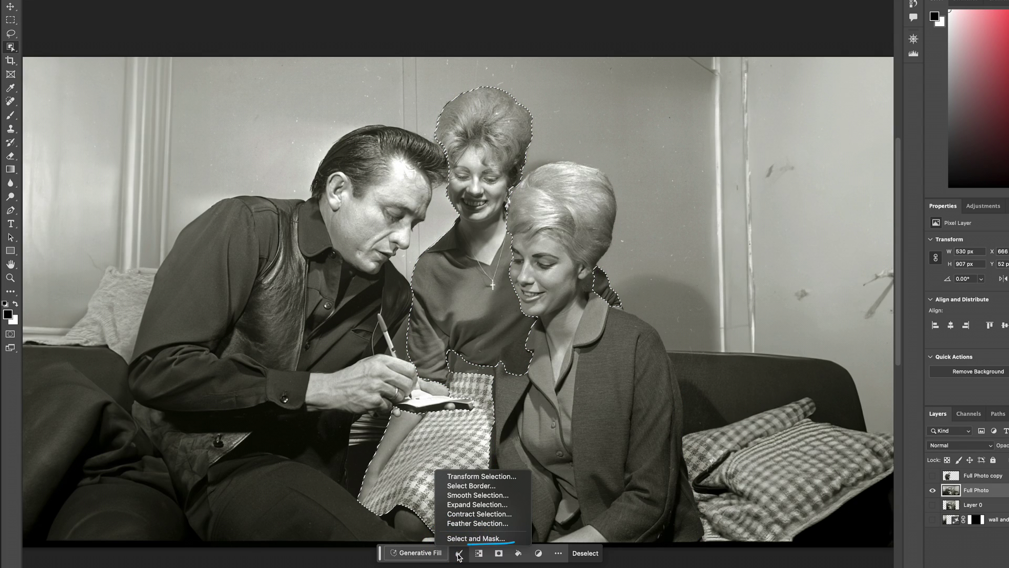
pyautogui.click(467, 537)
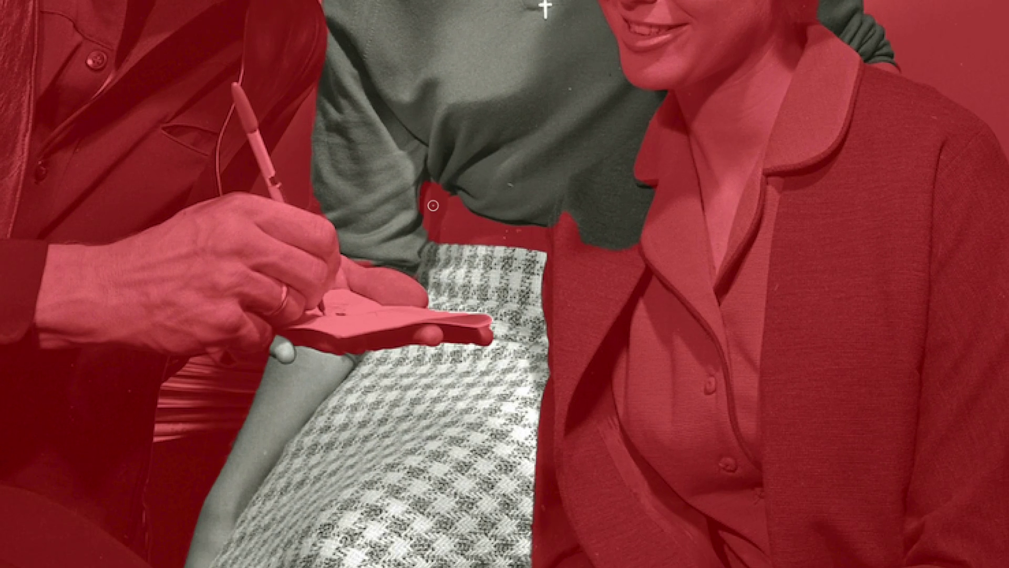
pyautogui.moveTo(434, 205)
pyautogui.mouseDown()
pyautogui.moveTo(441, 246)
pyautogui.moveTo(535, 240)
pyautogui.mouseUp()
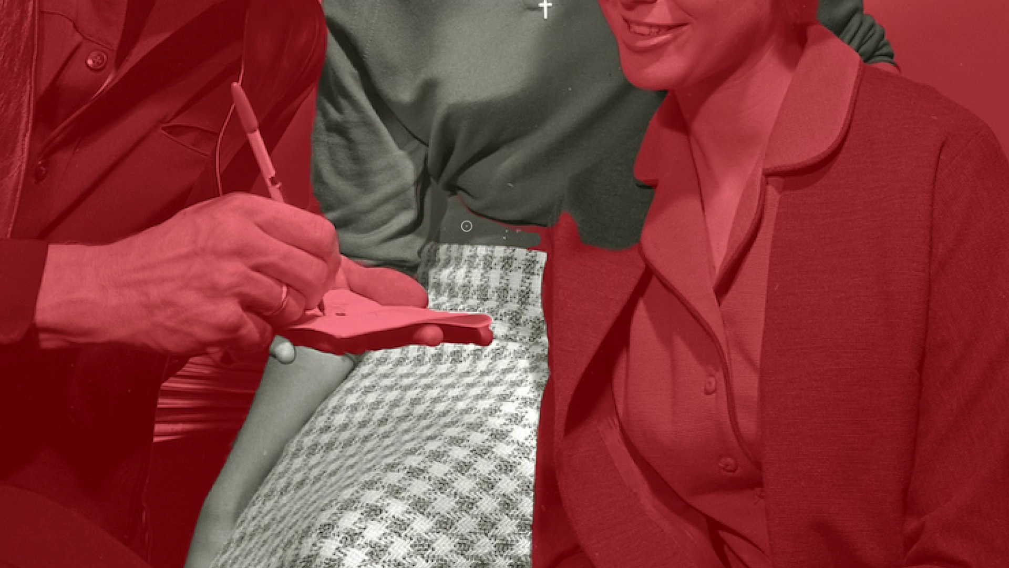
pyautogui.hotkey('ctrl', '0')
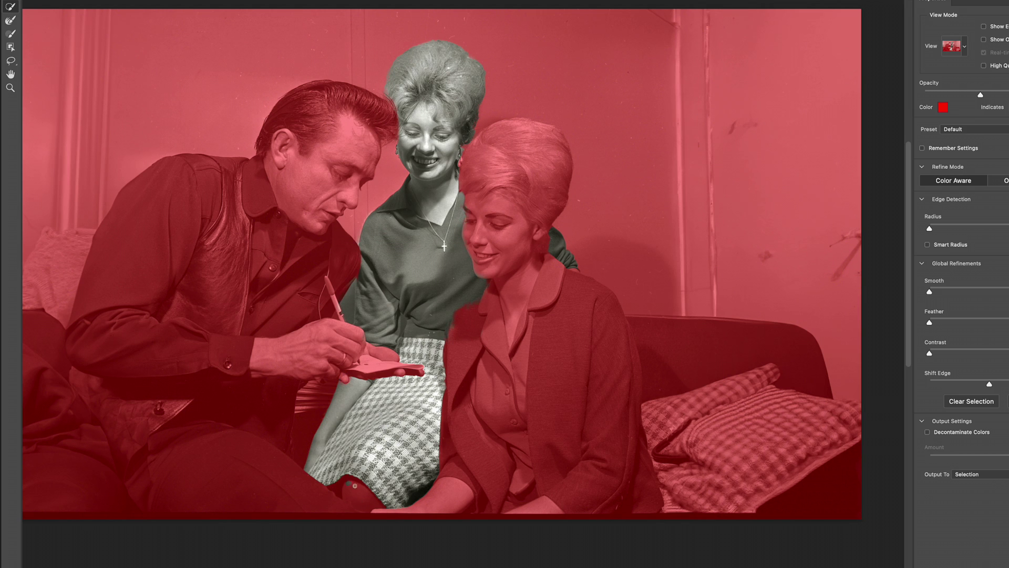
pyautogui.moveTo(355, 485); pyautogui.dragTo(352, 489)
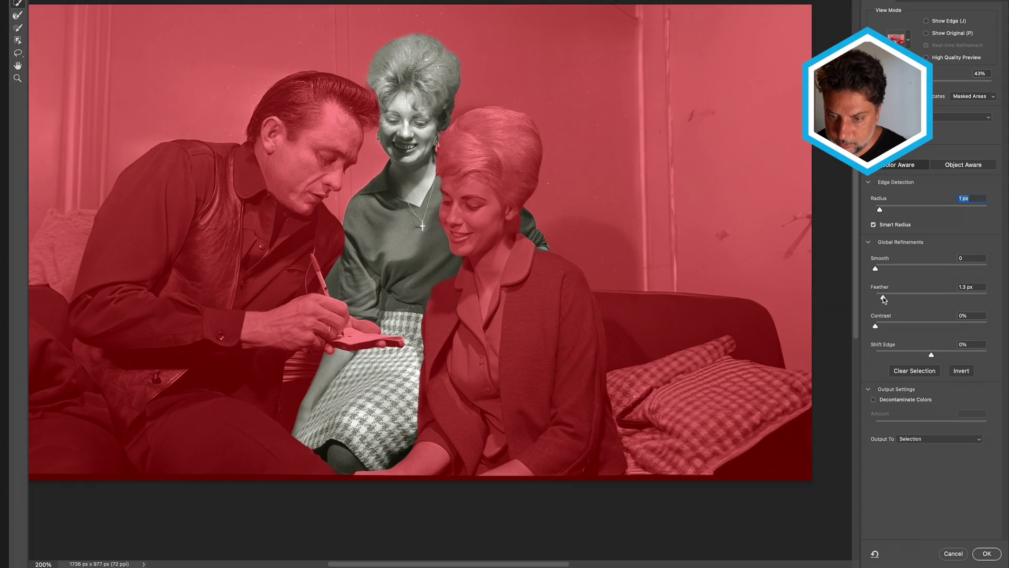
# Step: Set Feather to 1.4 px and output the middle woman's selection to a new layer
pyautogui.moveTo(883, 296); pyautogui.dragTo(884, 296)
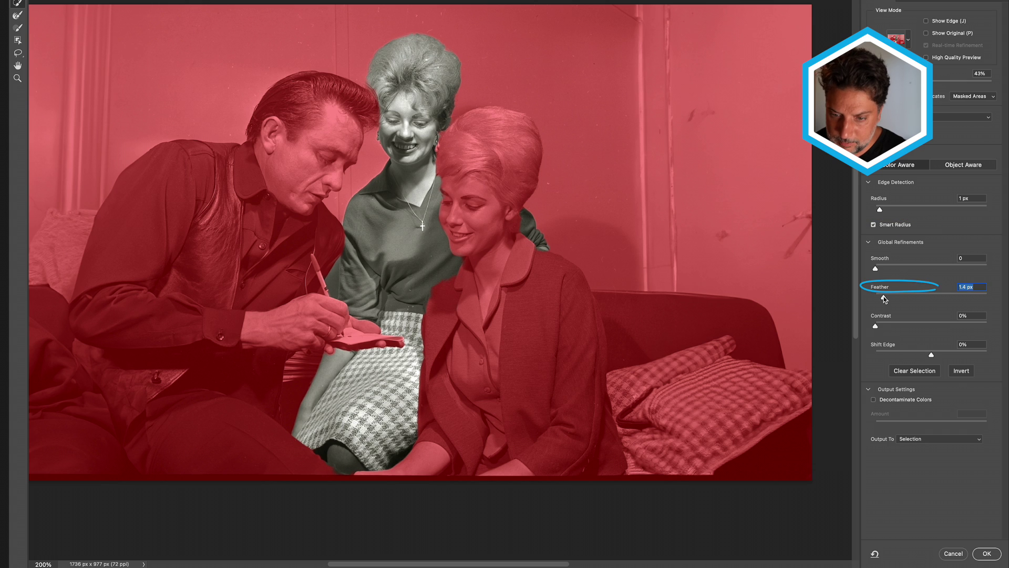
pyautogui.click(913, 438)
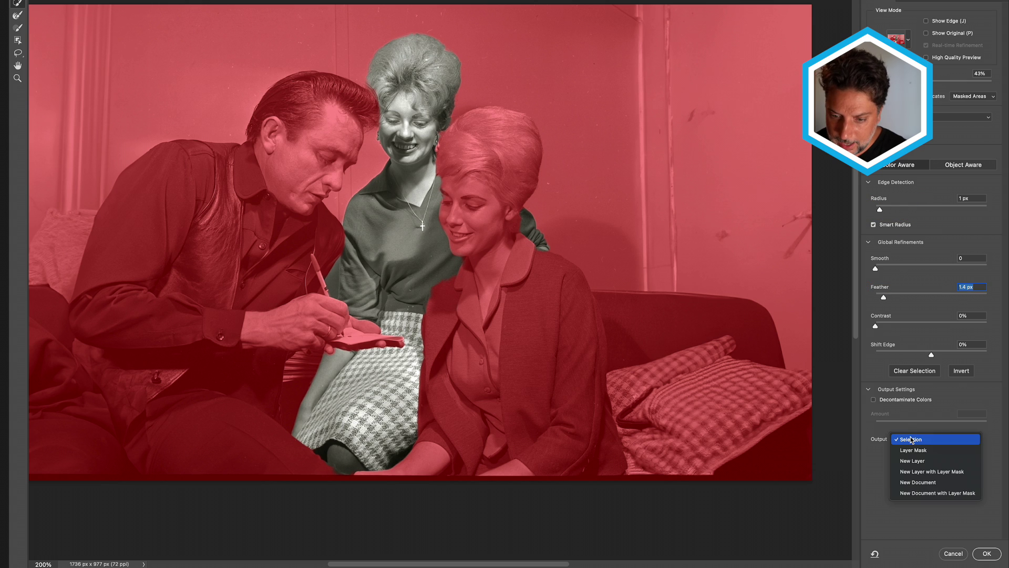
pyautogui.click(915, 461)
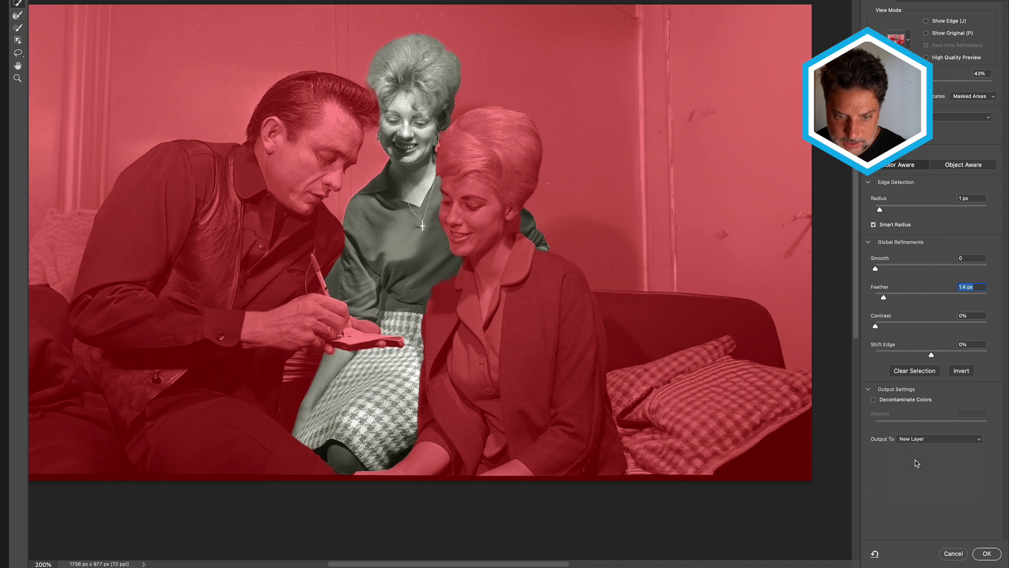
pyautogui.click(985, 553)
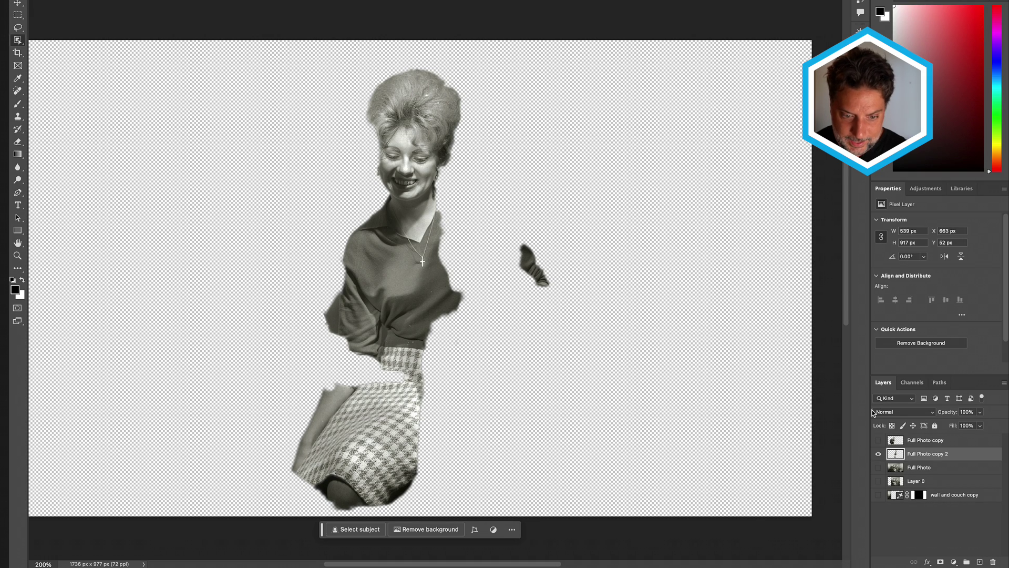
# Step: Toggle the visibility of Full Photo copy and Full Photo to compare the two cutouts with the original picture
pyautogui.click(879, 441)
pyautogui.click(879, 441)
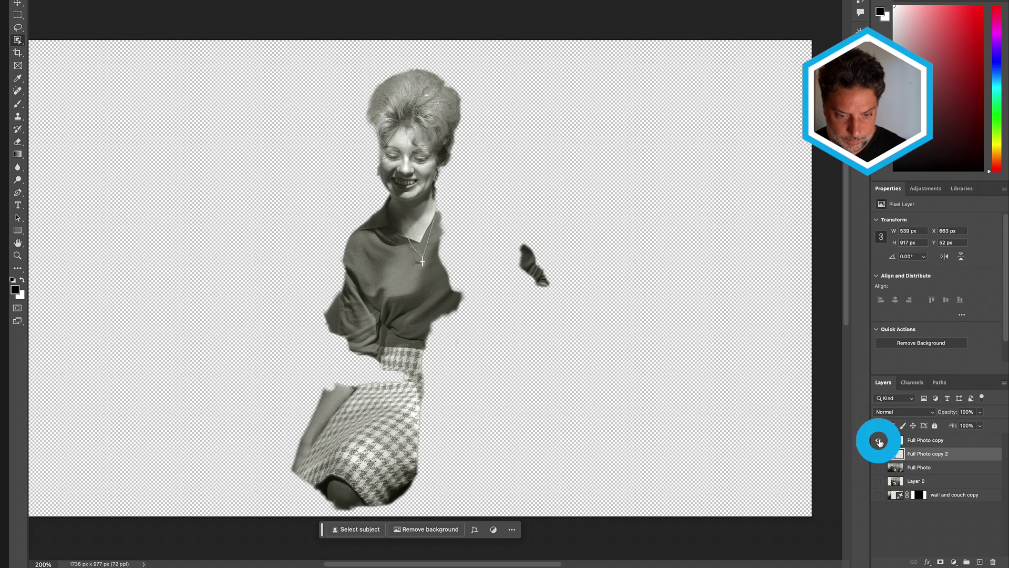
pyautogui.click(879, 440)
pyautogui.click(879, 440)
pyautogui.click(879, 440)
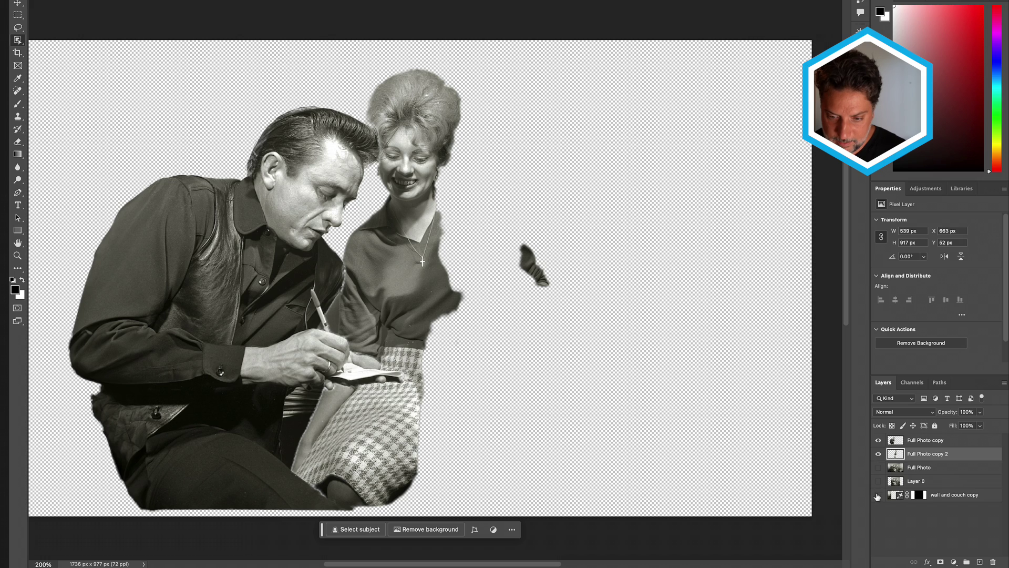
pyautogui.click(878, 468)
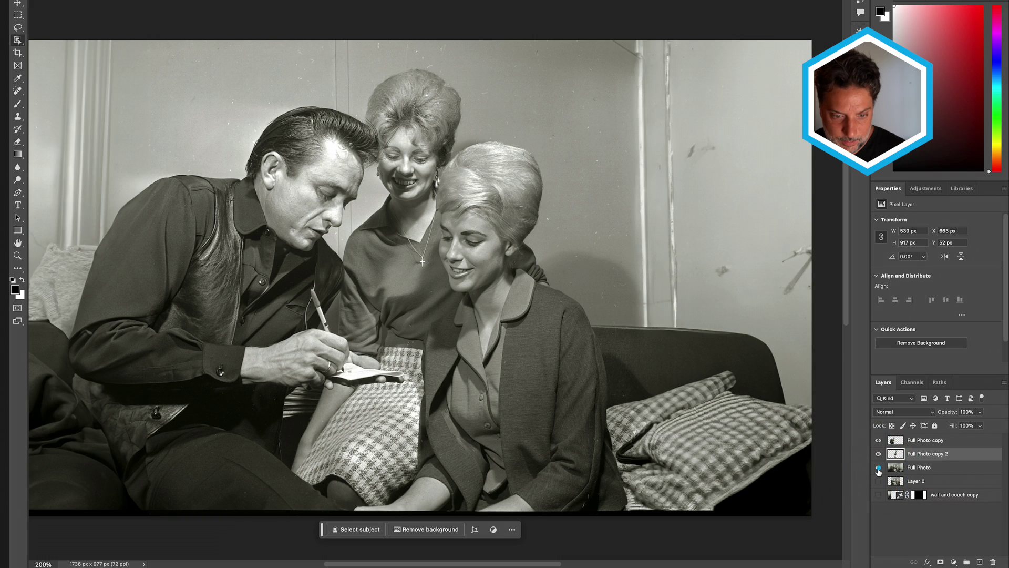
pyautogui.click(879, 467)
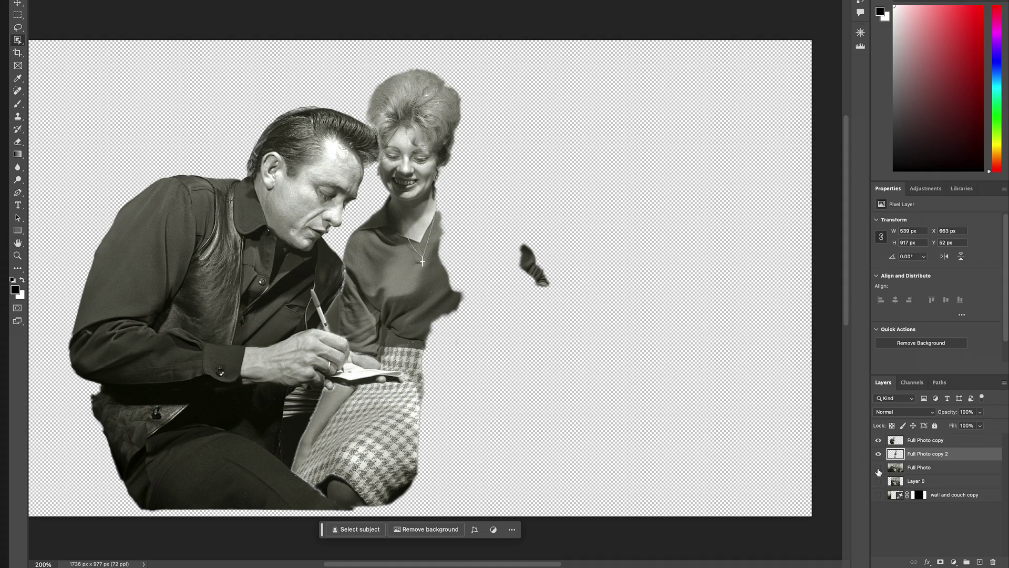
pyautogui.click(878, 472)
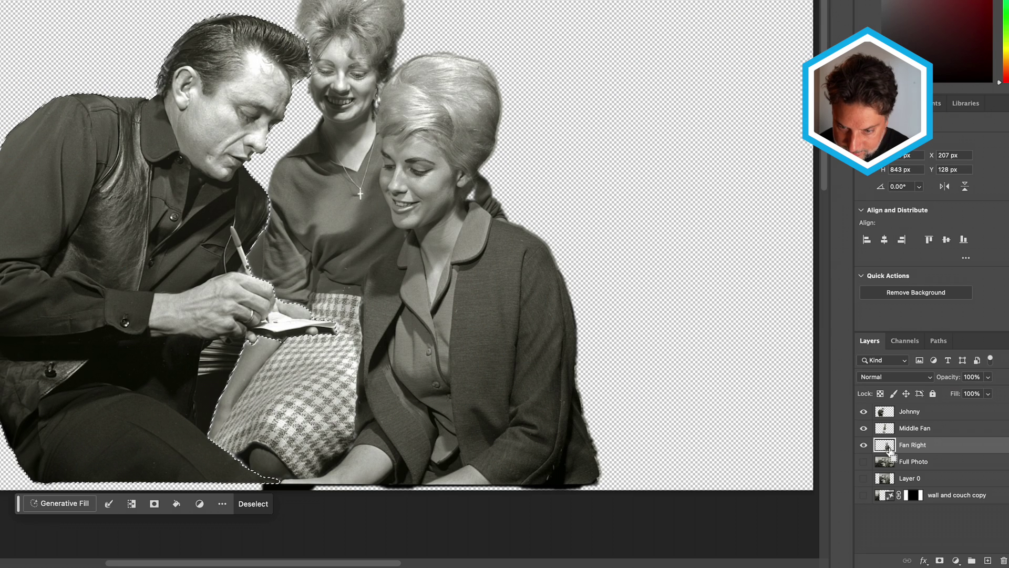
# Step: Load the outlines of the Fan Right, Middle Fan and Johnny layers together as one combined selection
pyautogui.keyDown('ctrl'); pyautogui.click(887, 446); pyautogui.keyUp('ctrl')
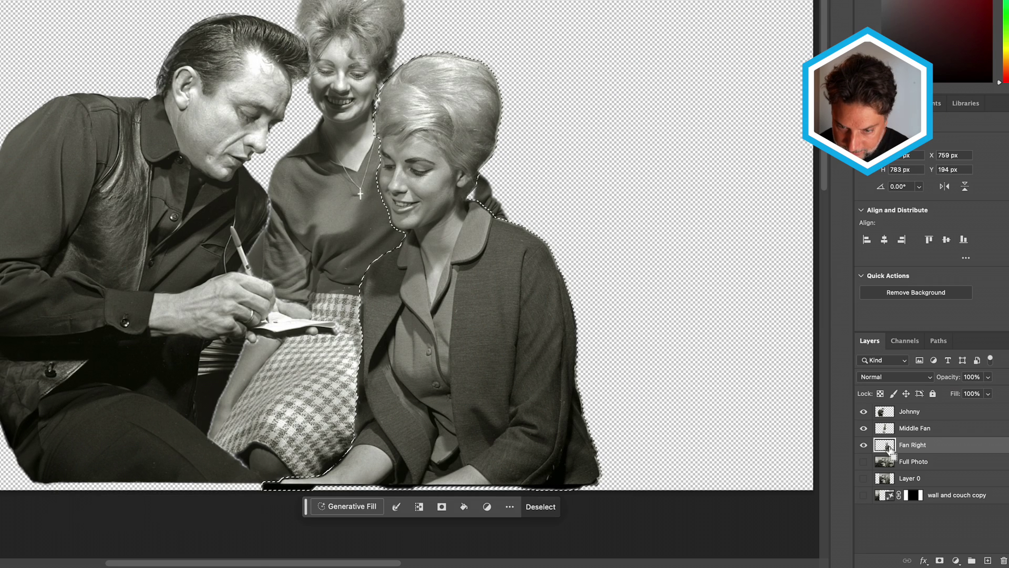
pyautogui.keyDown('ctrl'); pyautogui.keyDown('shift'); pyautogui.click(885, 428); pyautogui.keyUp('shift'); pyautogui.keyUp('ctrl')
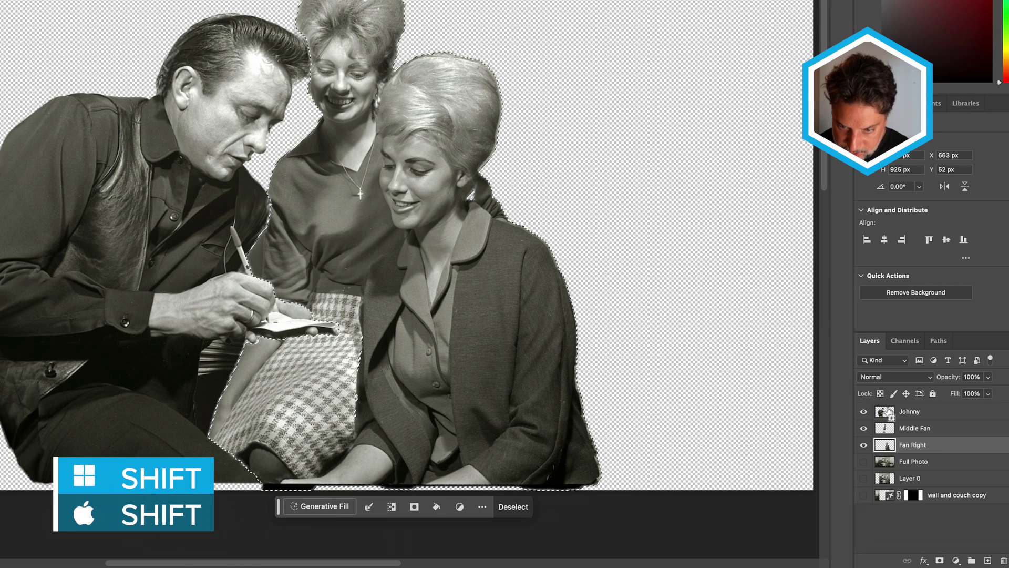
pyautogui.keyDown('ctrl'); pyautogui.keyDown('shift'); pyautogui.click(885, 412); pyautogui.keyUp('shift'); pyautogui.keyUp('ctrl')
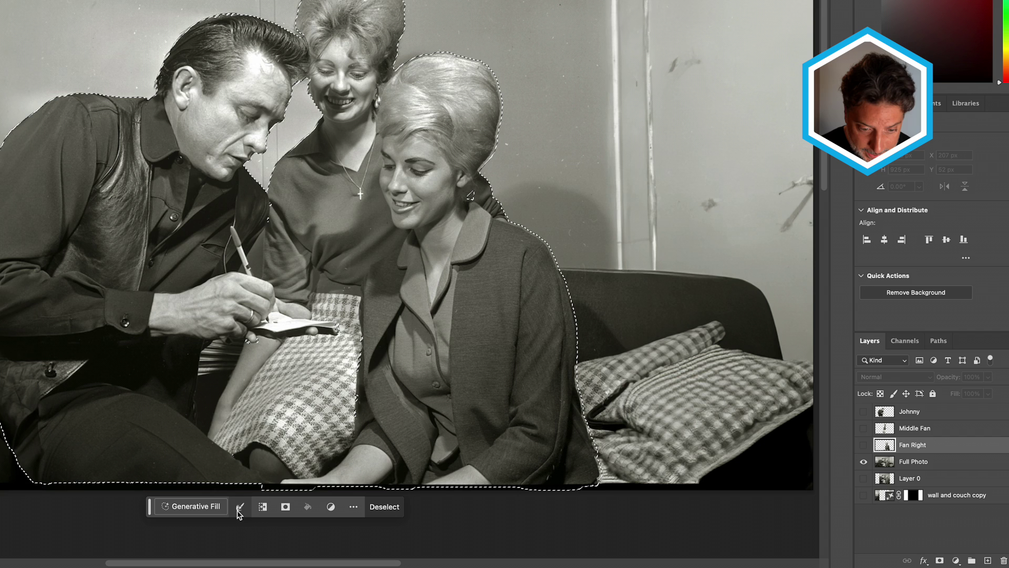
# Step: Expand the combined selection of the three people by 4 pixels over the Full Photo layer
pyautogui.click(239, 508)
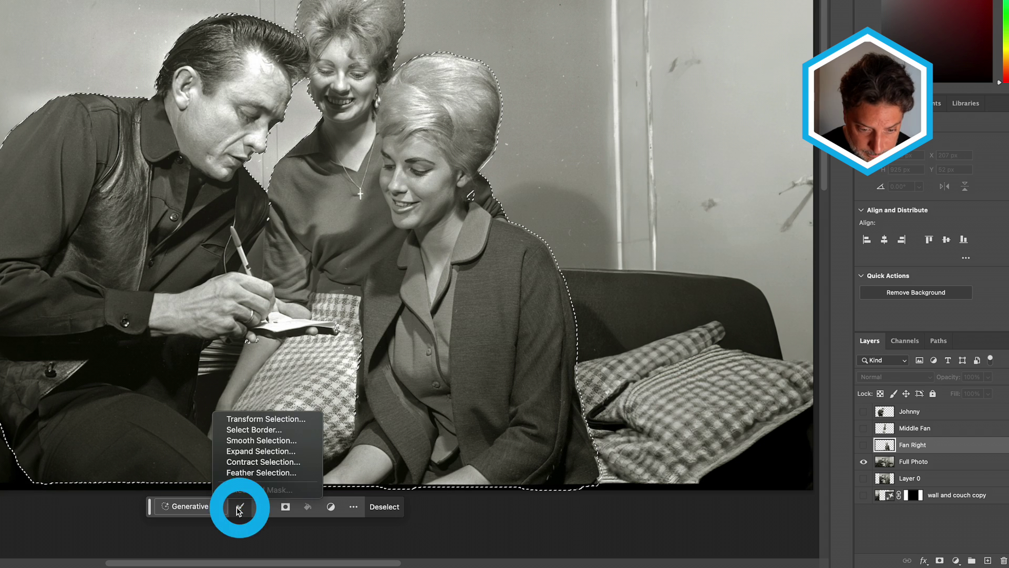
pyautogui.click(256, 451)
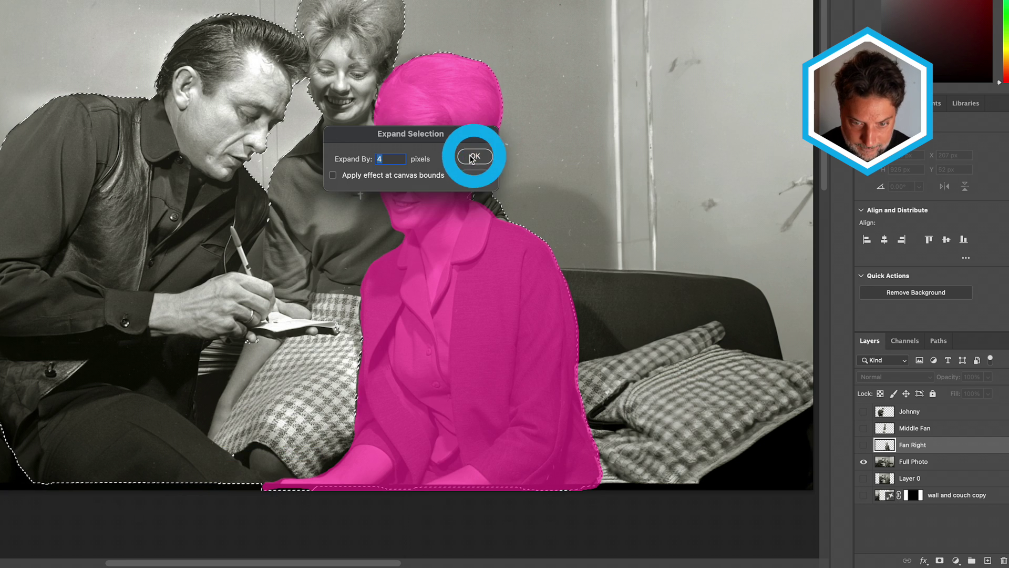
pyautogui.click(472, 158)
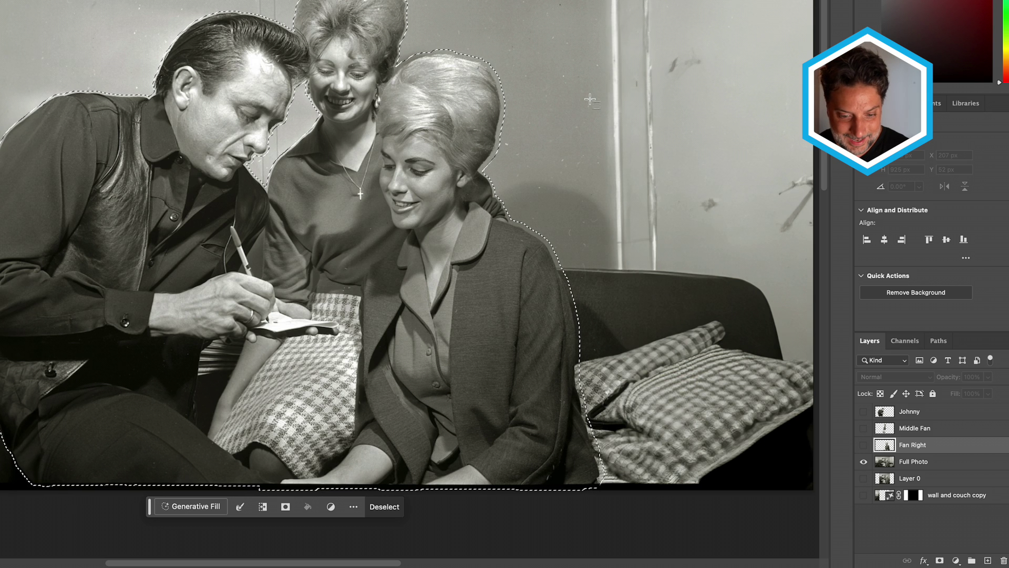
# Step: Run Generative Fill on the selected people with the prompt "remove"
pyautogui.click(184, 506)
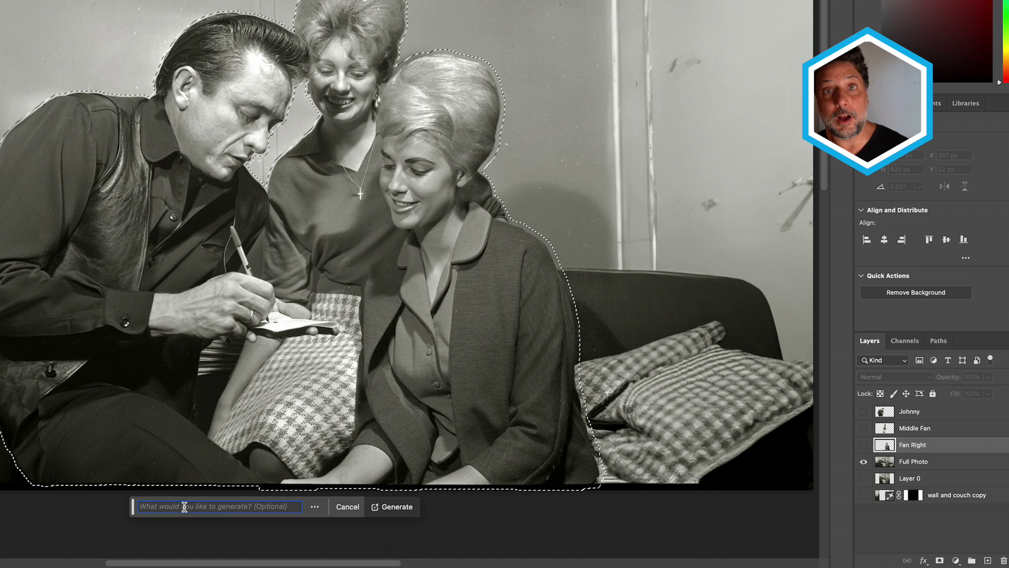
pyautogui.write('r')
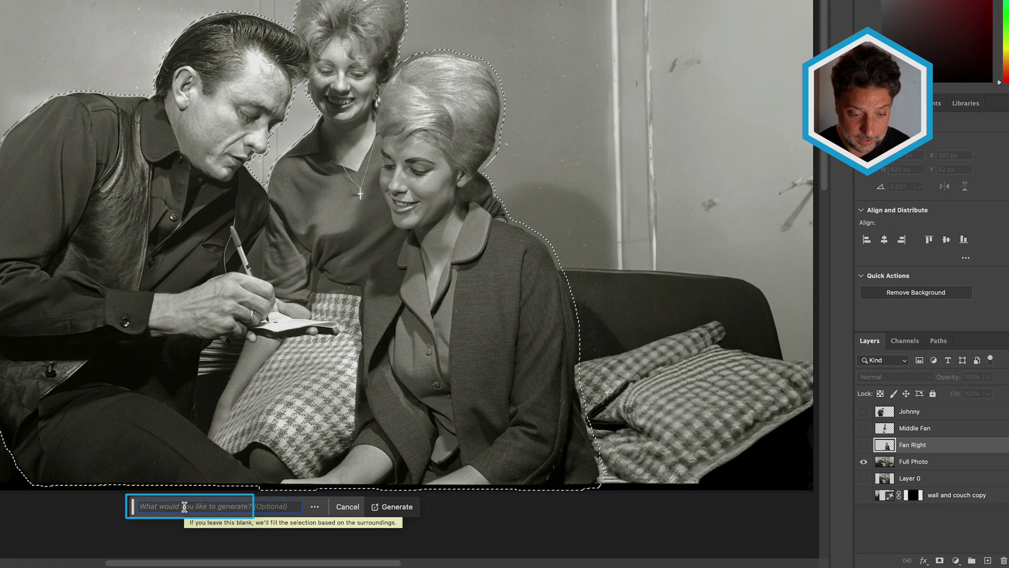
pyautogui.write('emove')
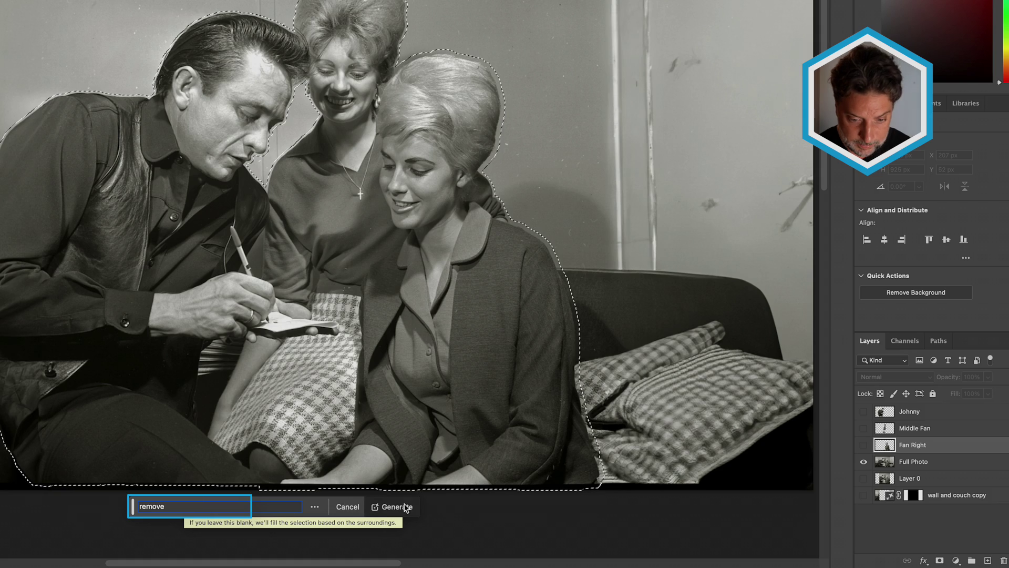
pyautogui.click(410, 508)
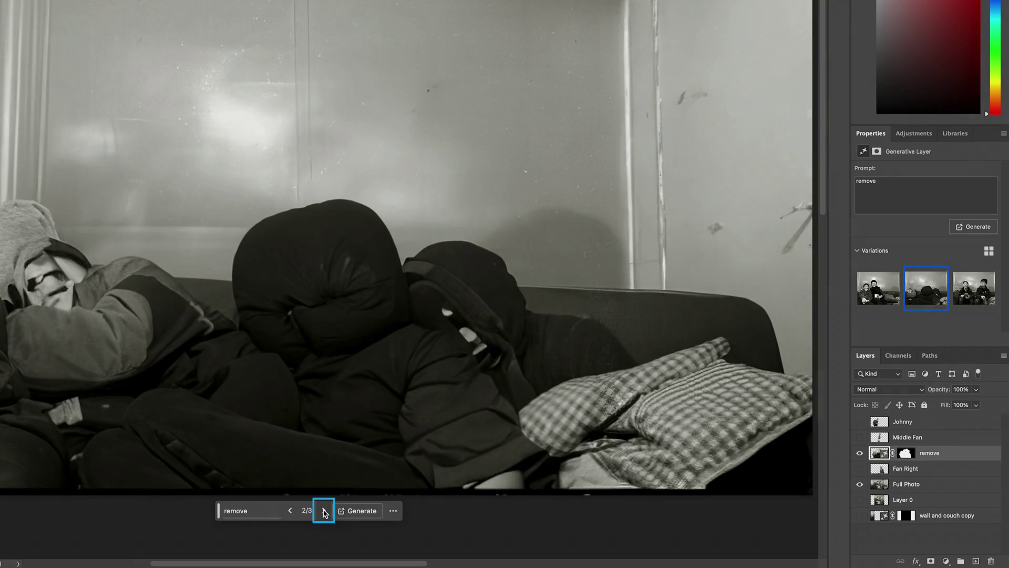
# Step: Check the third variation of the "remove" Generative Fill and delete that generative layer
pyautogui.click(324, 511)
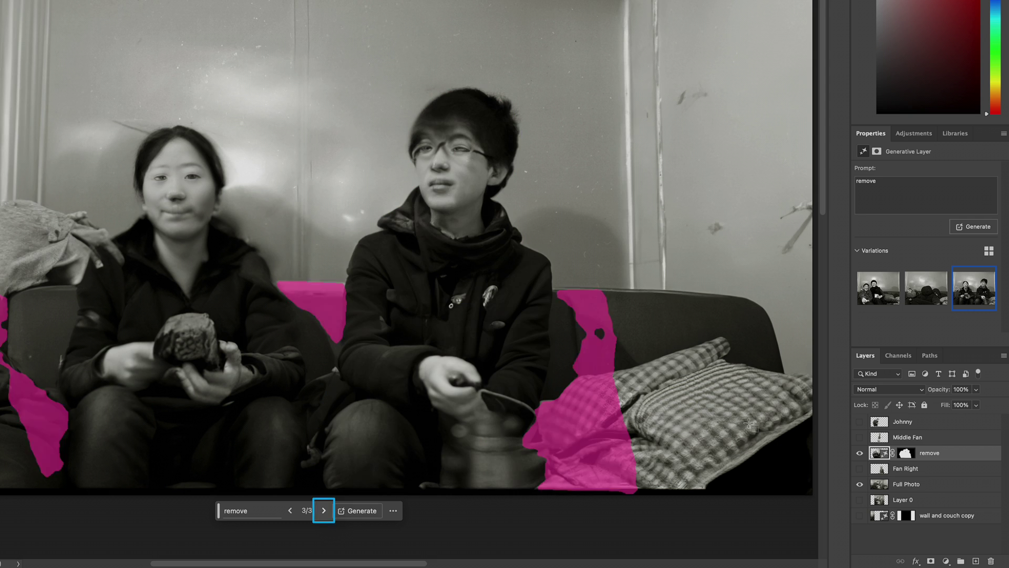
pyautogui.click(991, 561)
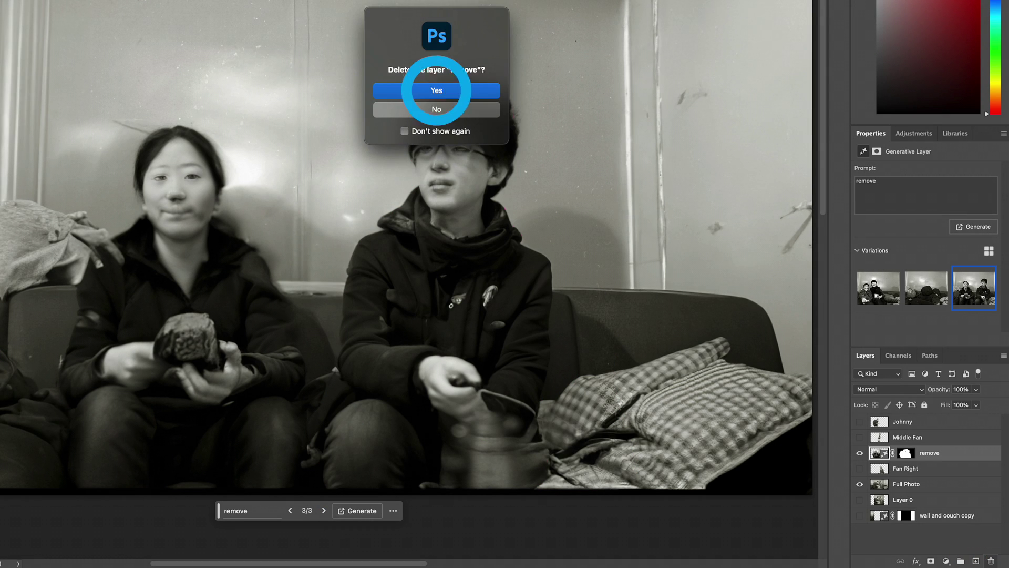
pyautogui.click(436, 90)
# Step: Load the outlines of the three people again as one selection over Full Photo and expand it by 4 pixels
pyautogui.keyDown('ctrl'); pyautogui.click(879, 469); pyautogui.keyUp('ctrl')
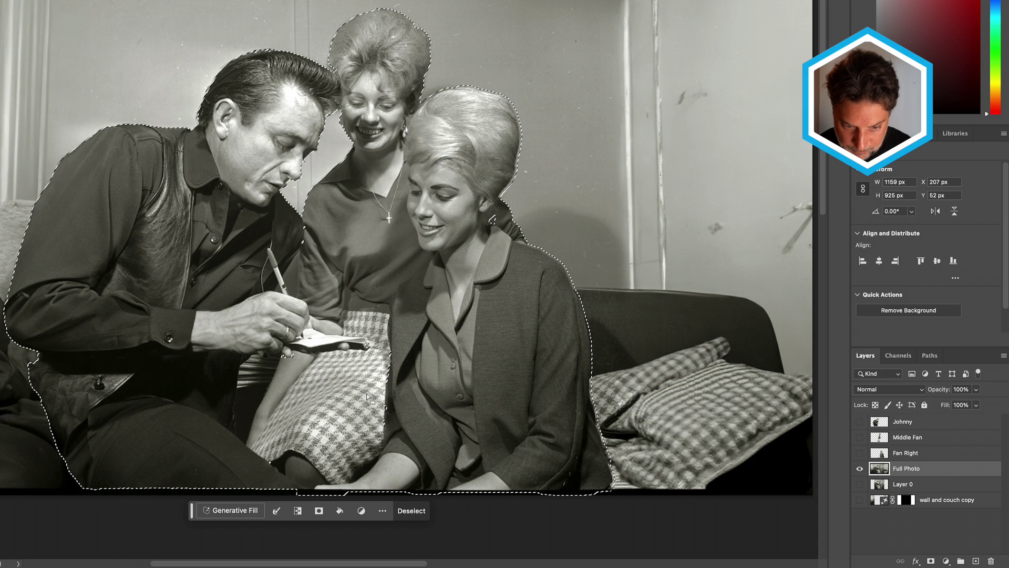
pyautogui.click(277, 510)
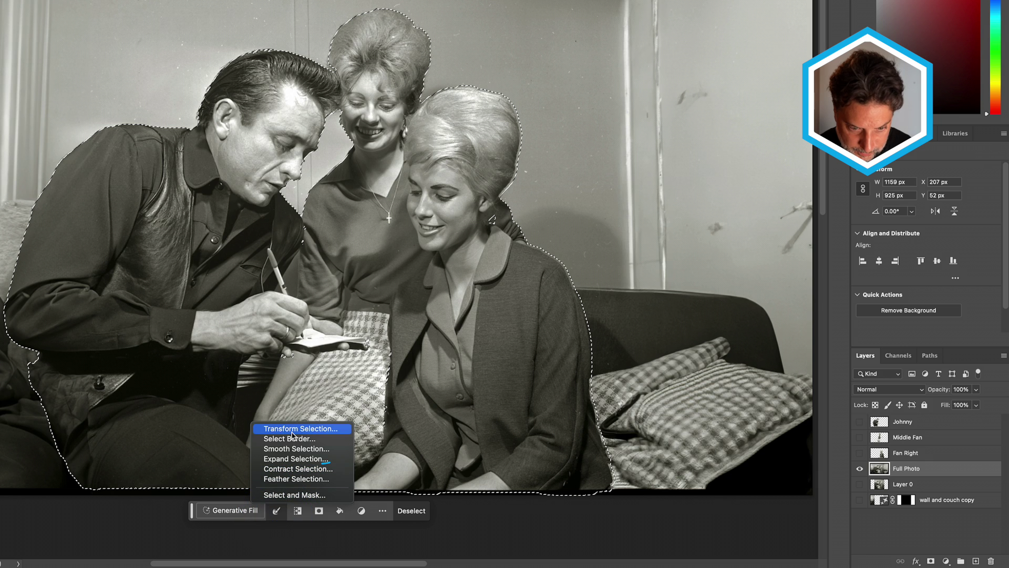
pyautogui.click(288, 458)
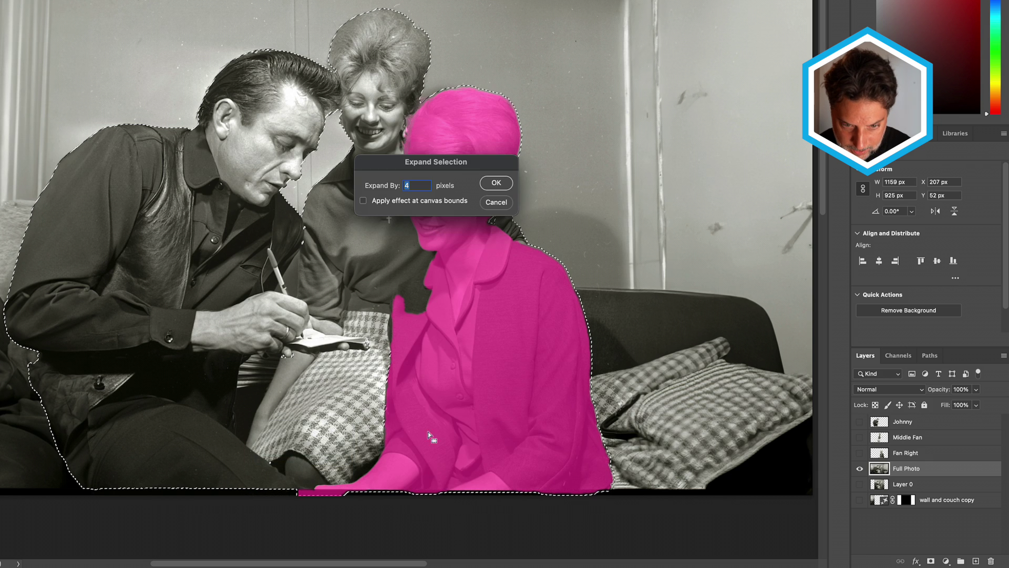
pyautogui.click(500, 185)
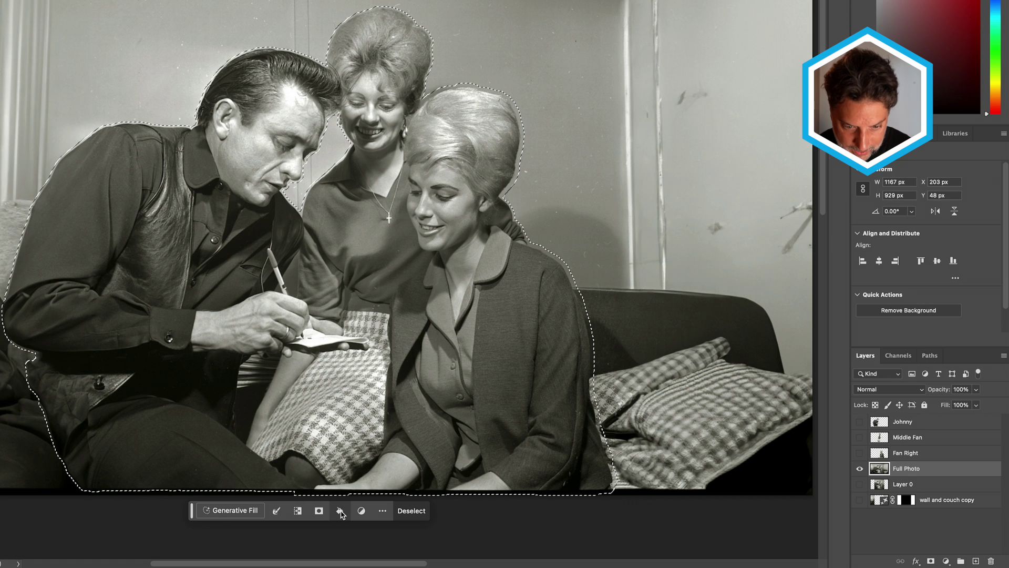
# Step: Fill the selected people on the Full Photo layer with Content-Aware at Normal mode and 100% opacity, and deselect
pyautogui.click(340, 511)
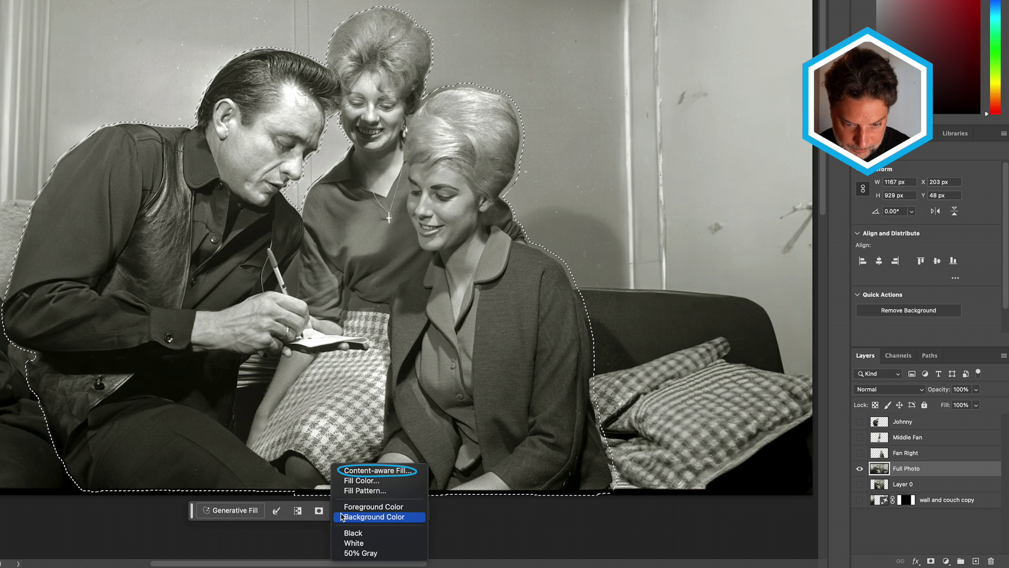
pyautogui.click(364, 470)
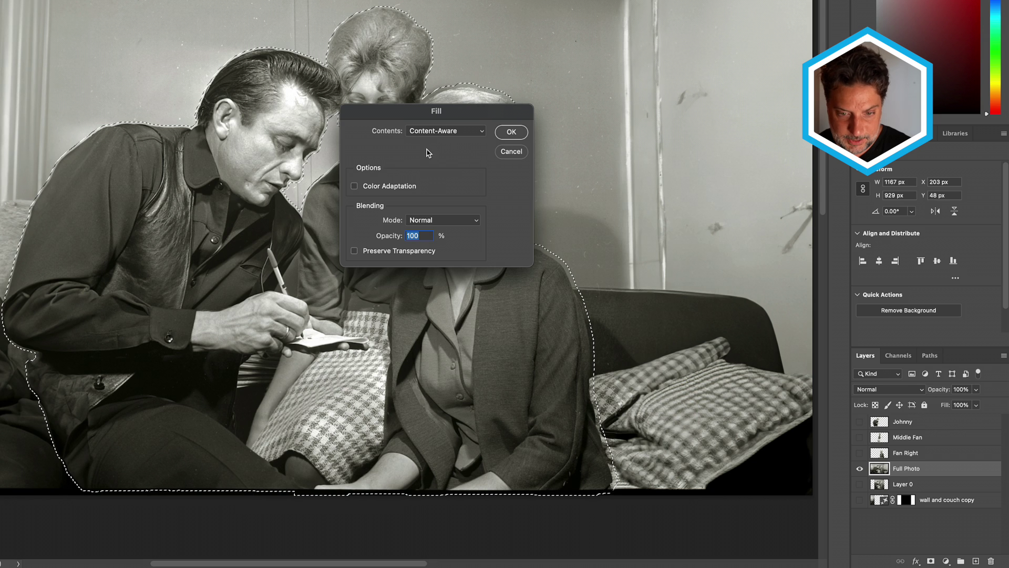
pyautogui.click(508, 133)
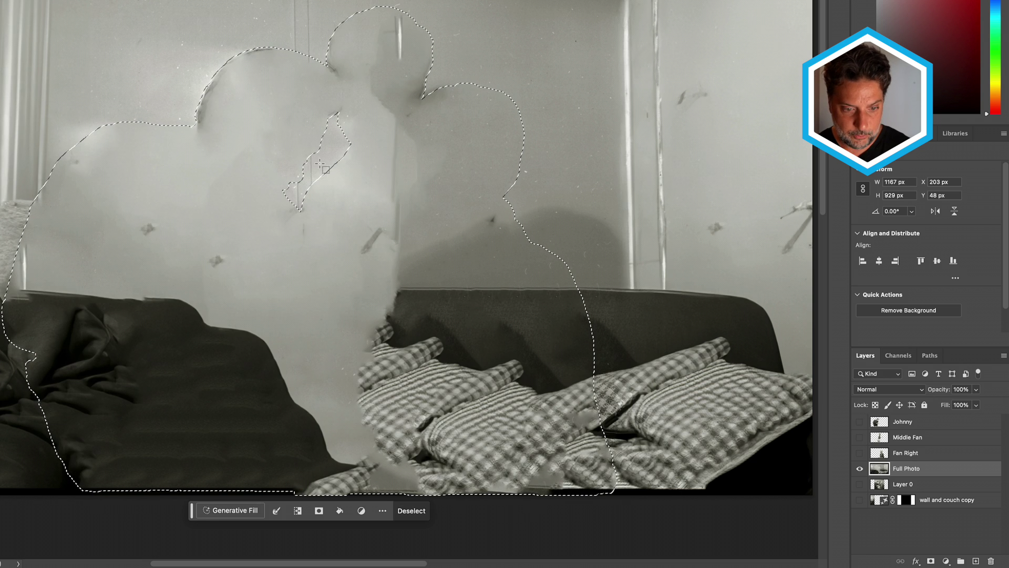
pyautogui.hotkey('ctrl', 'd')
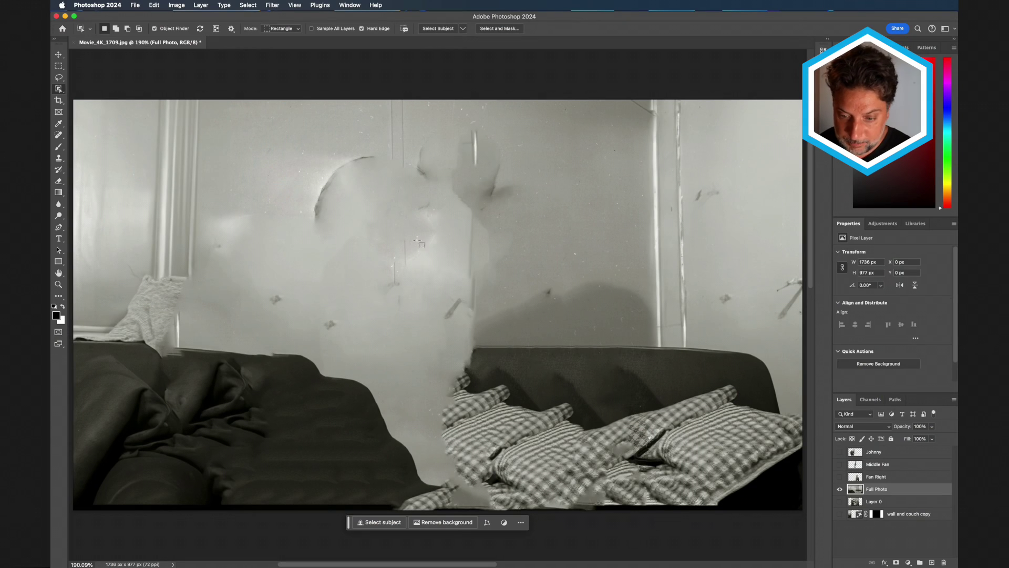
# Step: Select a rectangle around the smudged traces of the heads on the wall and run Generative Fill without a prompt
pyautogui.click(58, 66)
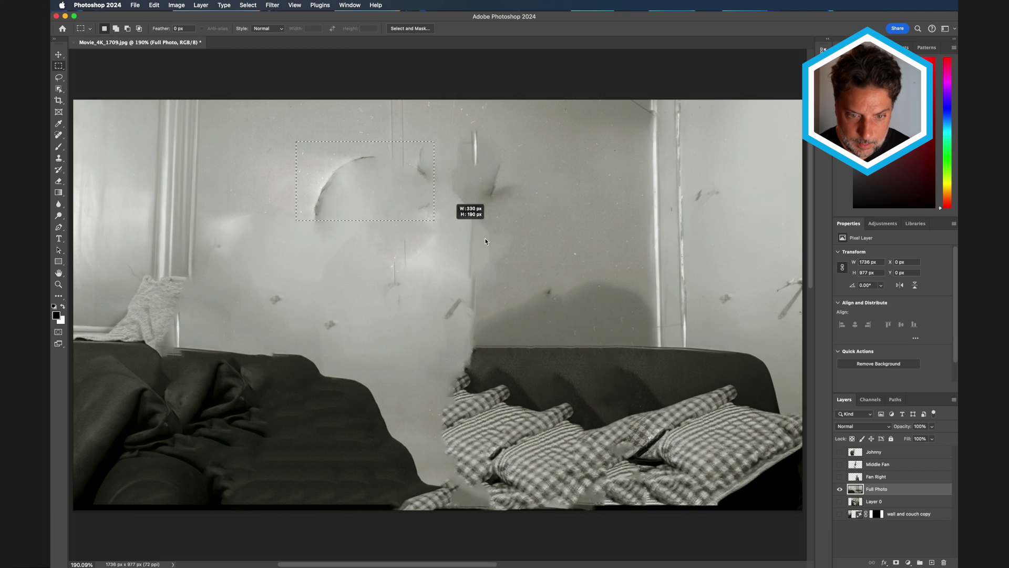
pyautogui.moveTo(504, 241); pyautogui.dragTo(537, 259)
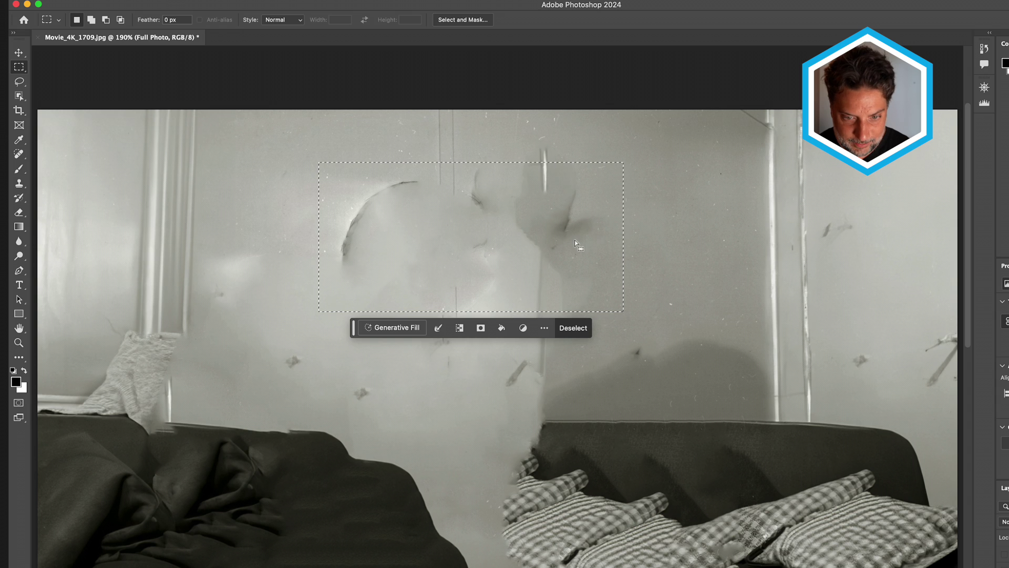
pyautogui.click(395, 328)
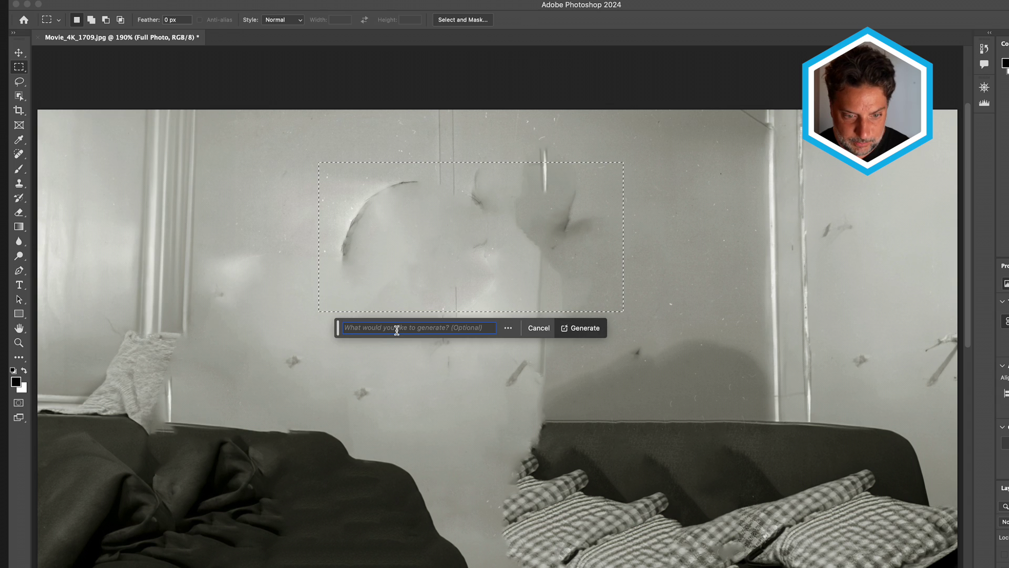
pyautogui.click(582, 327)
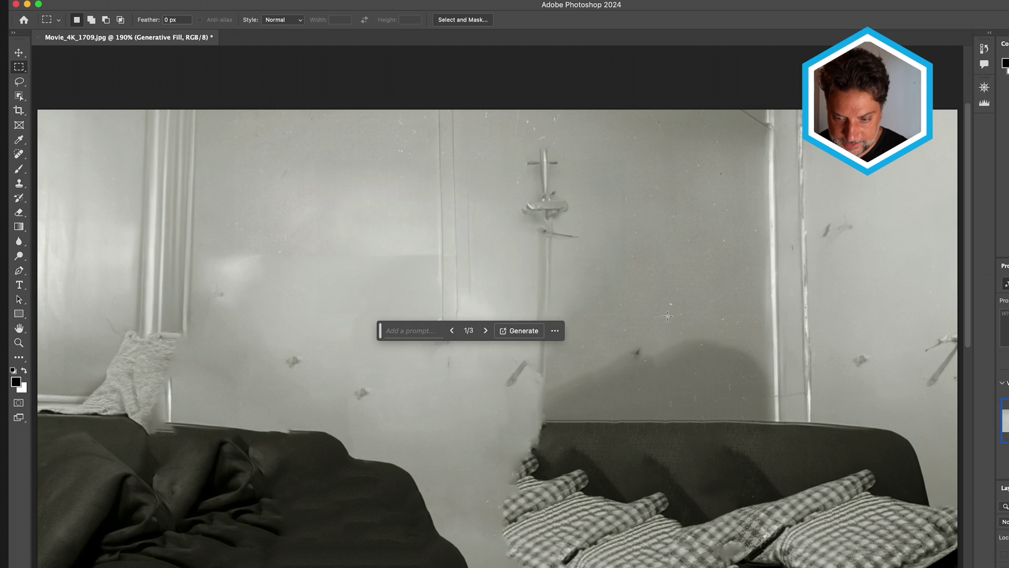
# Step: Compare the three generated wall variations and keep the second one
pyautogui.click(486, 330)
pyautogui.click(487, 330)
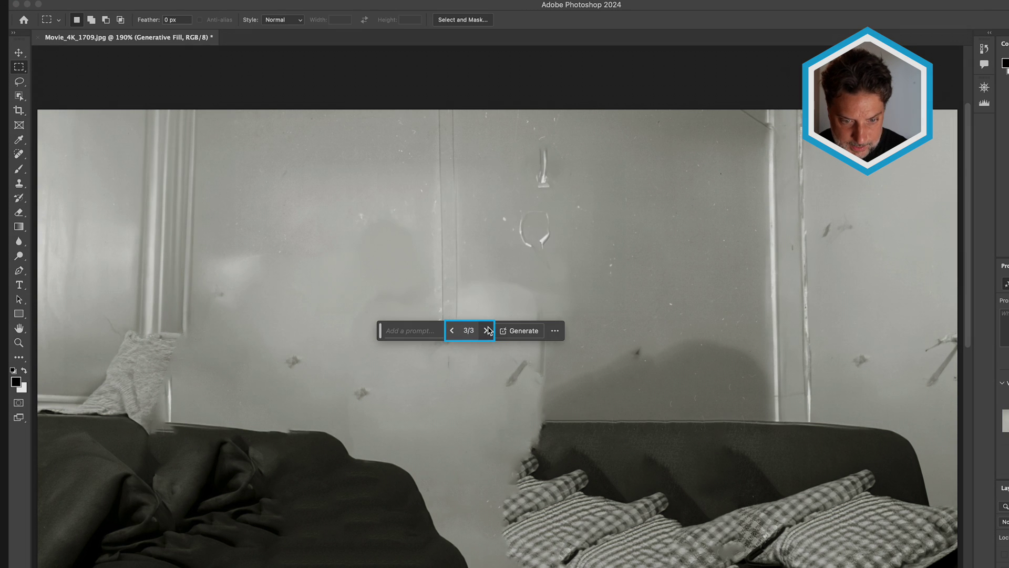
pyautogui.click(451, 330)
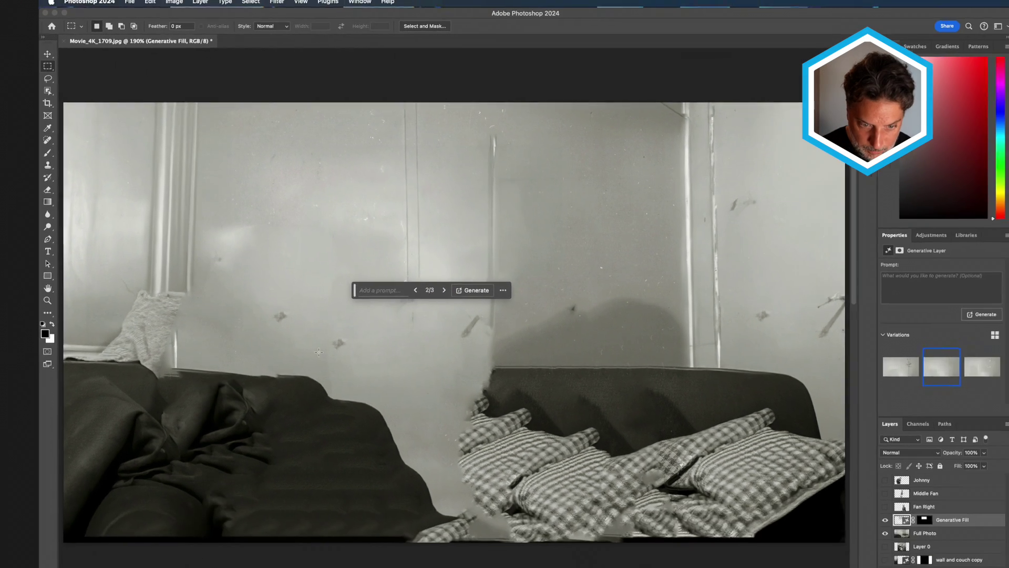
# Step: Select a rectangle over the gap between the dark couch and the checkered pillows and run Generative Fill without a prompt
pyautogui.moveTo(335, 396); pyautogui.dragTo(585, 567)
pyautogui.moveTo(515, 500); pyautogui.dragTo(514, 499)
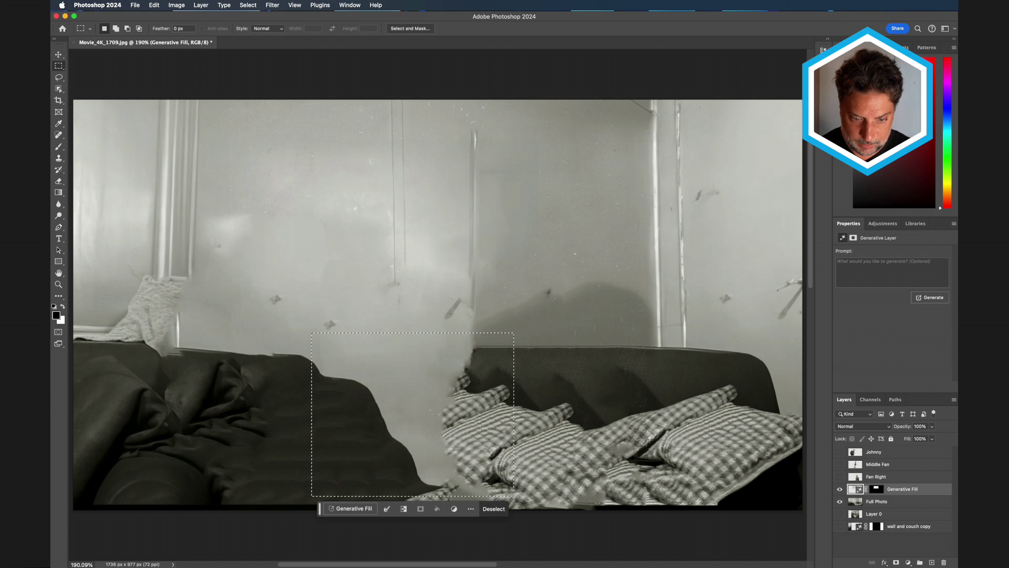
pyautogui.click(497, 507)
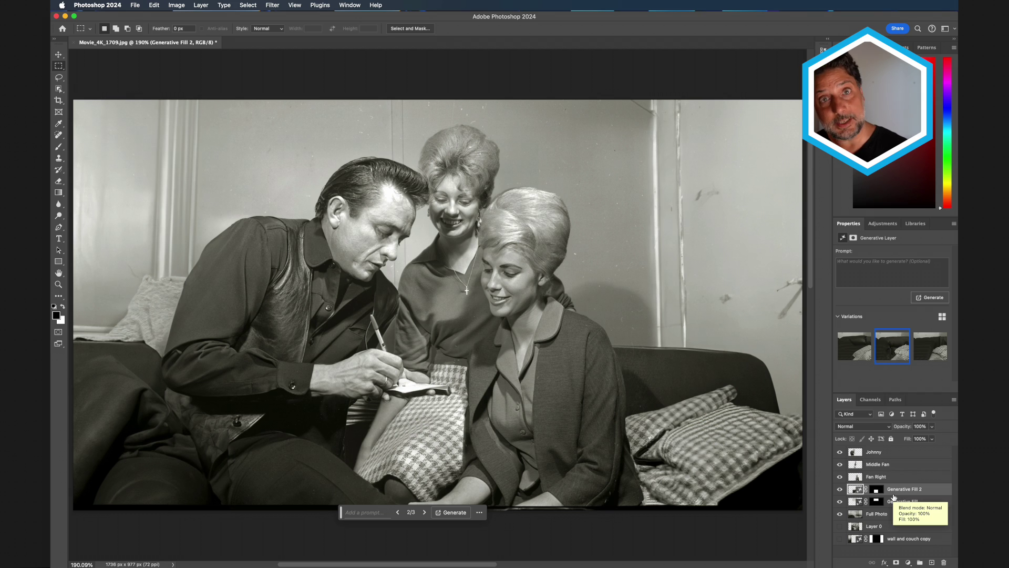
# Step: Open Neural Filters for the Johnny layer and enable the Colorize filter
pyautogui.click(873, 453)
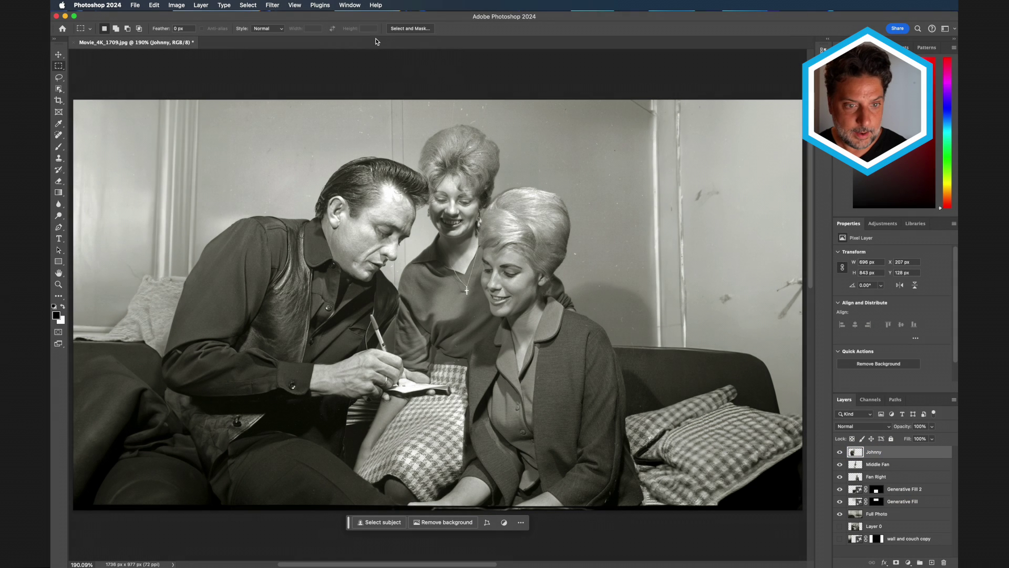
pyautogui.click(272, 5)
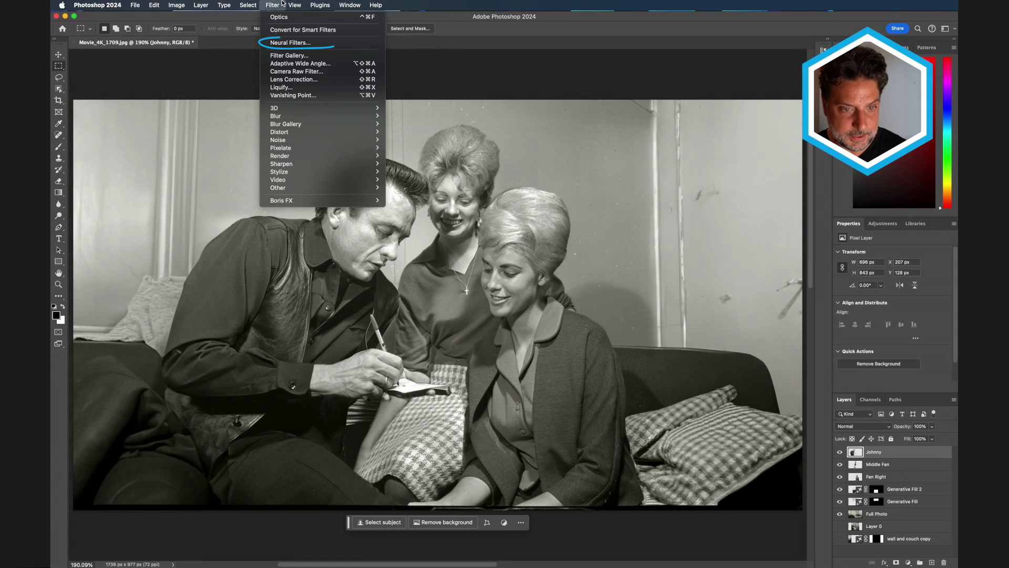
pyautogui.click(290, 42)
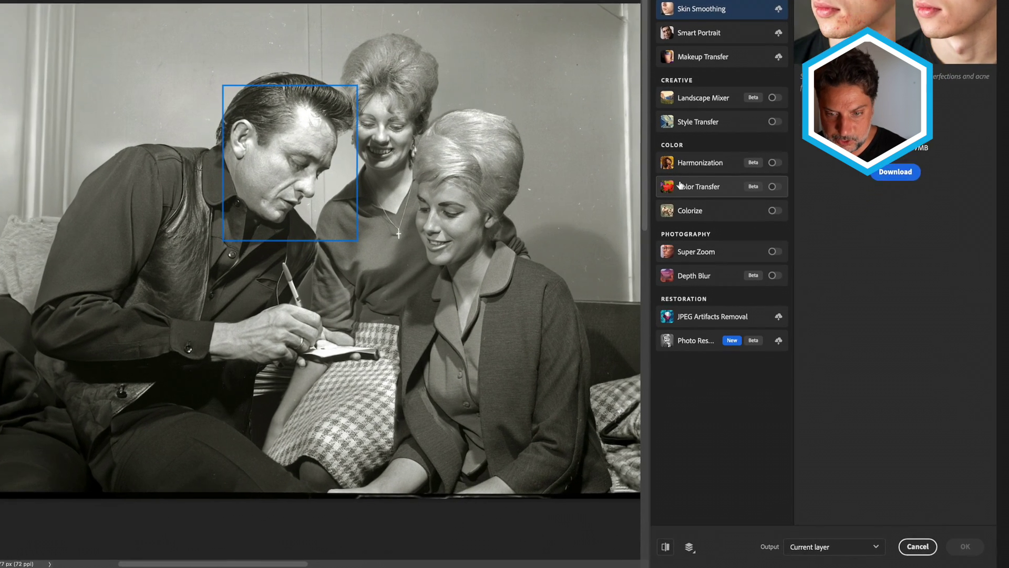
pyautogui.moveTo(697, 250)
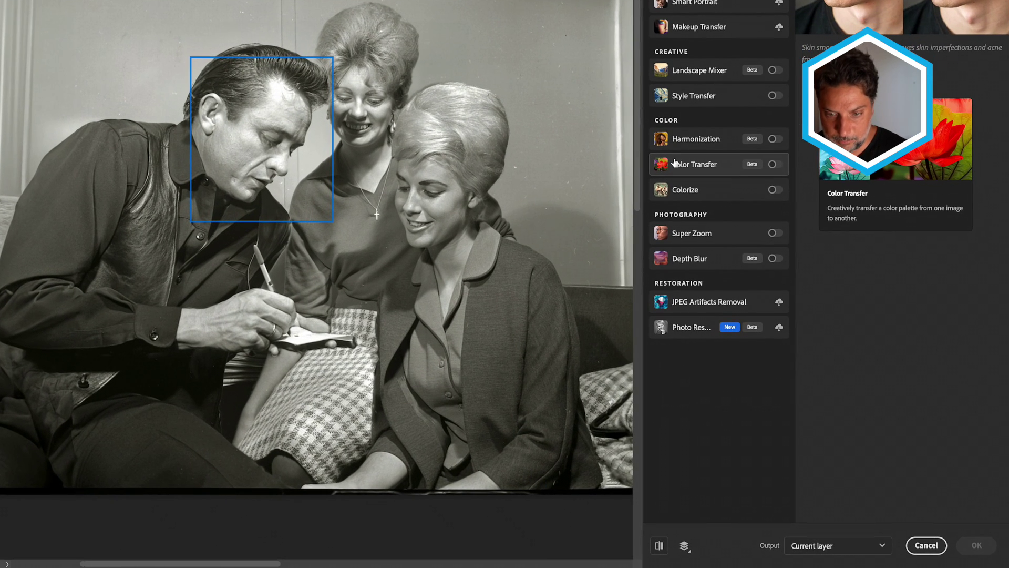
pyautogui.click(774, 190)
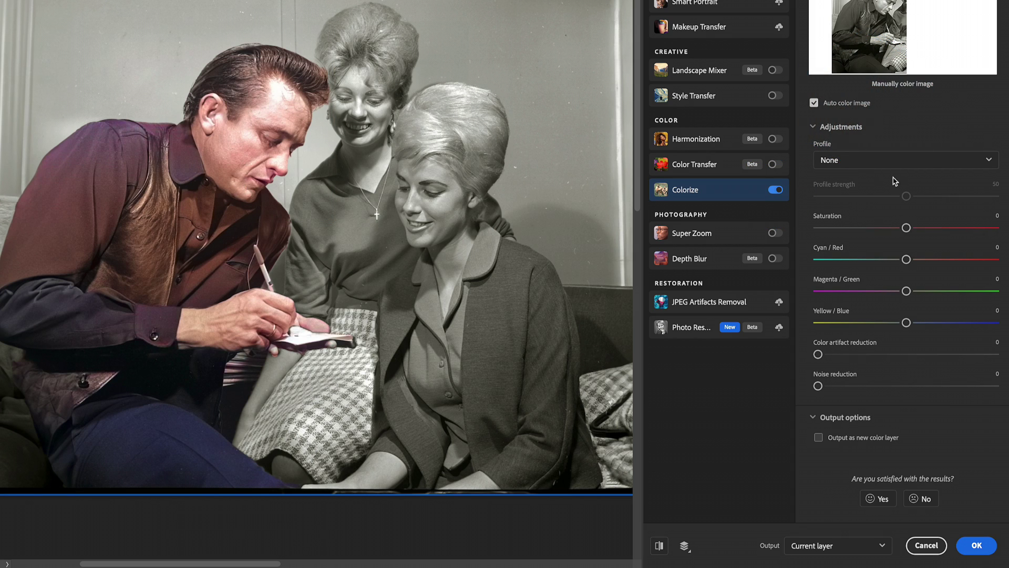
# Step: Set the Colorize saturation to -14, the profile to Retro bright, color artifact reduction to 8 and noise reduction to 7
pyautogui.moveTo(906, 228)
pyautogui.mouseDown()
pyautogui.moveTo(966, 228)
pyautogui.moveTo(881, 228)
pyautogui.mouseUp()
pyautogui.doubleClick(931, 228)
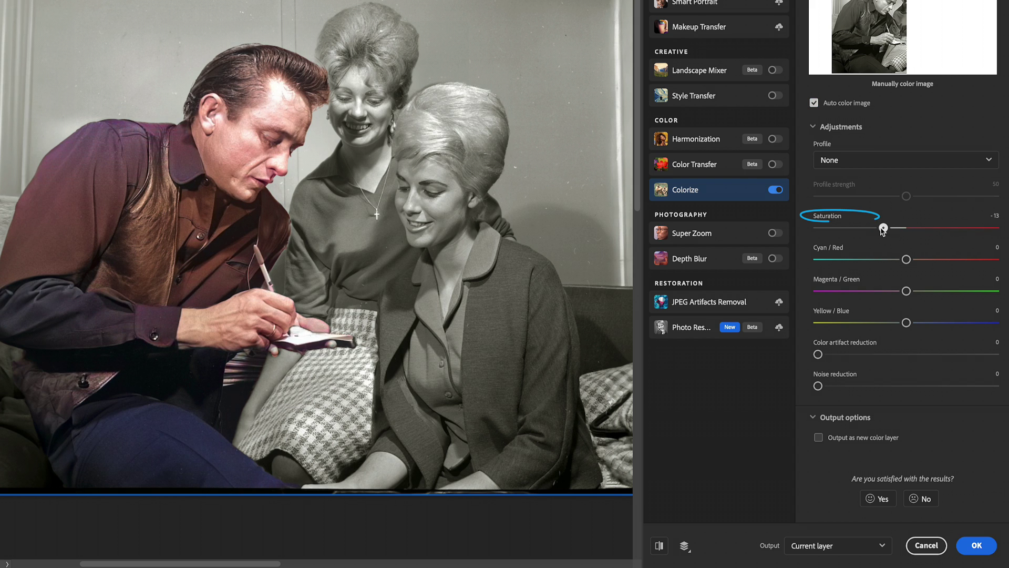
pyautogui.click(966, 167)
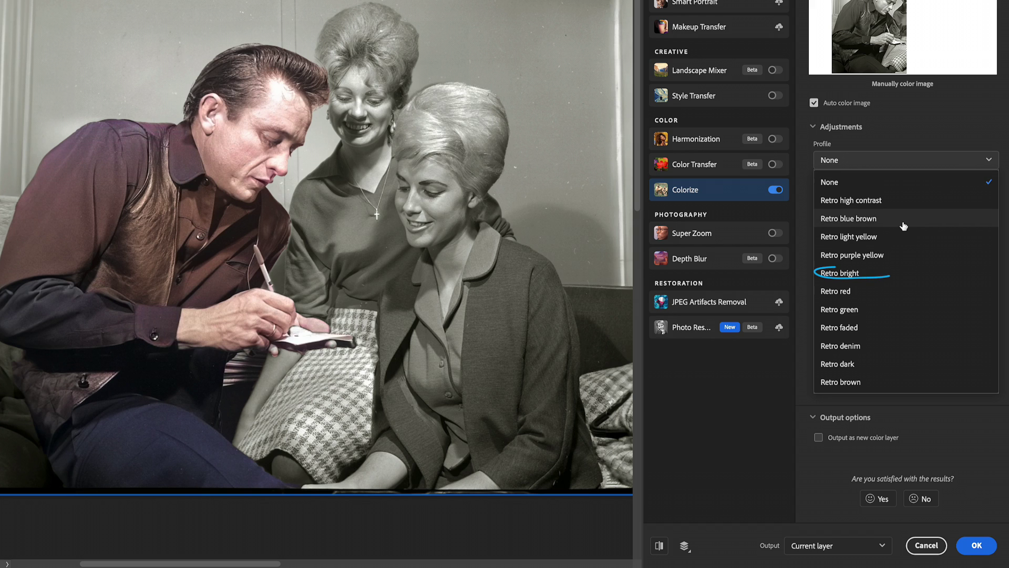
pyautogui.click(873, 274)
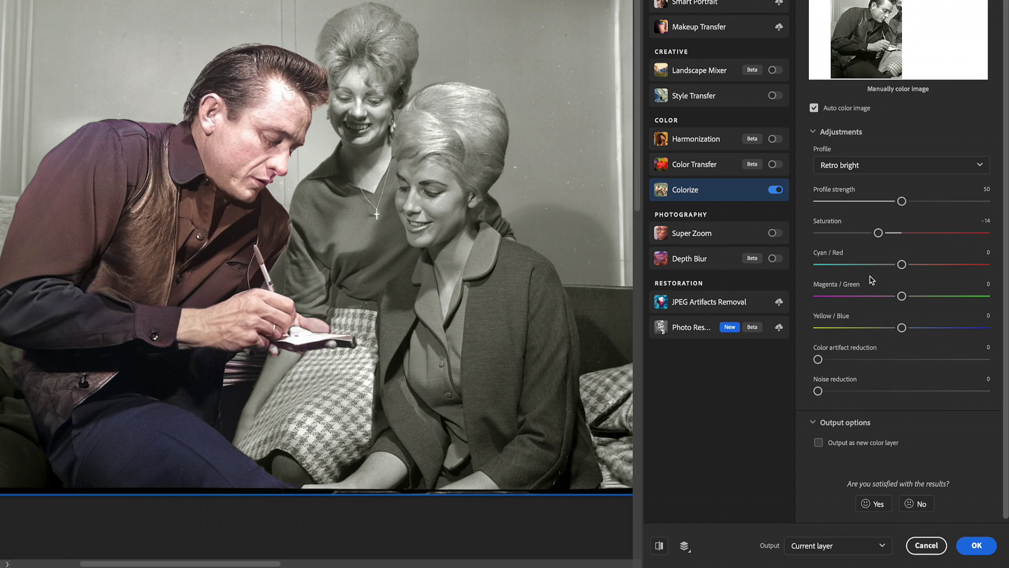
pyautogui.moveTo(816, 360); pyautogui.dragTo(826, 361)
pyautogui.moveTo(818, 393); pyautogui.dragTo(826, 393)
# Step: Set the Neural Filters output to New layer and apply the colorization
pyautogui.click(824, 546)
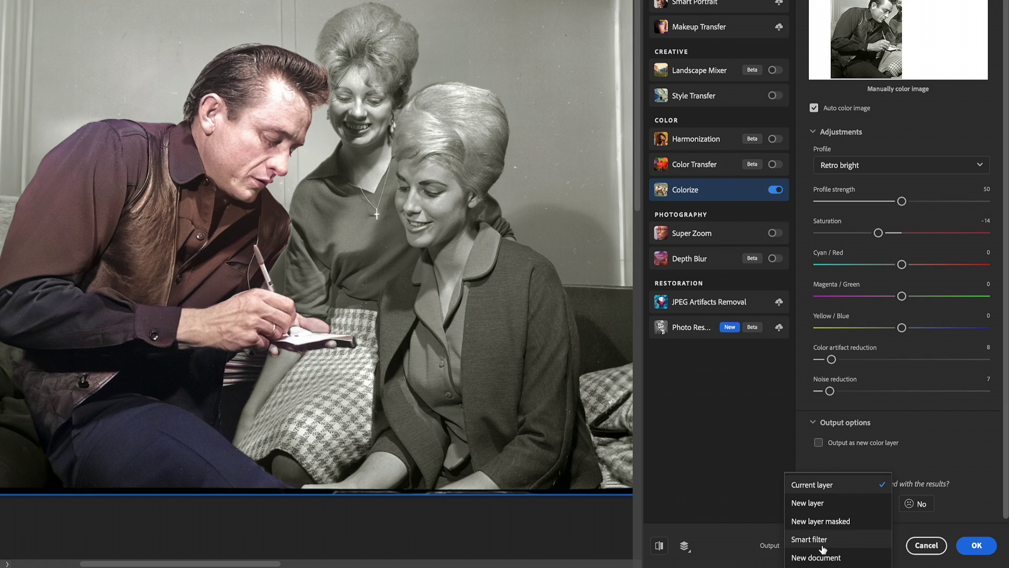
pyautogui.click(824, 503)
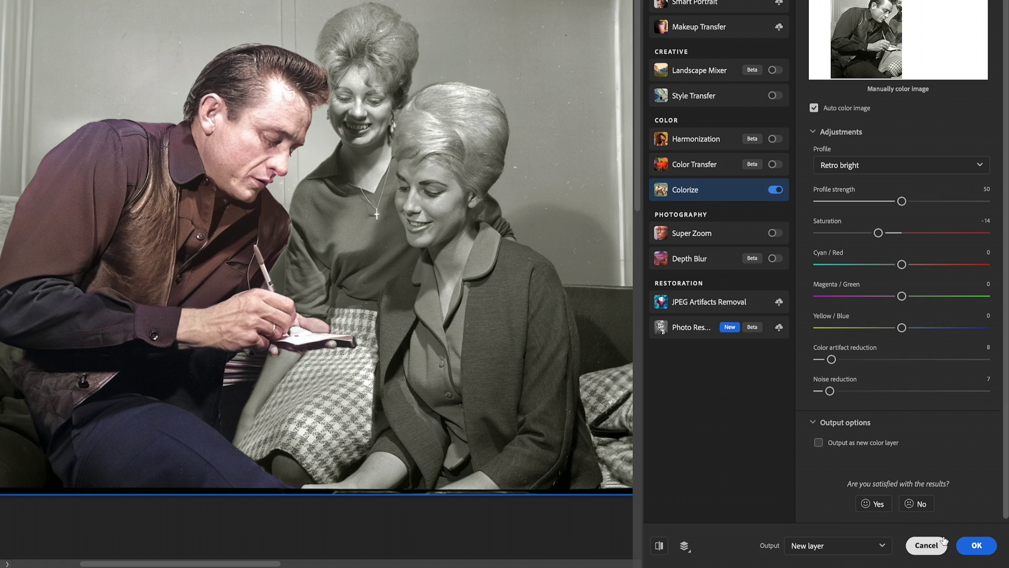
pyautogui.click(977, 545)
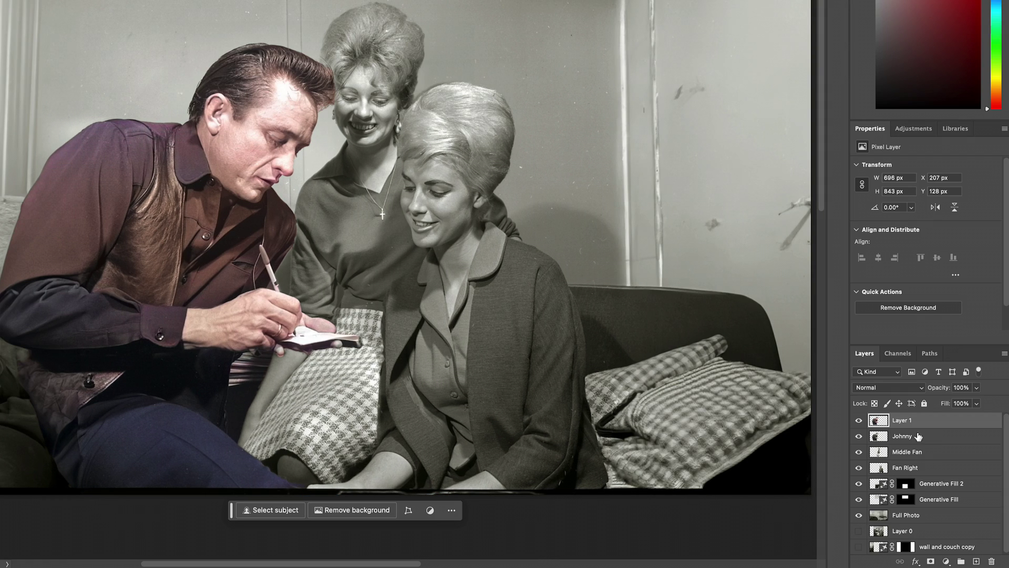
# Step: Toggle the colorized layer's visibility to compare it with the black-and-white cutout, and rename it Johnny Color
pyautogui.click(859, 420)
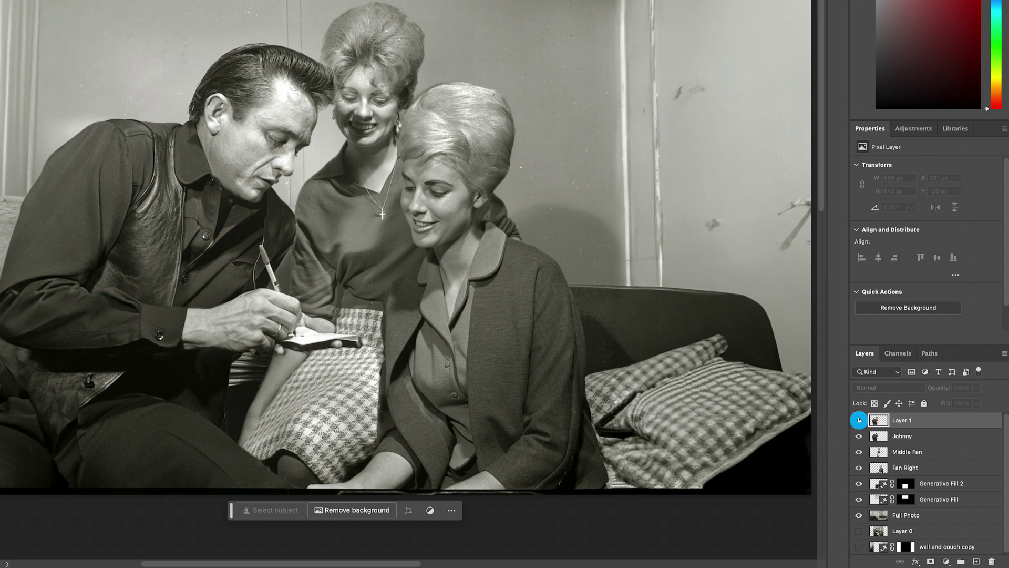
pyautogui.click(859, 420)
pyautogui.click(859, 421)
pyautogui.click(859, 421)
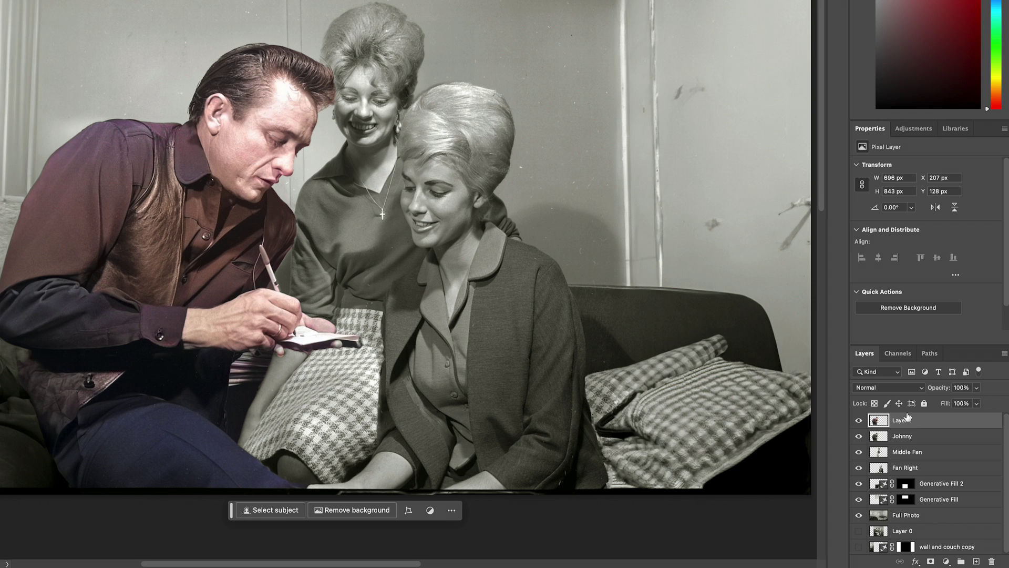
pyautogui.write('Johnny Color')
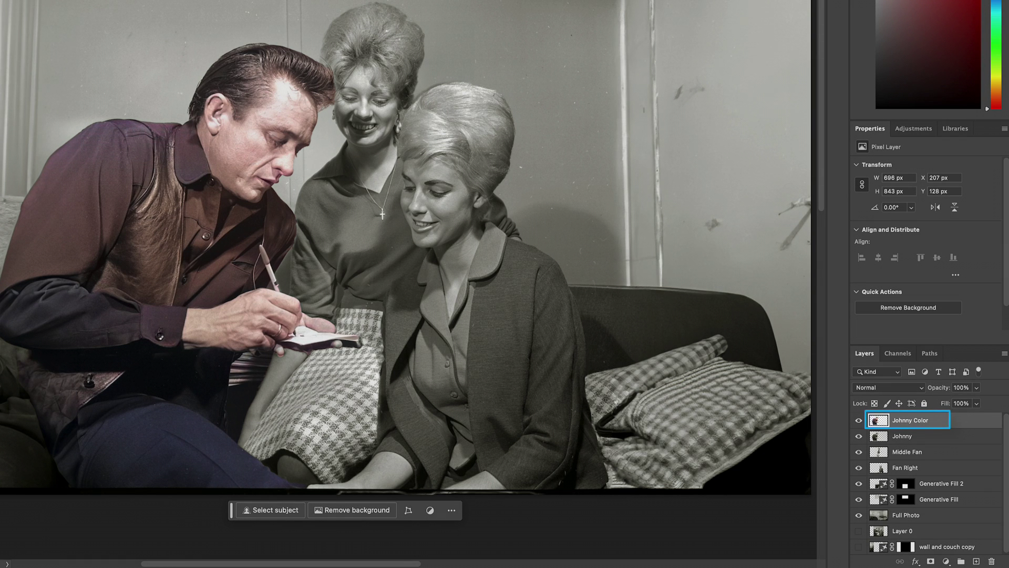
pyautogui.press('Return')
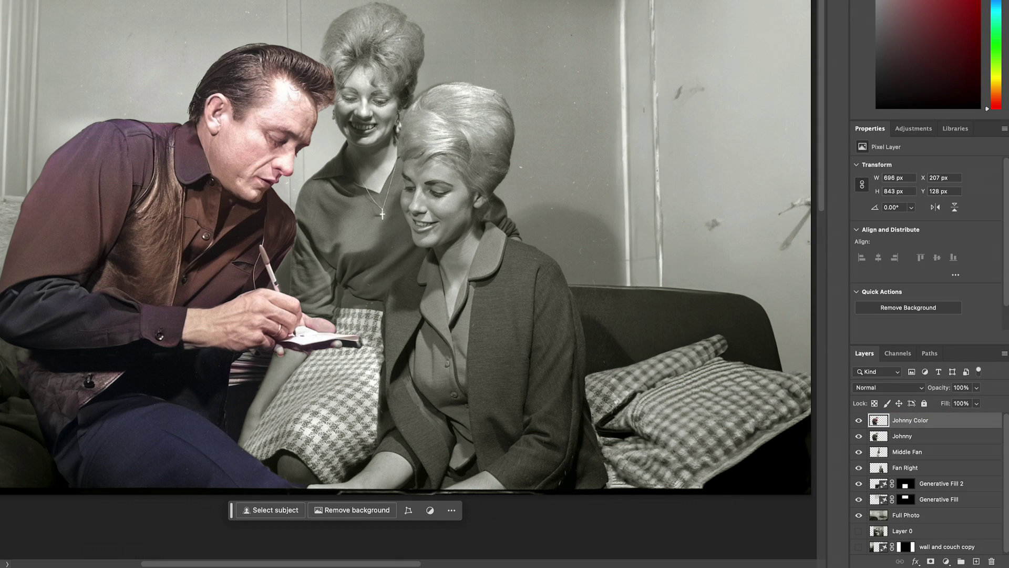
# Step: Rasterize the Generative Fill and Generative Fill 2 layers
pyautogui.click(937, 483)
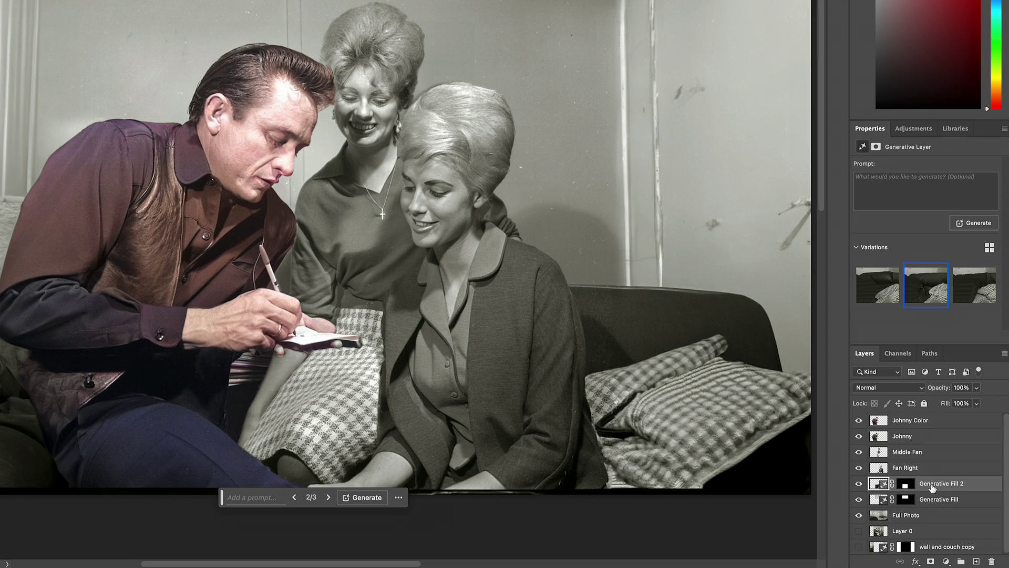
pyautogui.click(933, 499)
pyautogui.rightClick(933, 499)
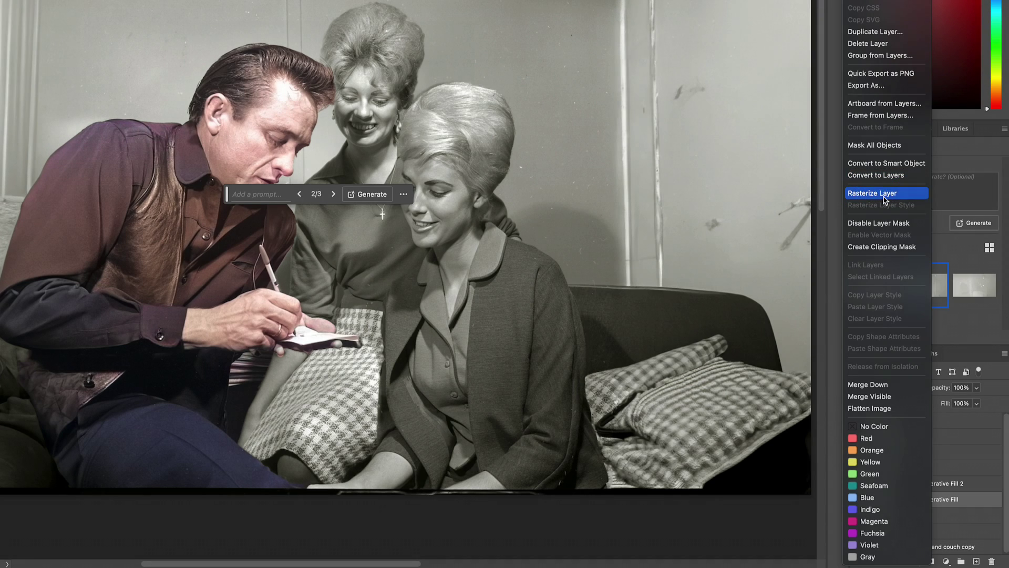
pyautogui.click(875, 194)
pyautogui.keyDown('shift'); pyautogui.click(928, 500); pyautogui.keyUp('shift')
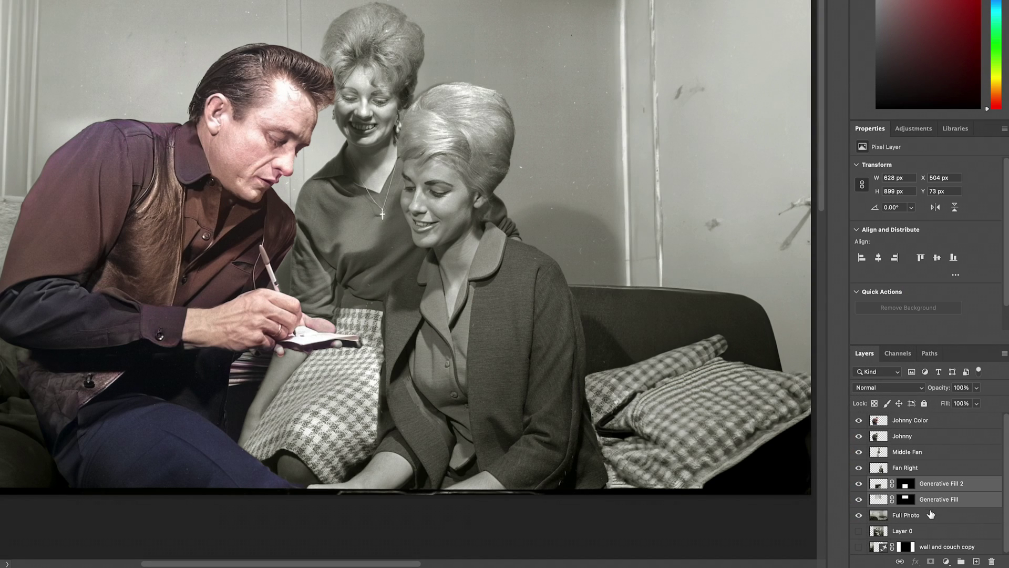
# Step: Merge both rasterized fill layers with the Full Photo layer and rename the merged layer Background
pyautogui.keyDown('shift'); pyautogui.click(930, 514); pyautogui.keyUp('shift')
pyautogui.rightClick(930, 514)
pyautogui.click(823, 388)
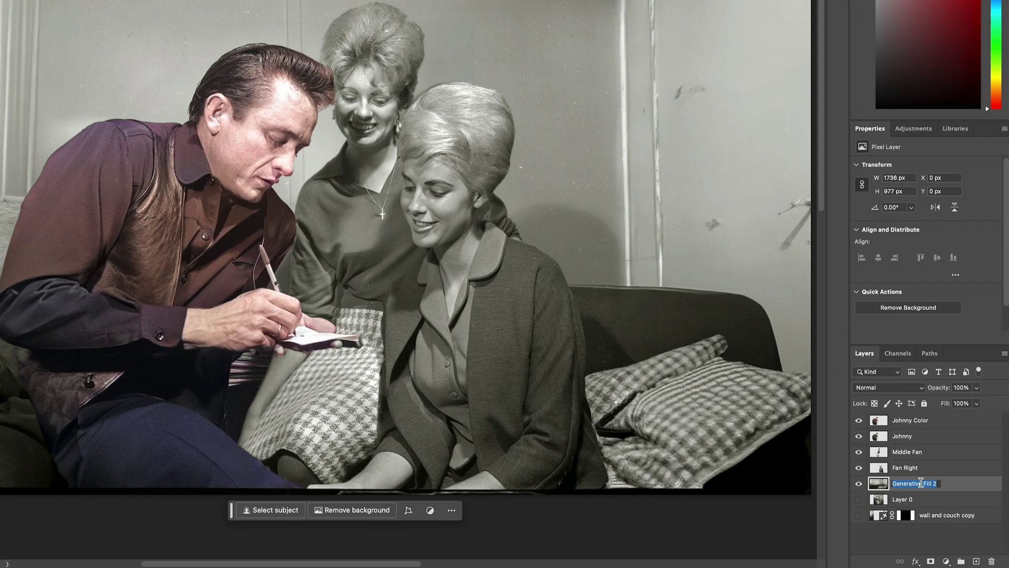
pyautogui.write('Background')
pyautogui.press('Return')
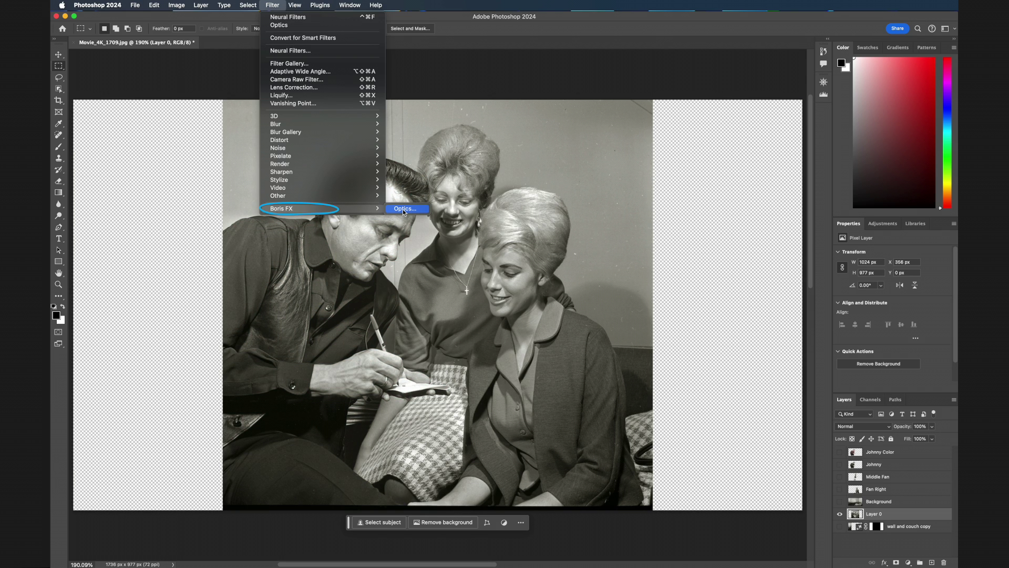
# Step: Open Boris FX Optics for Layer 0, add the Film Stocks filter and preview the Eastman Tri-X 7278 16mm preset
pyautogui.click(403, 209)
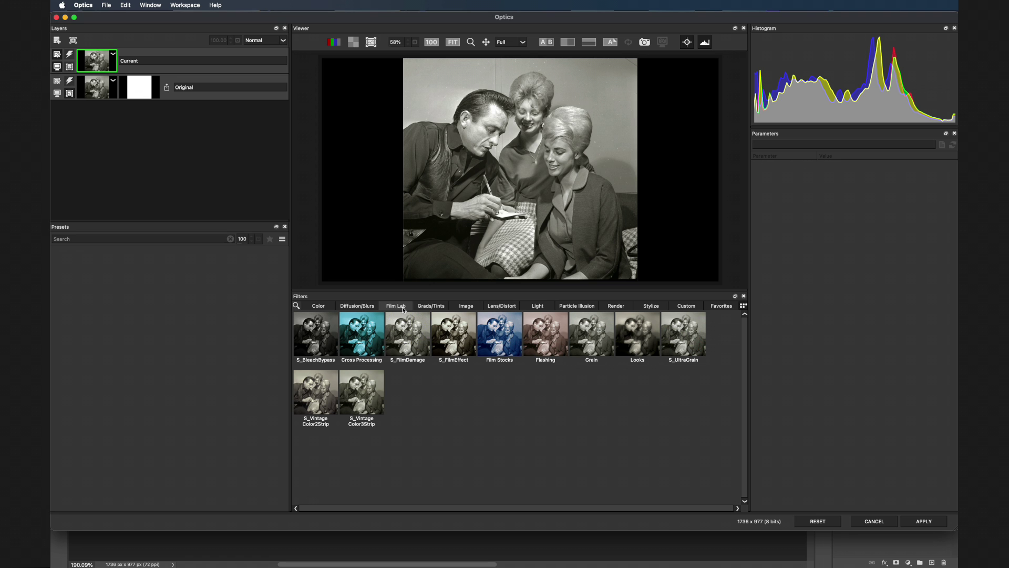
pyautogui.click(498, 339)
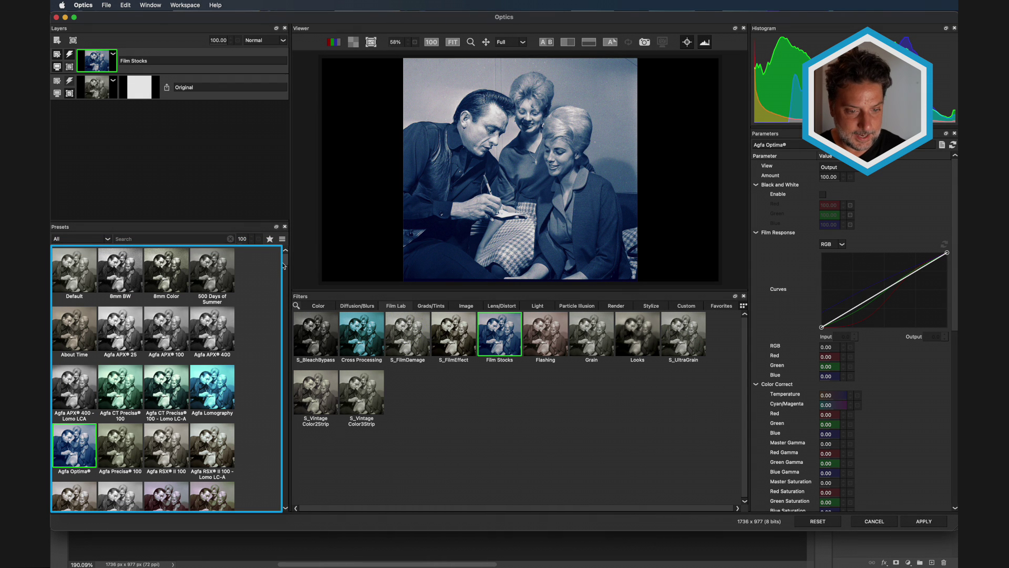
pyautogui.moveTo(284, 266); pyautogui.dragTo(284, 326)
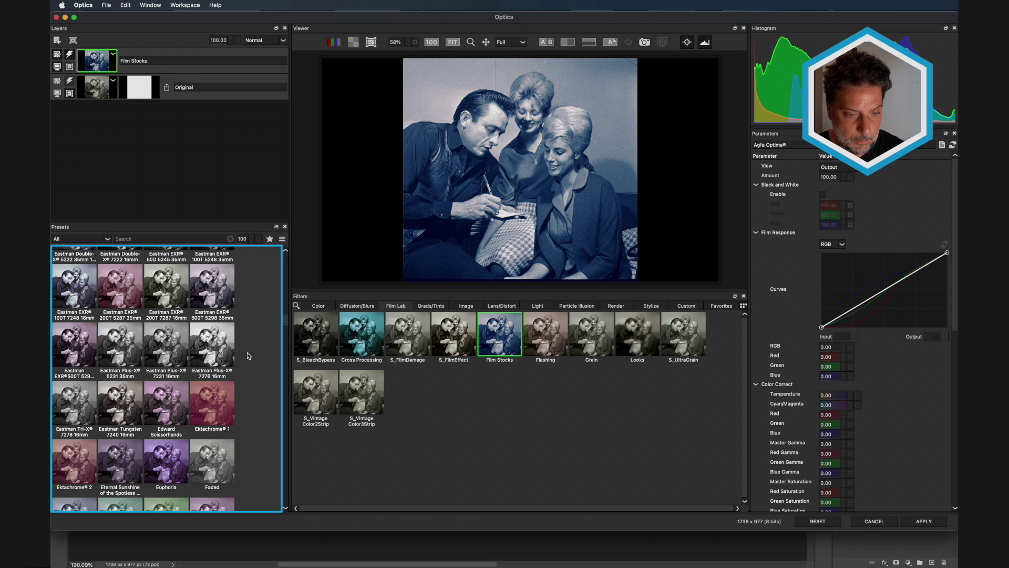
pyautogui.click(179, 406)
pyautogui.click(79, 405)
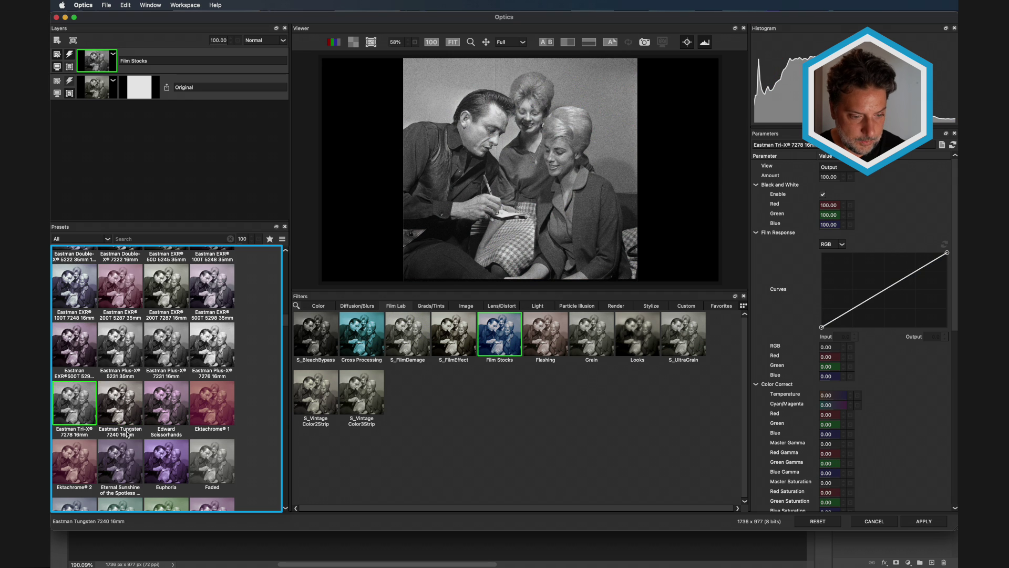
# Step: Preview the Fuji 8546, Eterna 8573 and F-64 8510 35mm presets, and choose Fuji F-250 8550 35mm
pyautogui.scroll(-5, 130, 436)
pyautogui.scroll(-2, 130, 436)
pyautogui.click(163, 319)
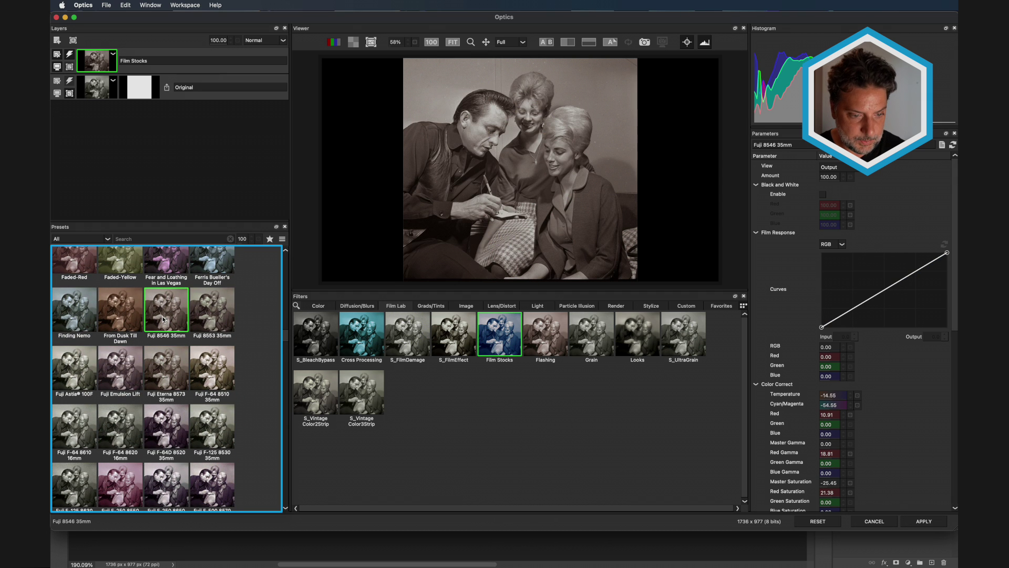
pyautogui.click(209, 369)
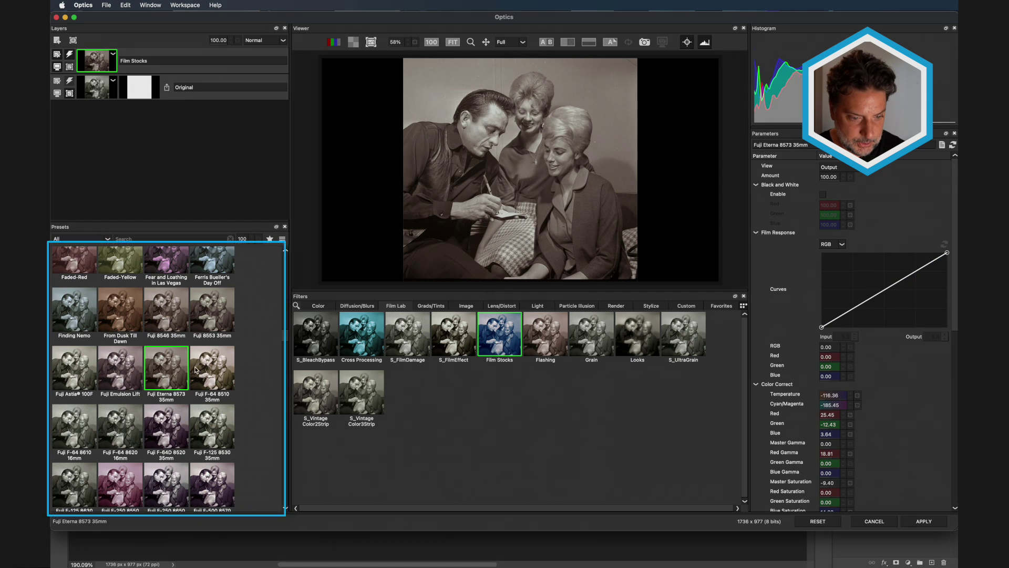
pyautogui.scroll(-2, 210, 371)
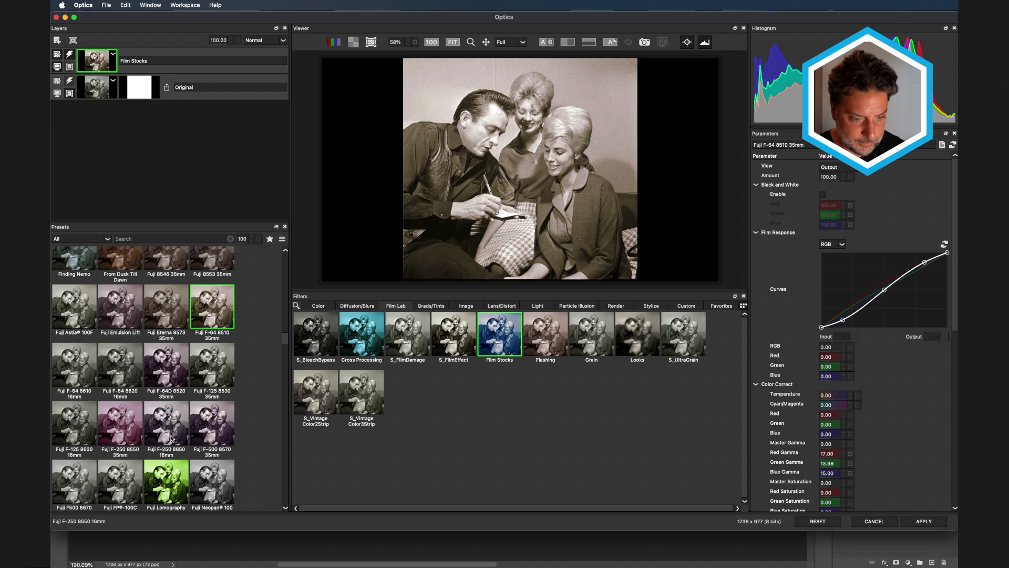
pyautogui.click(140, 428)
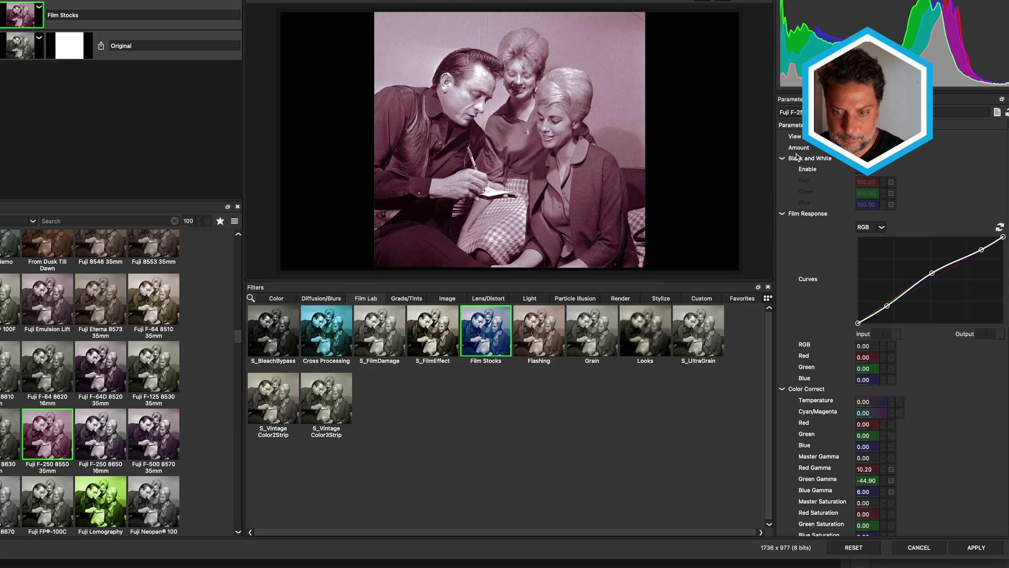
# Step: Set the film stock's Vignette opacity to 39 and its Grain size to 2
pyautogui.scroll(-15, 821, 225)
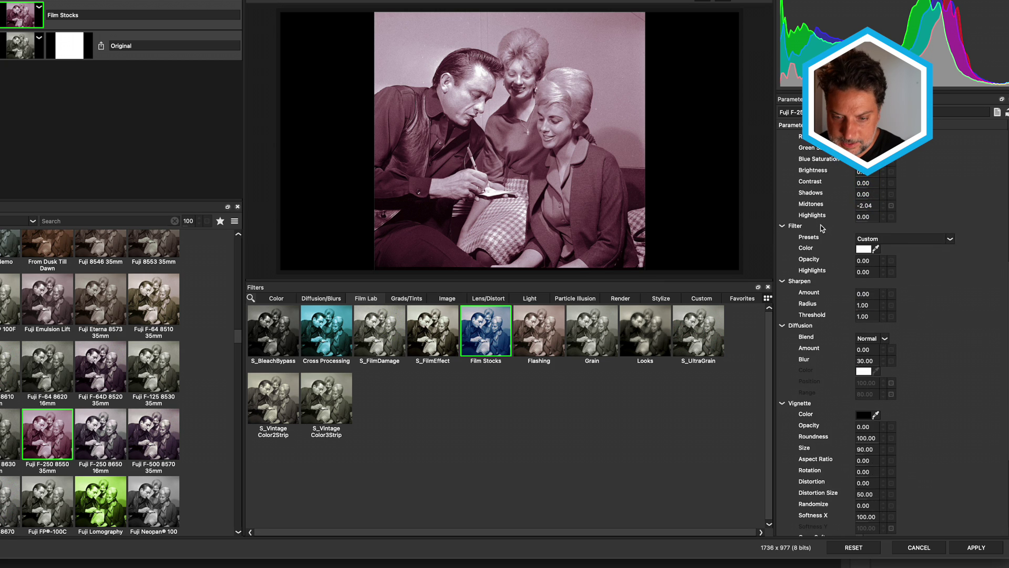
pyautogui.moveTo(862, 293); pyautogui.dragTo(887, 292)
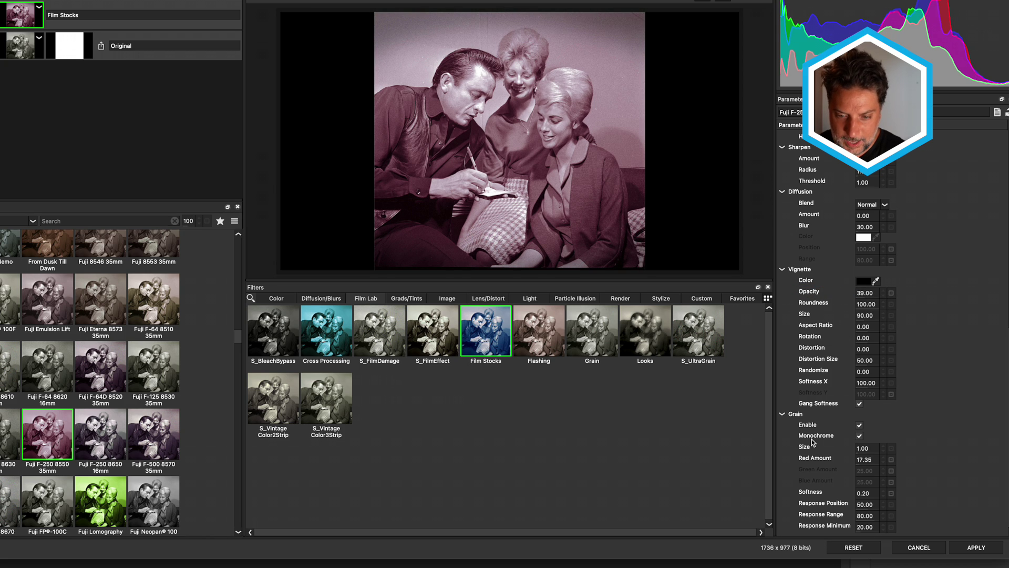
pyautogui.moveTo(856, 447); pyautogui.dragTo(928, 446)
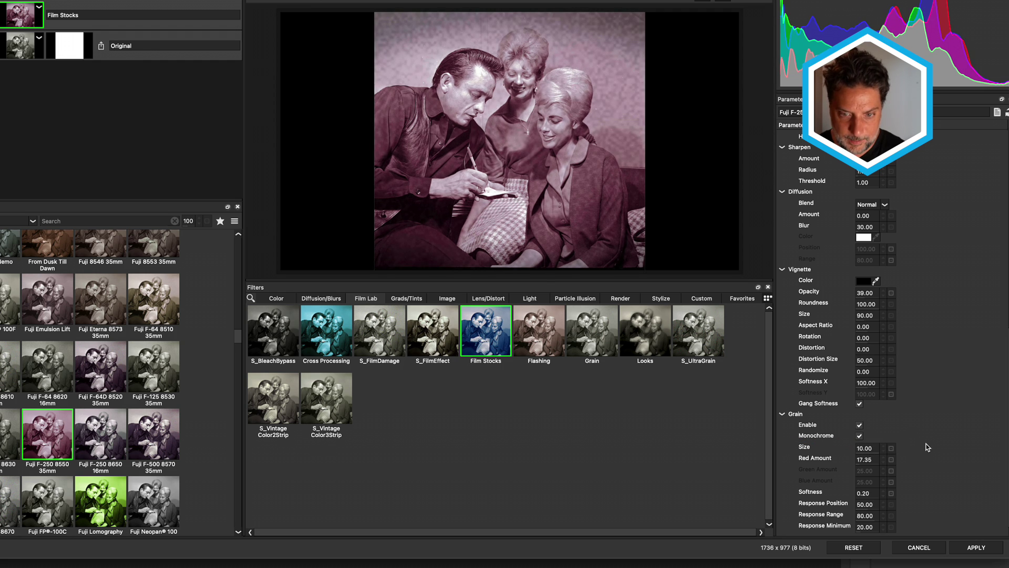
pyautogui.click(878, 448)
pyautogui.click(867, 463)
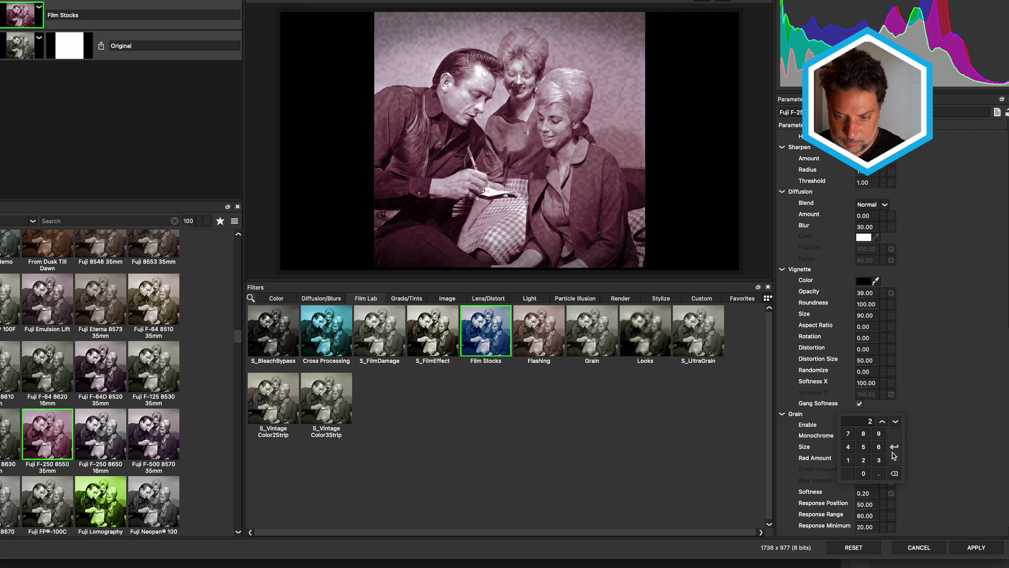
pyautogui.click(893, 448)
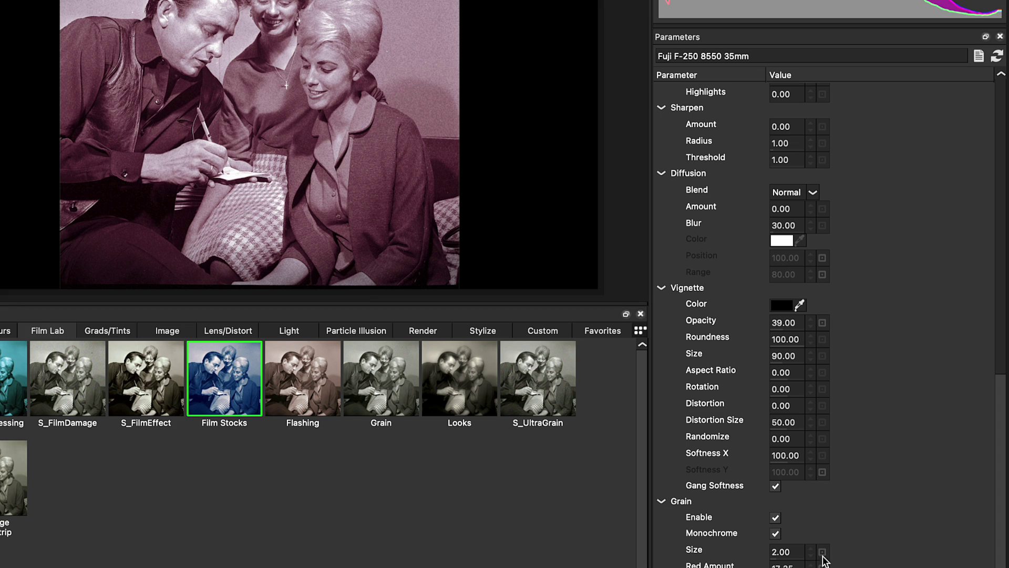
# Step: Save the settings as a custom preset named Fuji F-250 8550 35mm with Vignette, and open the custom preset's folder location
pyautogui.click(978, 56)
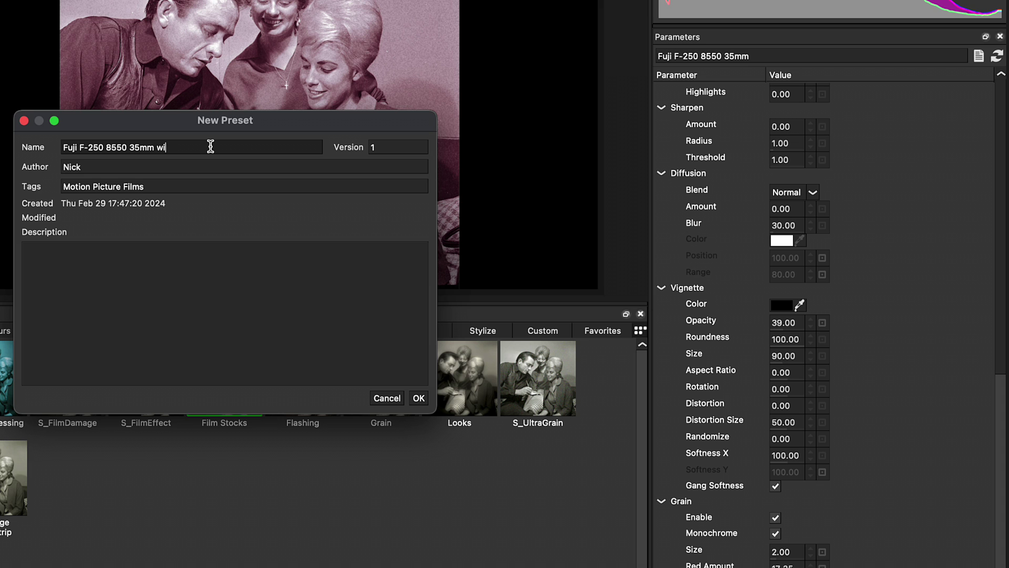
pyautogui.click(419, 397)
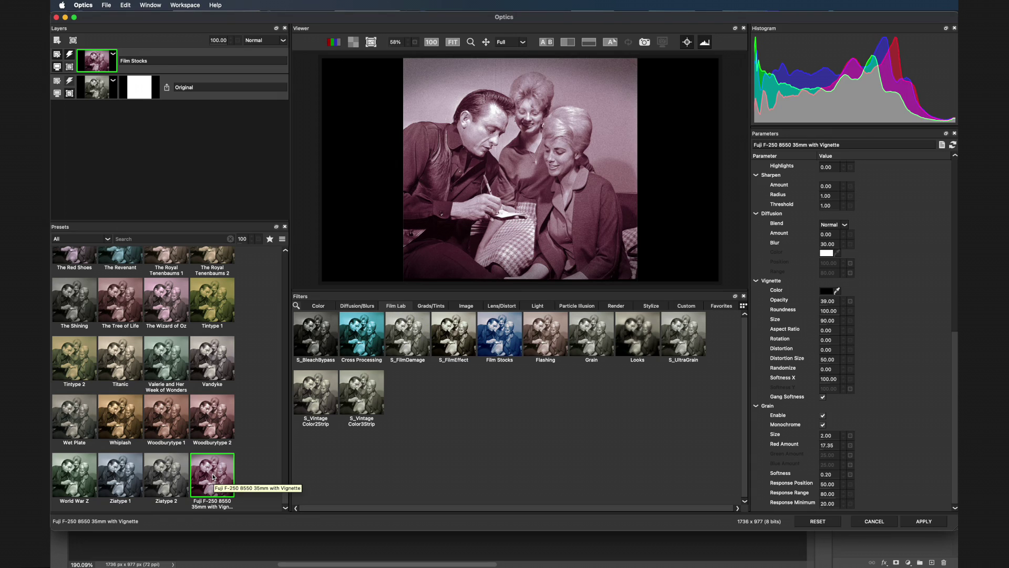
pyautogui.rightClick(213, 476)
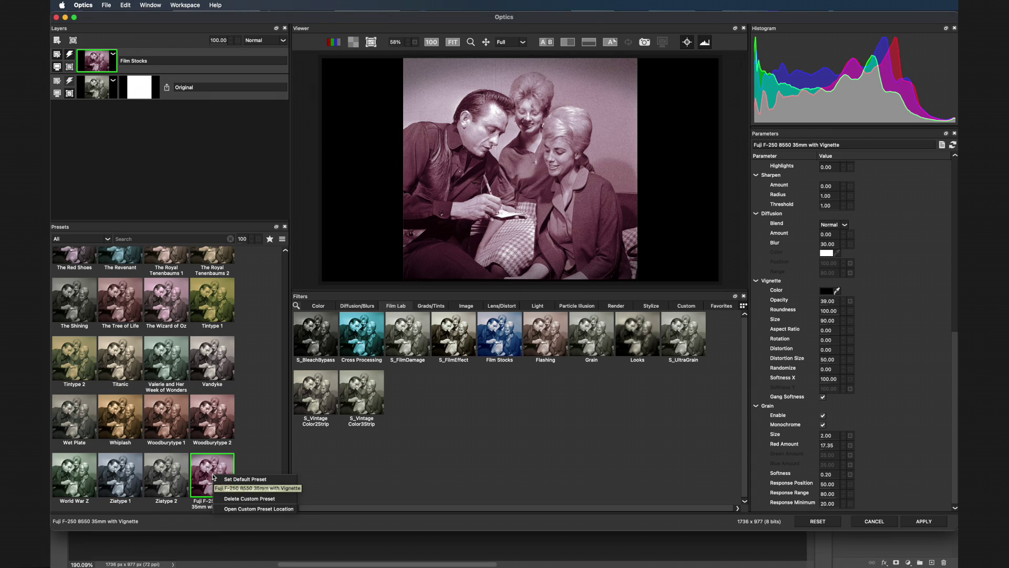
pyautogui.click(236, 509)
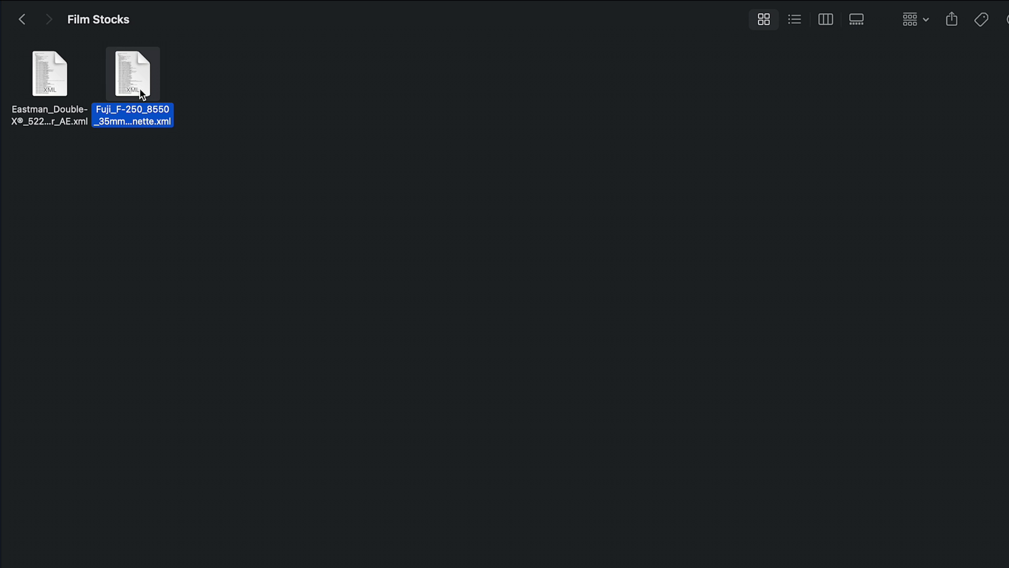
pyautogui.rightClick(107, 23)
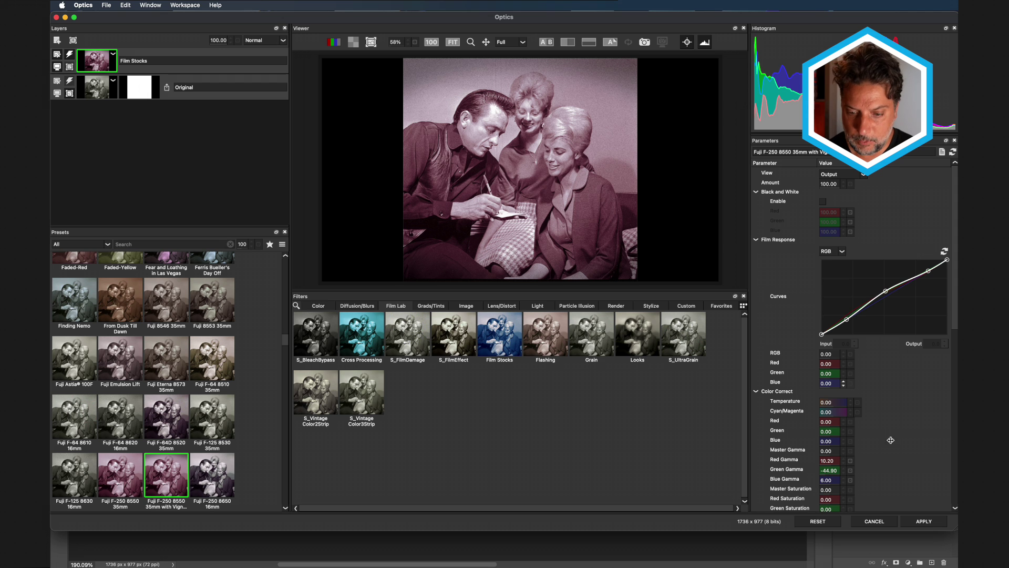
# Step: Close Optics without applying the filter and show all layers from Background up to Johnny Color
pyautogui.click(883, 522)
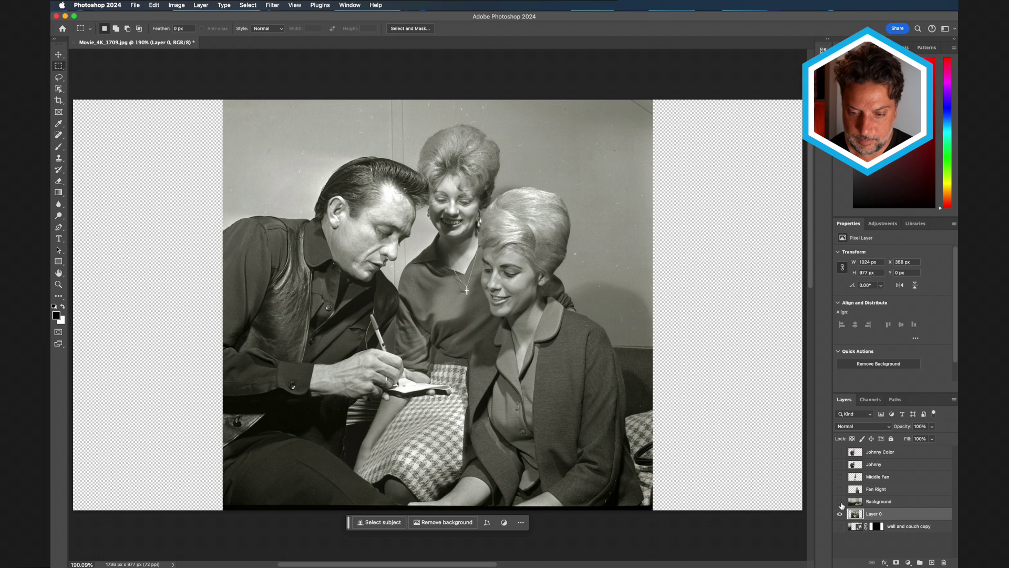
pyautogui.moveTo(839, 501); pyautogui.dragTo(840, 454)
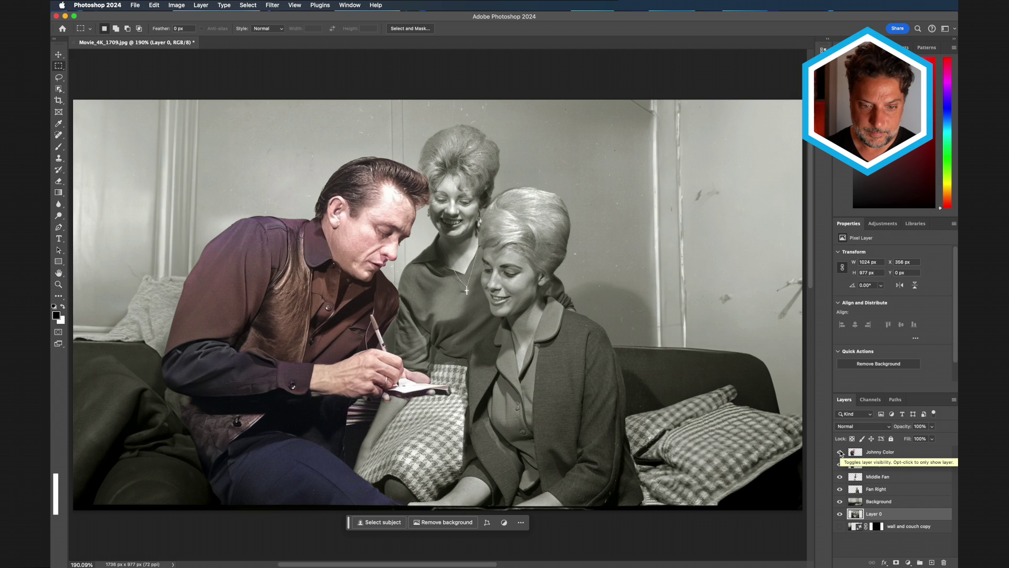
# Step: Save the layered document in Photoshop format as Johnny Cash Cutout_1709.psd
pyautogui.press('super+s')
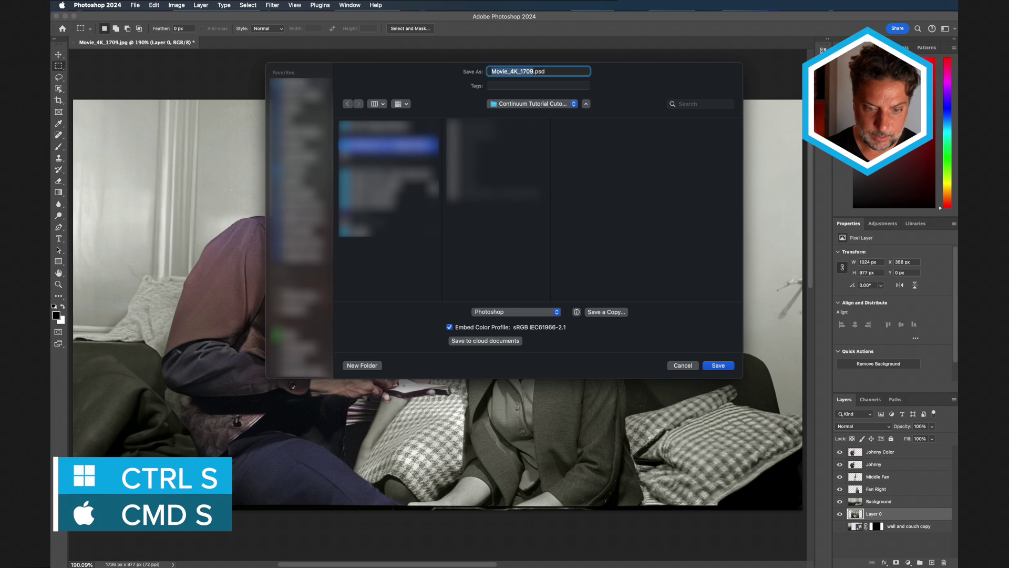
pyautogui.click(518, 71)
pyautogui.moveTo(519, 71); pyautogui.dragTo(491, 71)
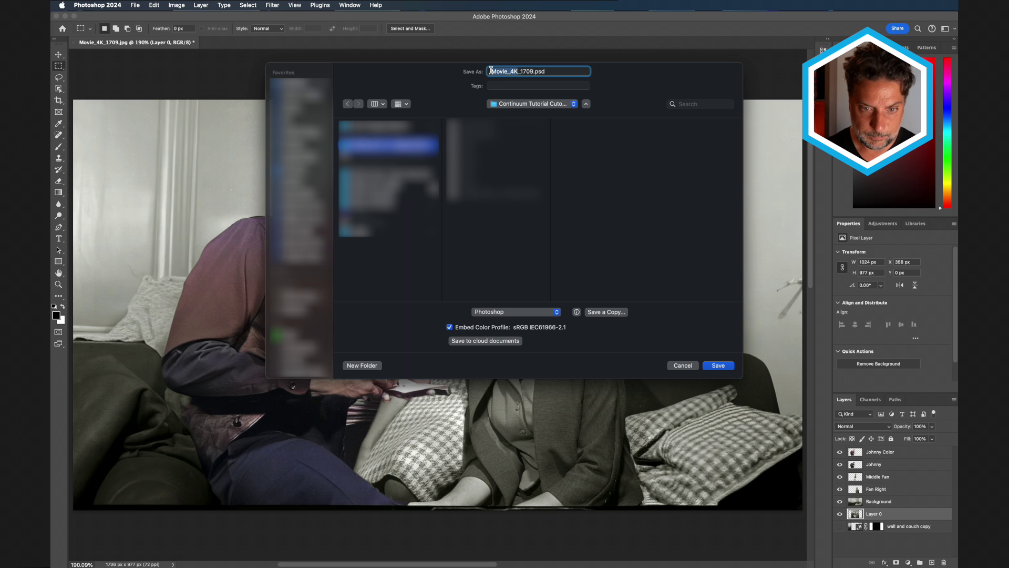
pyautogui.write('Joh')
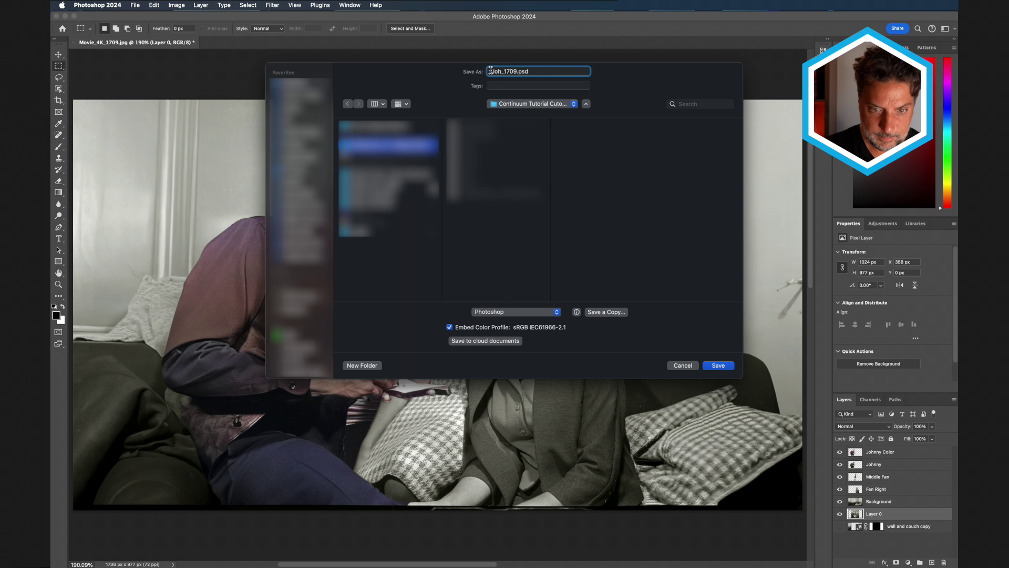
pyautogui.write('nny Cash')
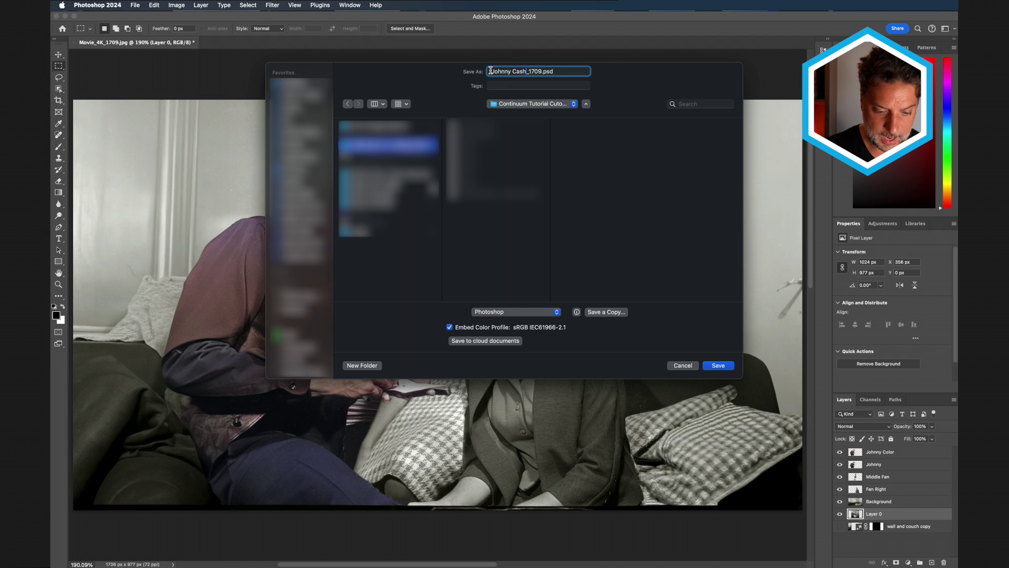
pyautogui.write(' Cutout')
pyautogui.click(718, 365)
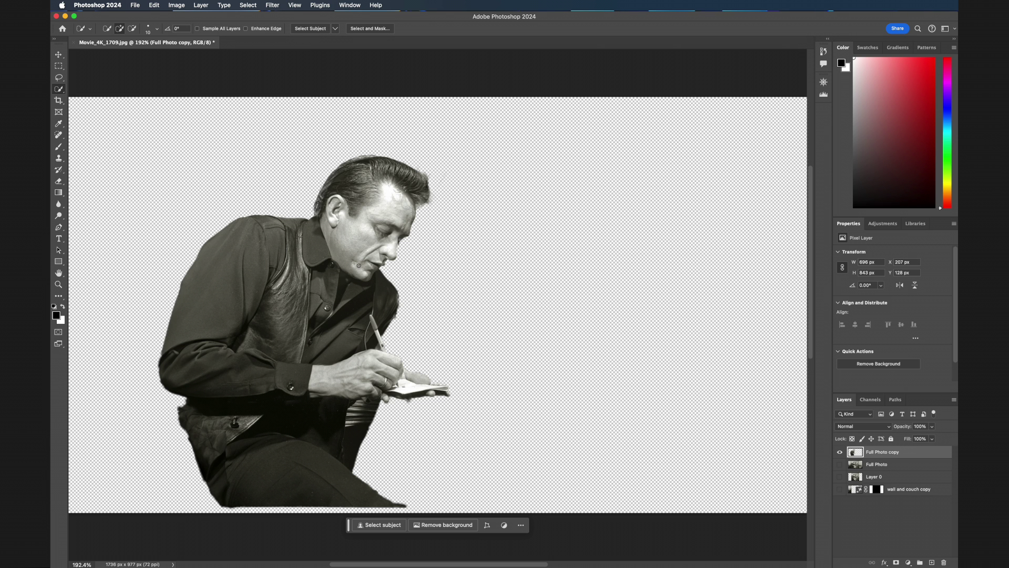
pyautogui.click(840, 464)
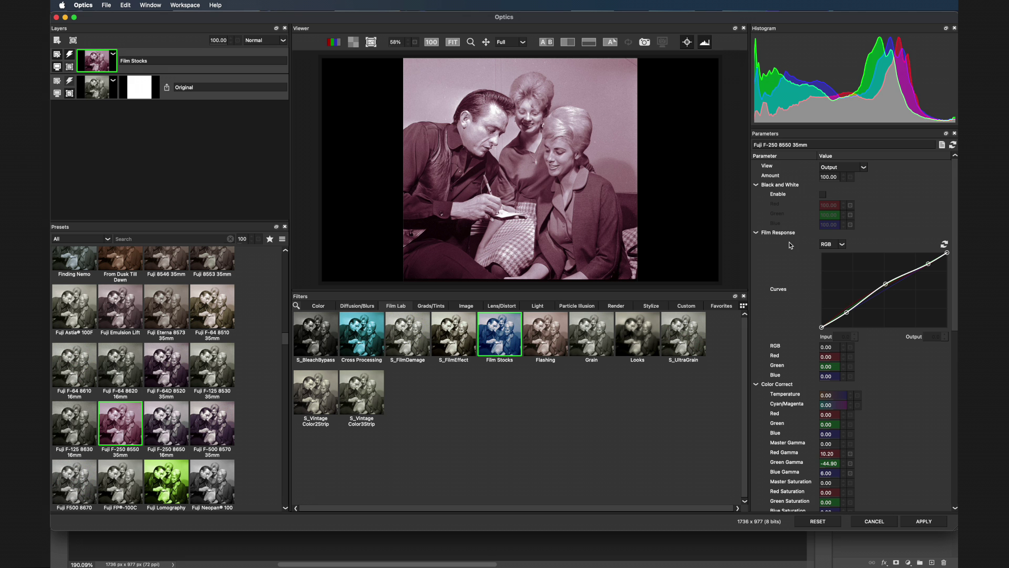
pyautogui.scroll(-5, 791, 245)
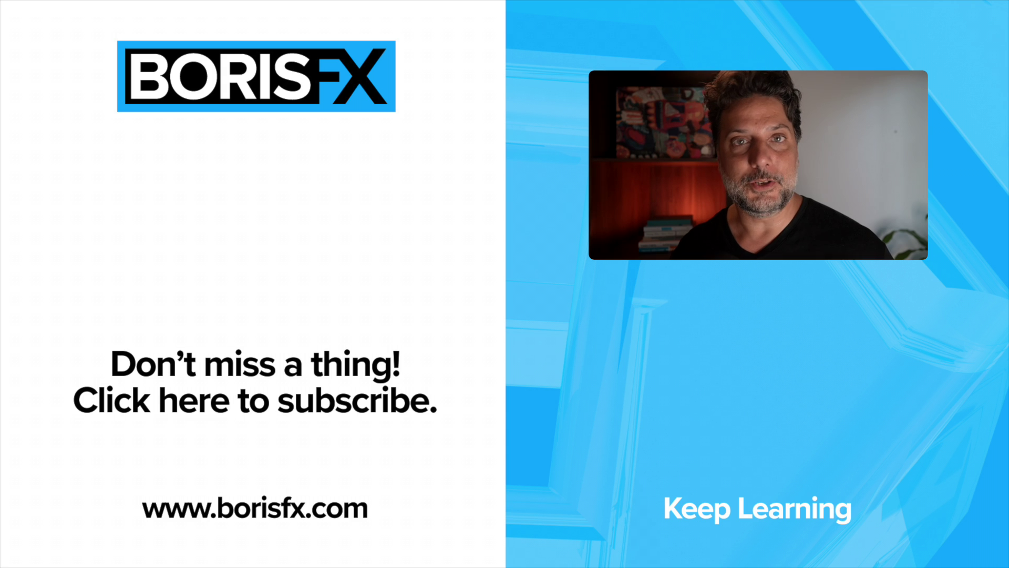